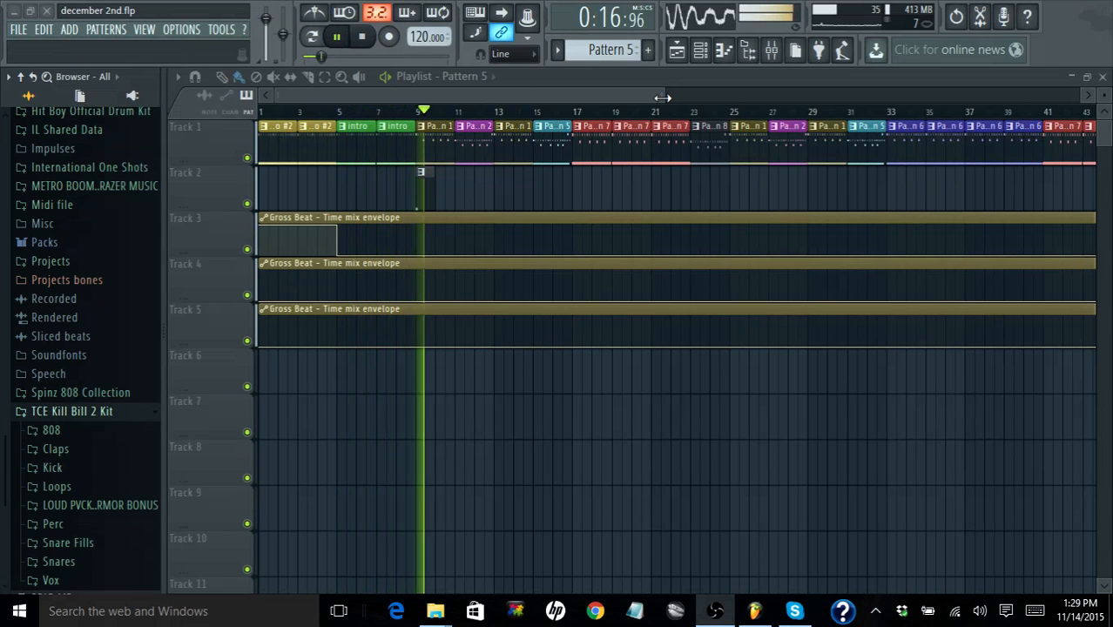
Stop the arrangement's playback and replay the song from the start with the mixer open
drag(662, 97, 690, 97)
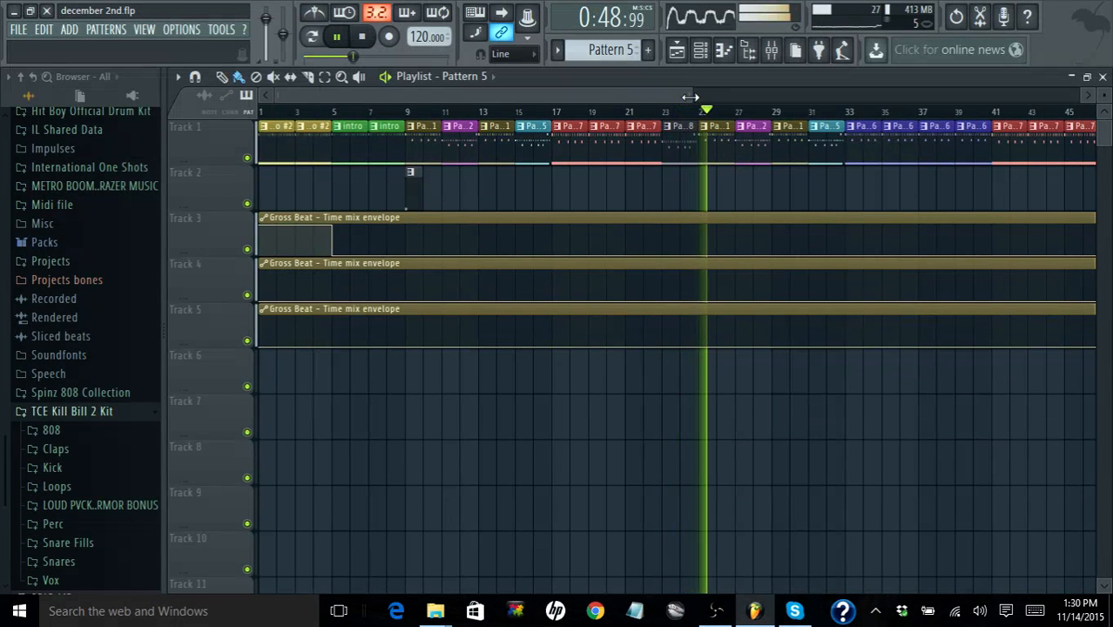
click(364, 38)
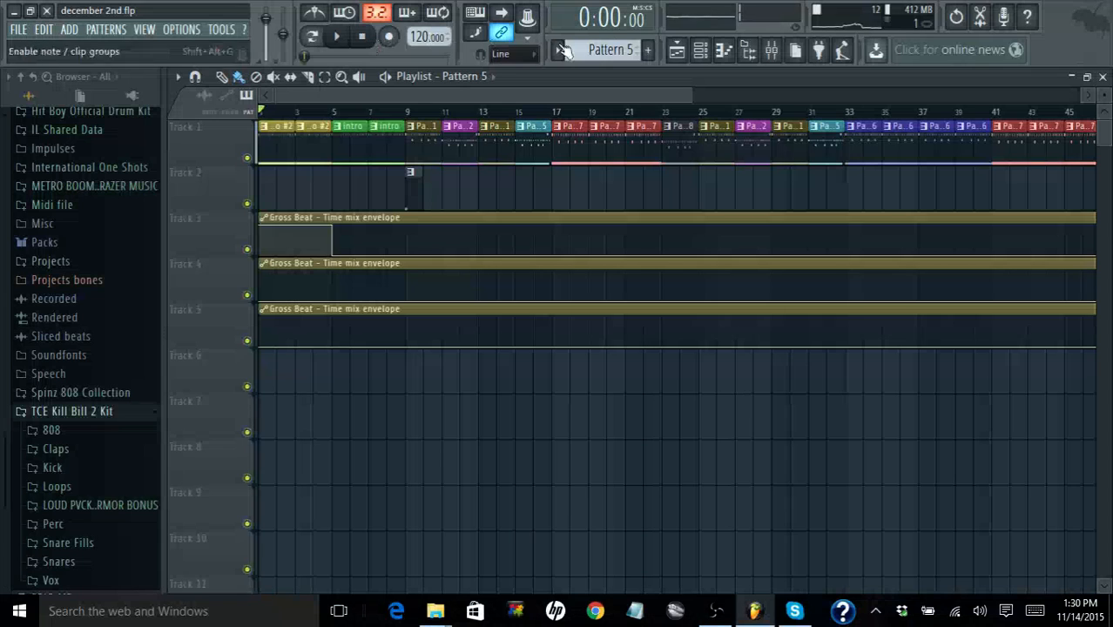
click(772, 51)
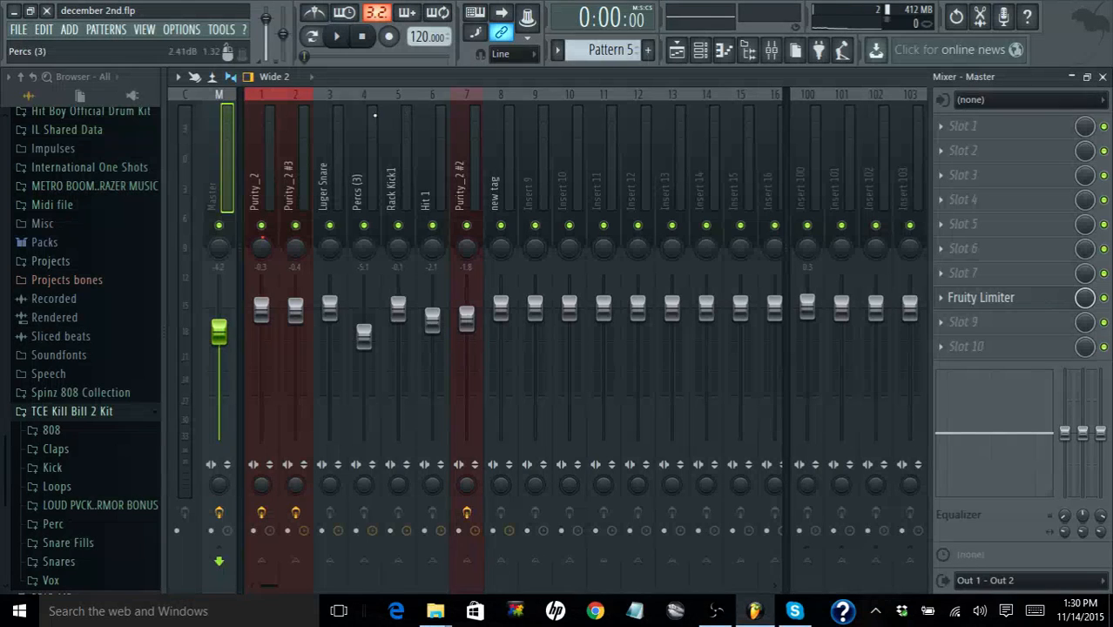
click(343, 43)
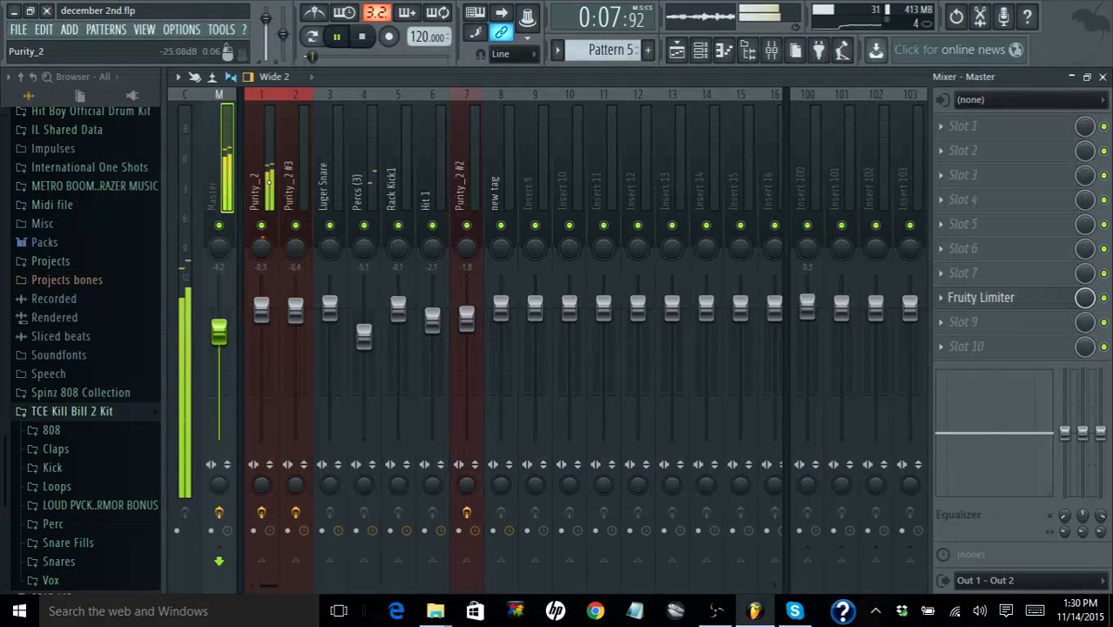
Inspect the effect chains of Purity_2, Rack Kick1, Percs (3), Hit 1 and Purity_2 #2 during playback, and stop the song
click(258, 175)
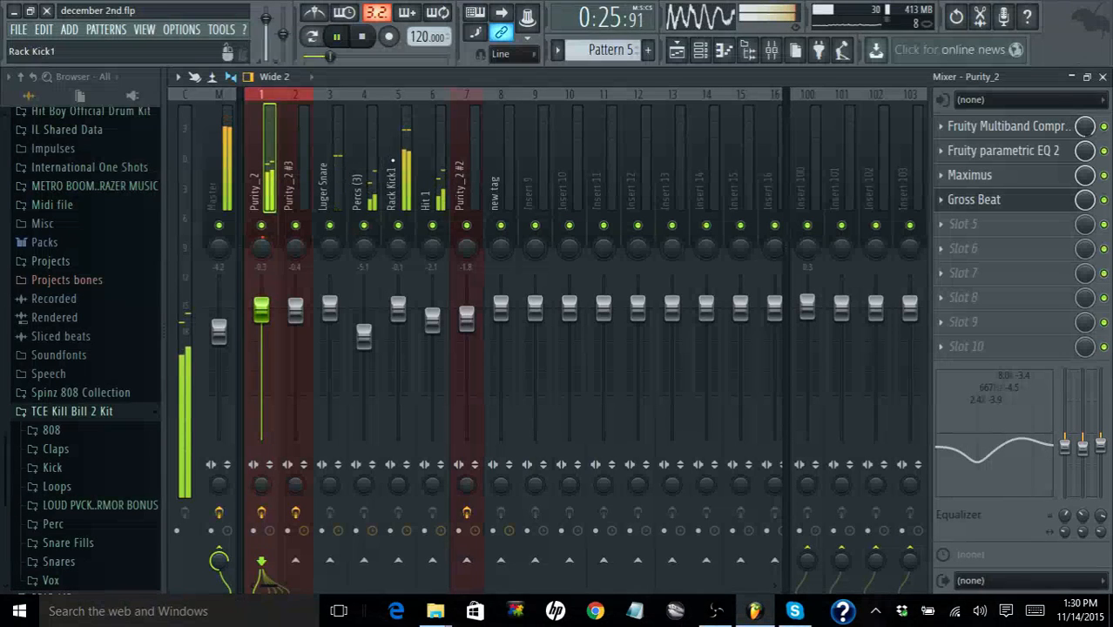
click(391, 163)
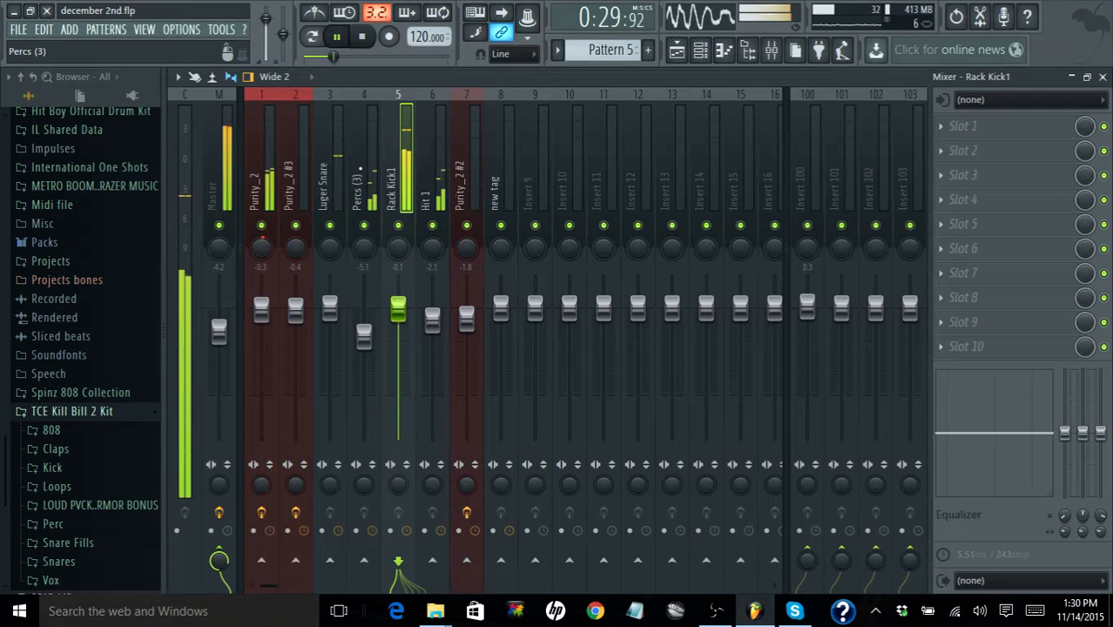
click(360, 169)
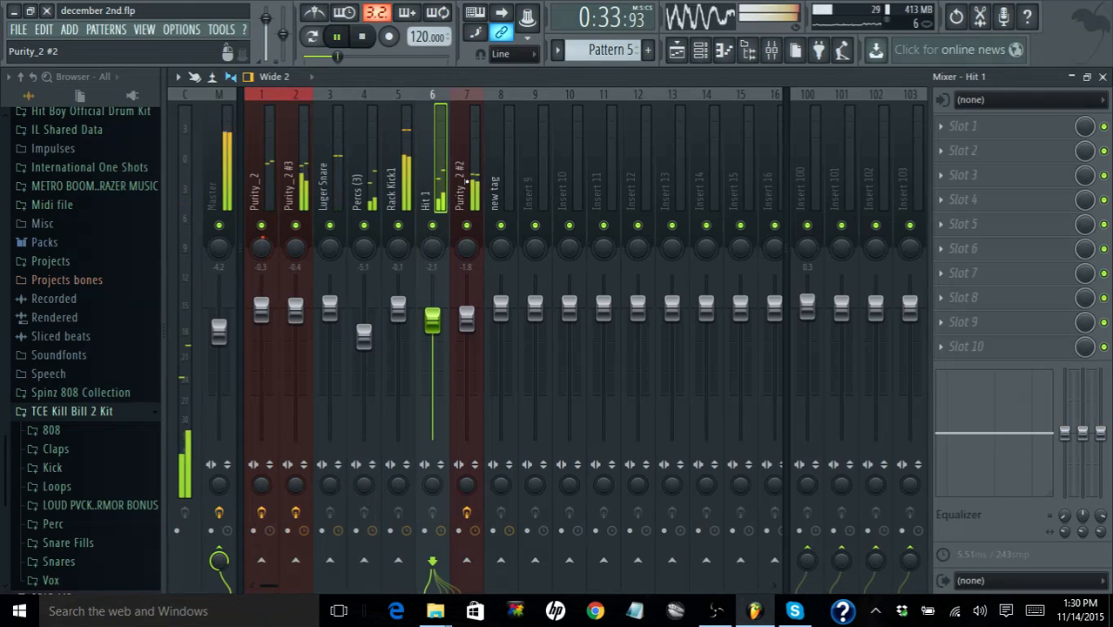
click(466, 179)
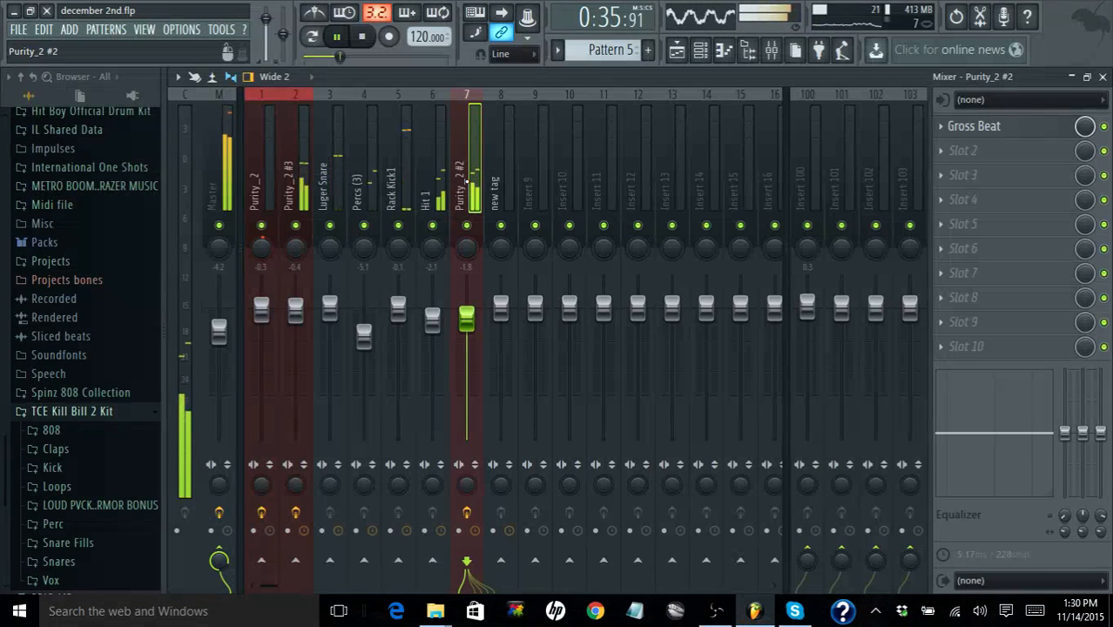
click(364, 38)
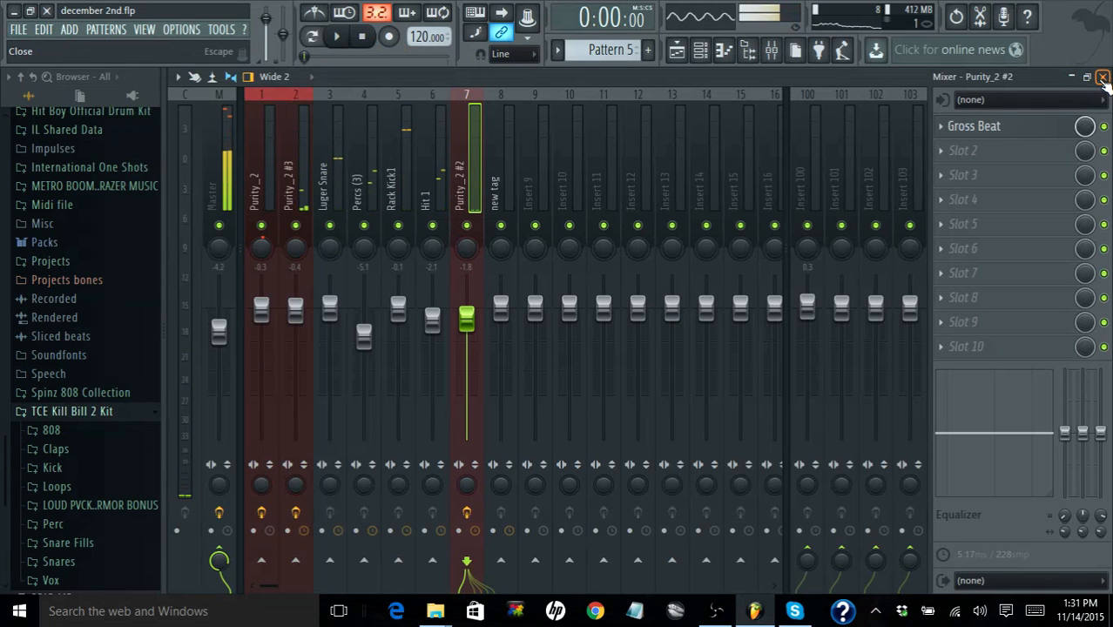
Close the mixer and playlist, open the Amilli Backseat Freestyles channel's sampler settings and preview its sample
click(1103, 77)
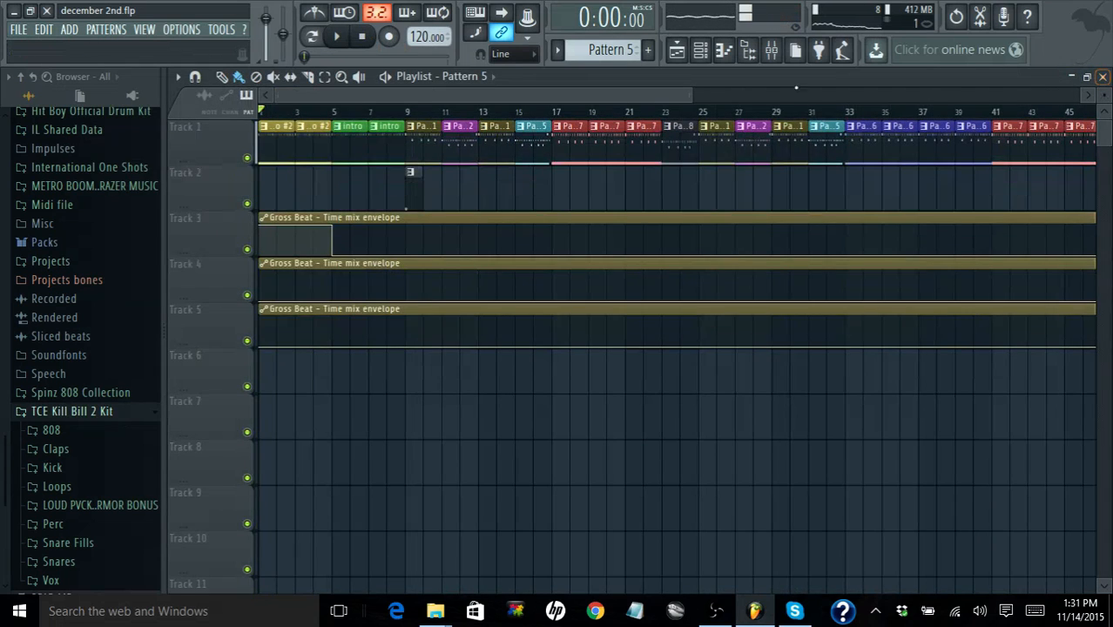
click(1103, 76)
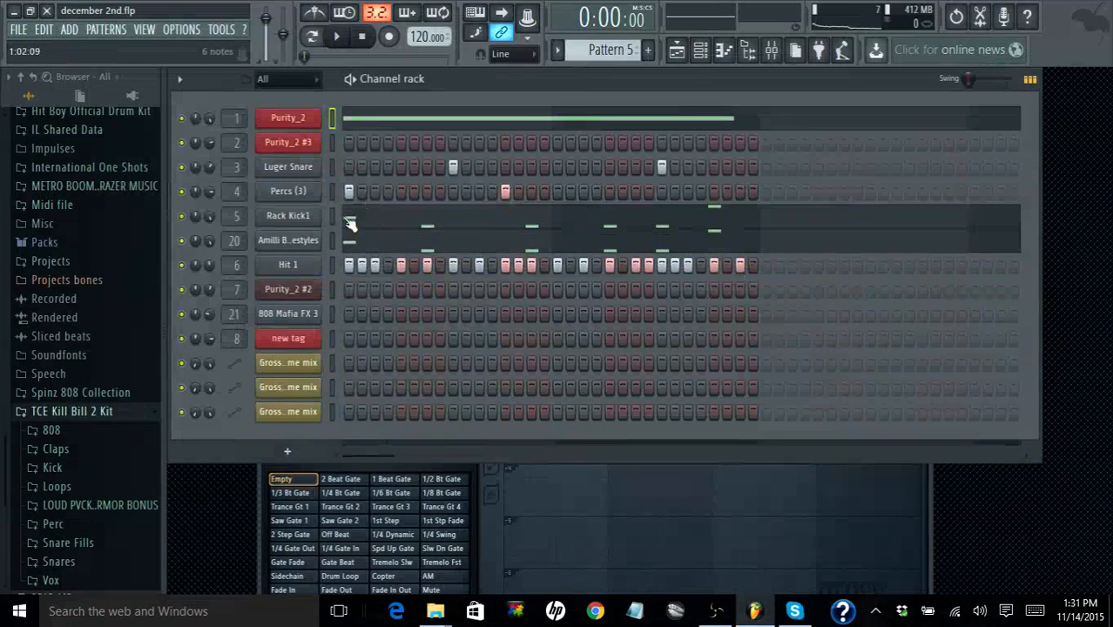
click(294, 247)
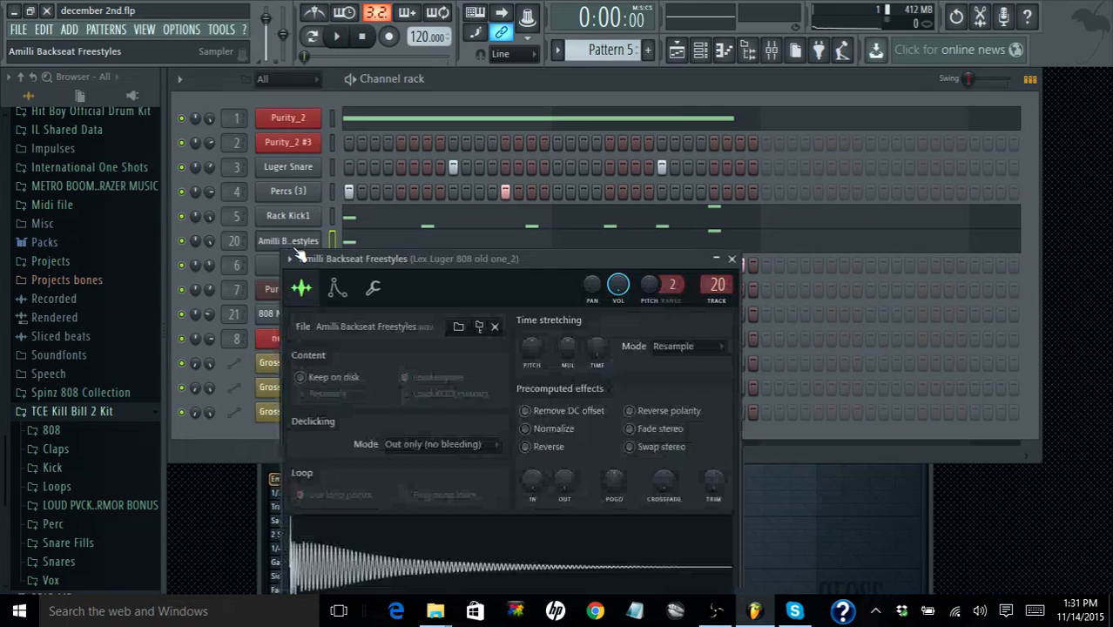
click(349, 549)
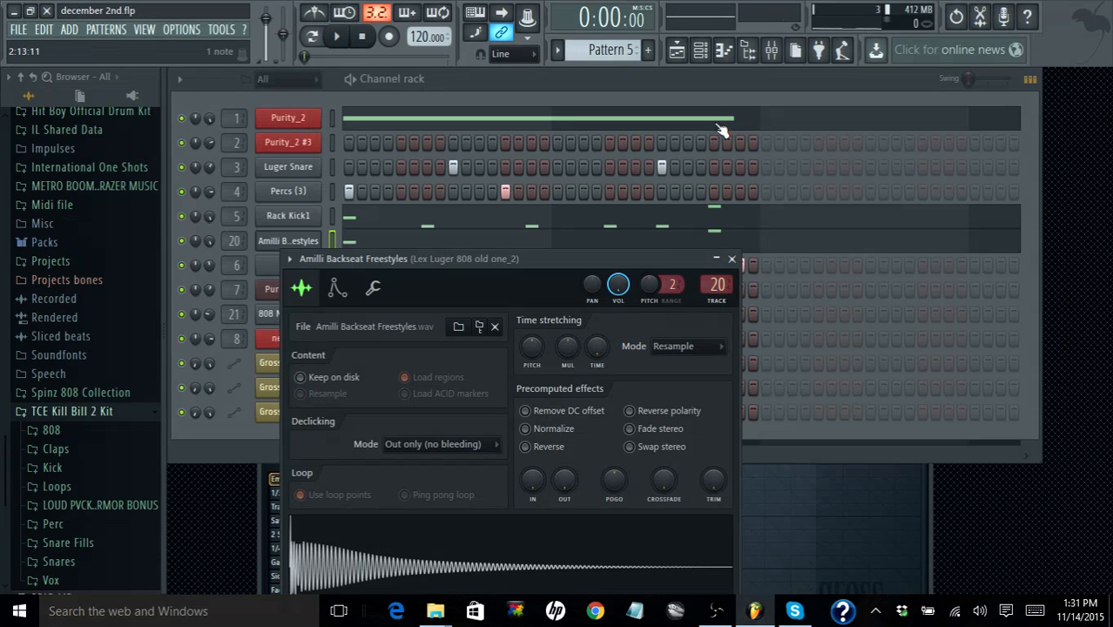
Move the Lex Luger 808 old one_2 mixer track to position 9, directly after new tag
click(772, 53)
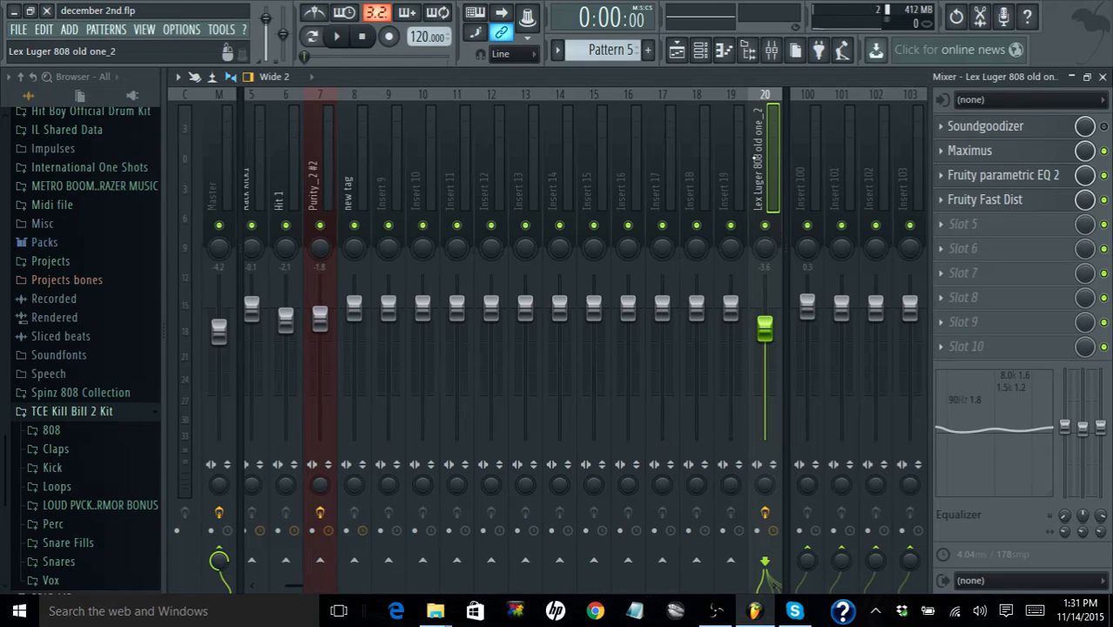
key(alt+Left)
key(alt+Left)
key(alt+Left)
key(alt+Left)
key(alt+Left)
key(alt+Left)
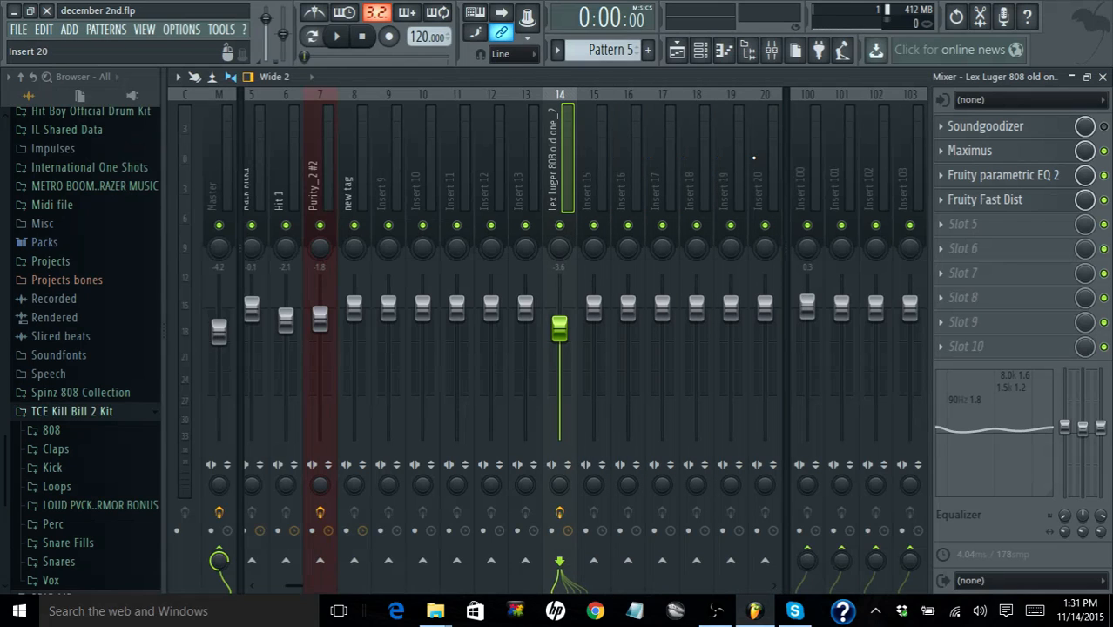
click(526, 168)
click(548, 171)
key(alt+Left)
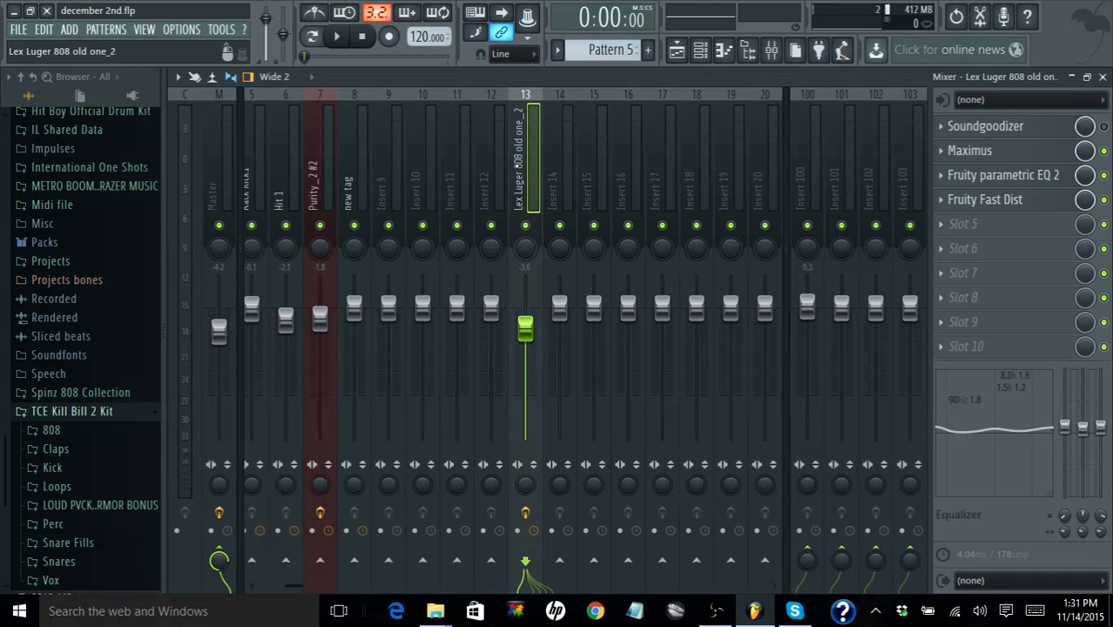
key(alt+Left)
key(alt+Left)
key(alt+Left)
key(alt+Left)
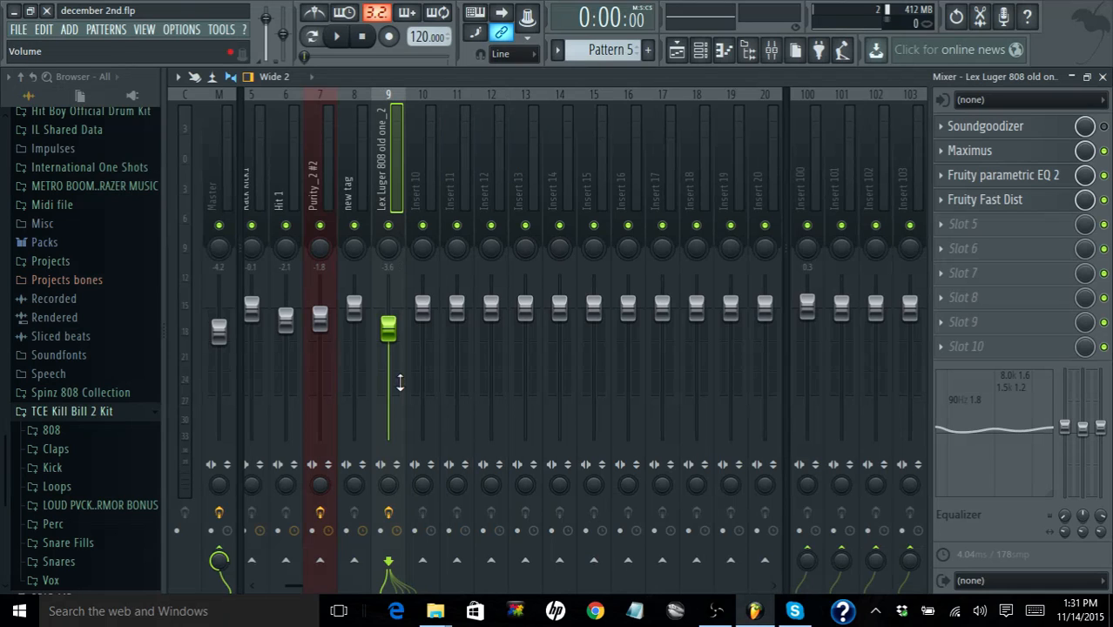
Move the Lex Luger 808 mixer track to position 6, between Rack Kick1 and Hit 1, and play the song briefly
drag(292, 585, 265, 585)
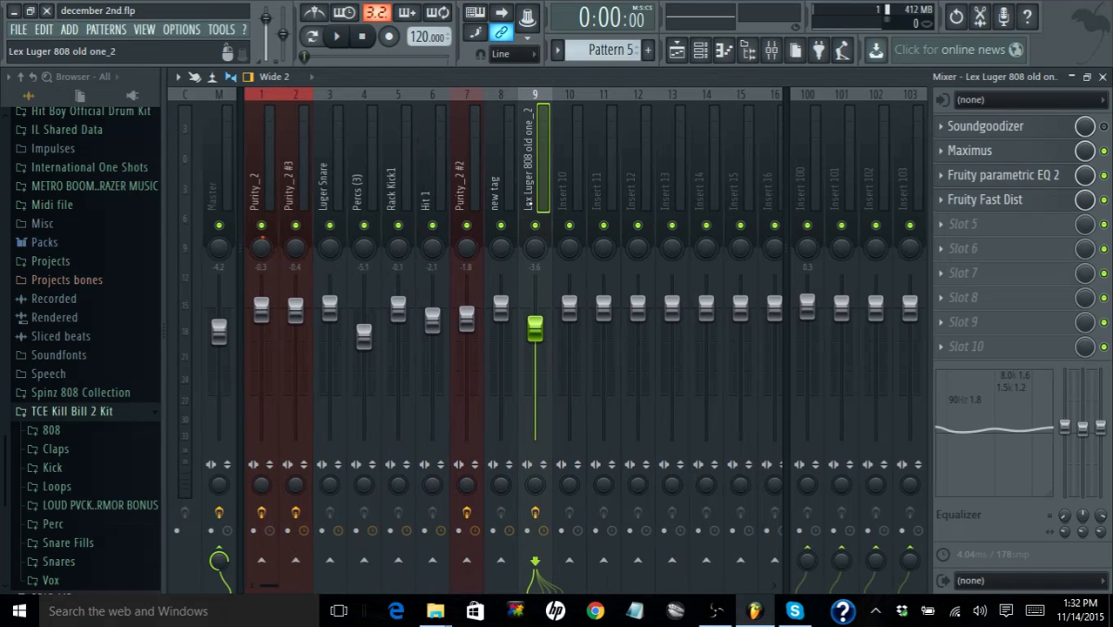
key(alt+Left)
key(alt+Left)
key(alt+Left)
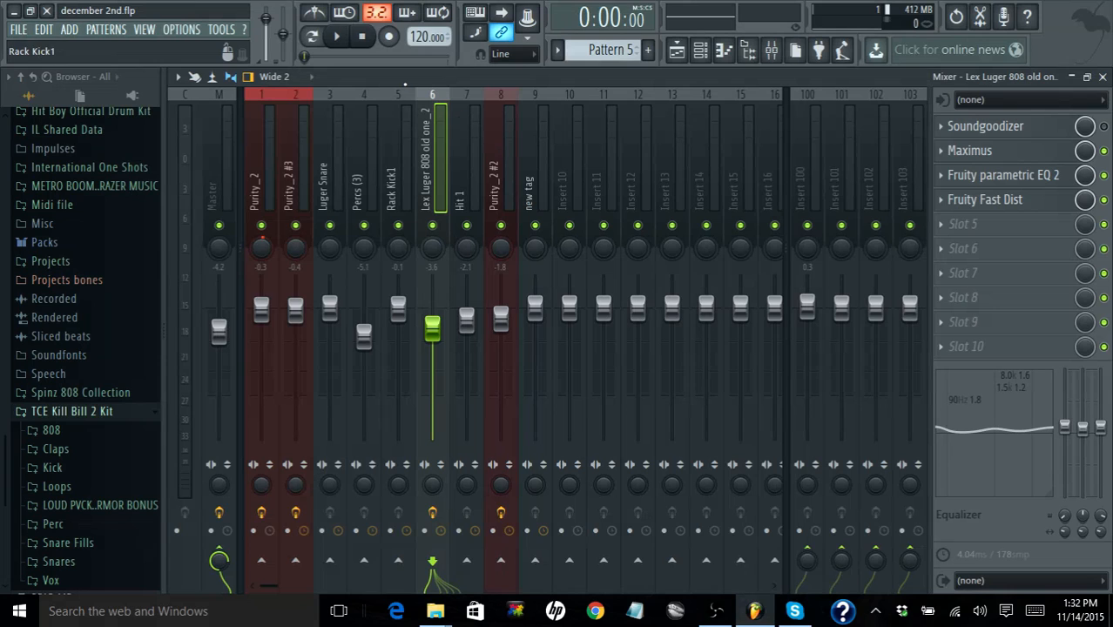
click(338, 37)
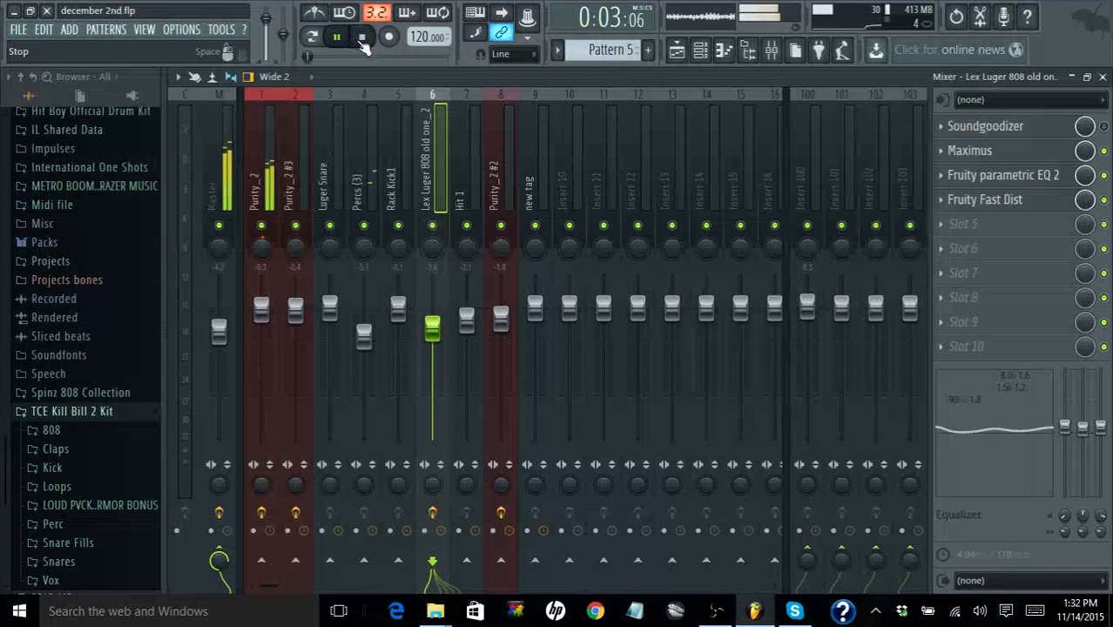
click(362, 37)
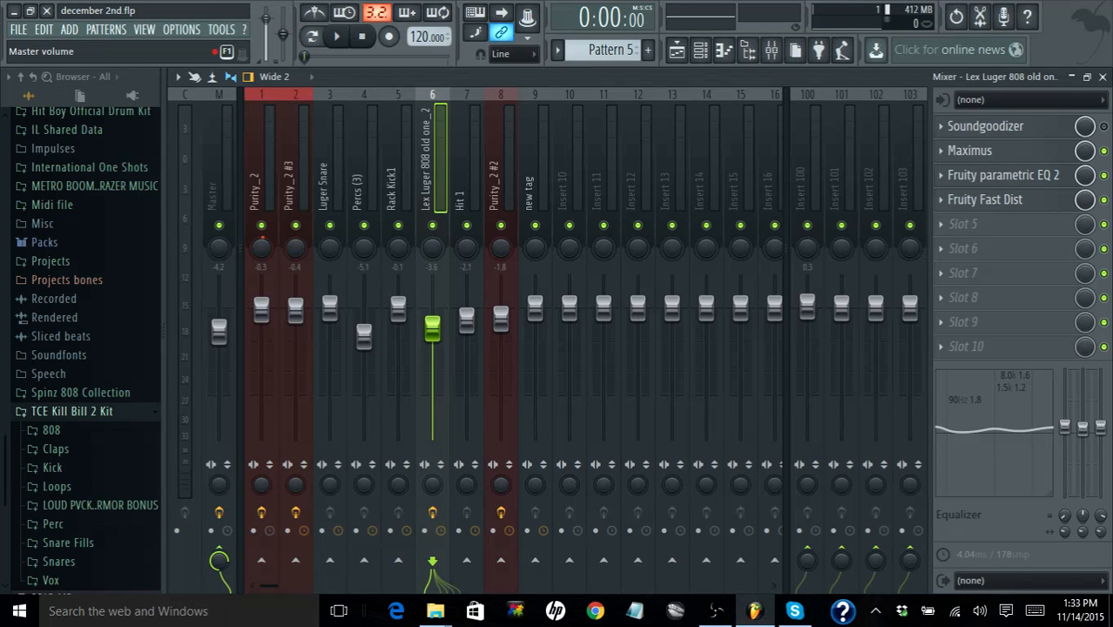
Lower the project's main volume, reset the Master mixer track's fader to its default level and select that track
drag(265, 17, 266, 35)
right_click(225, 330)
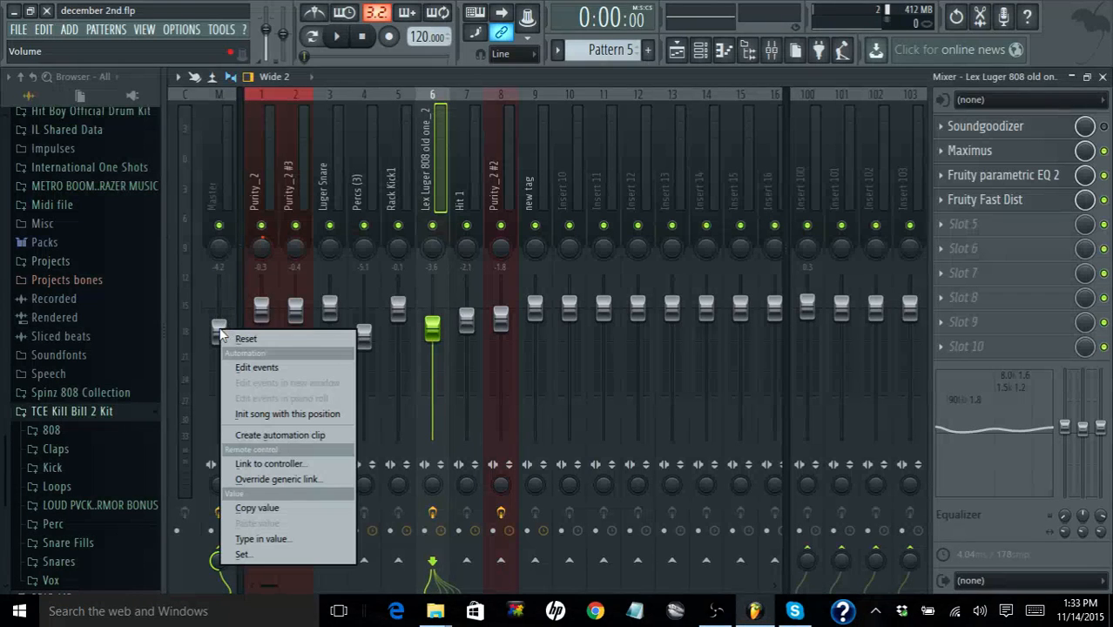
click(228, 337)
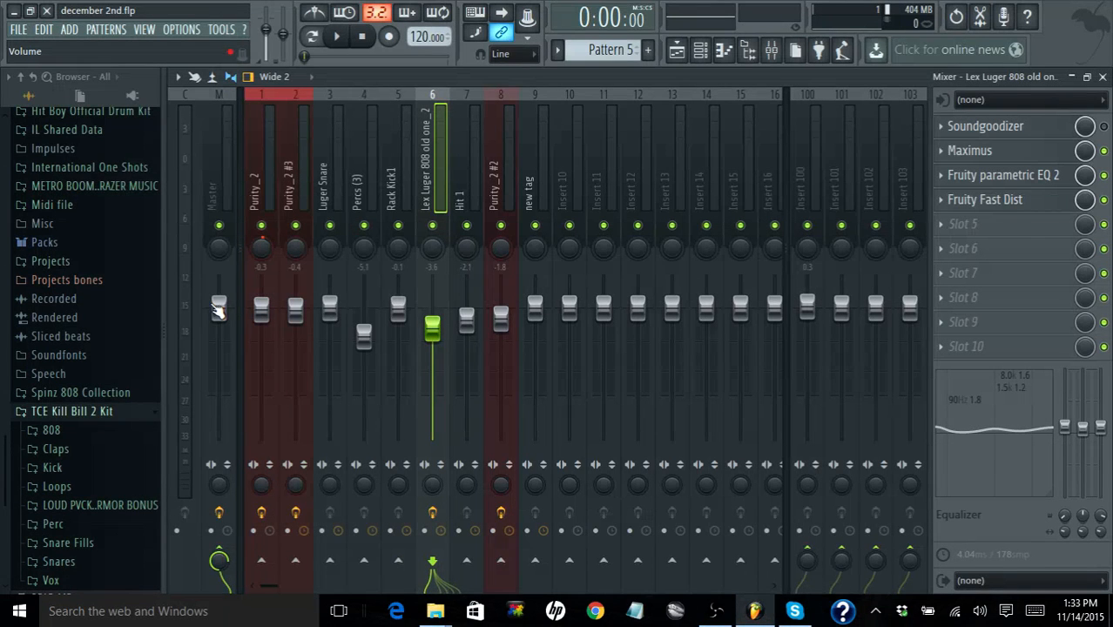
click(219, 306)
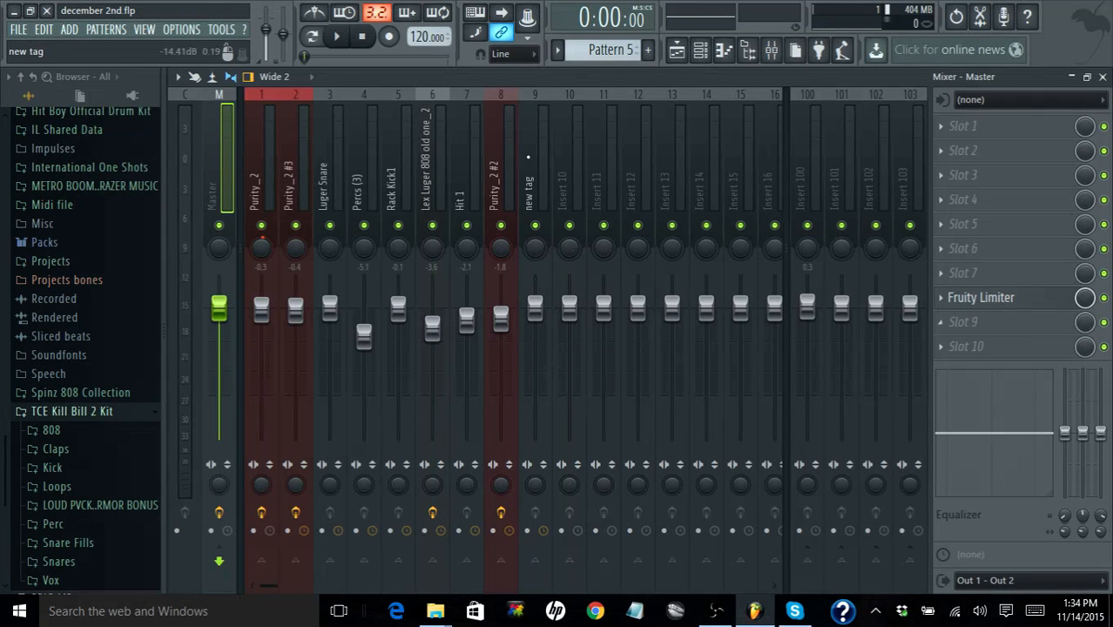
click(25, 30)
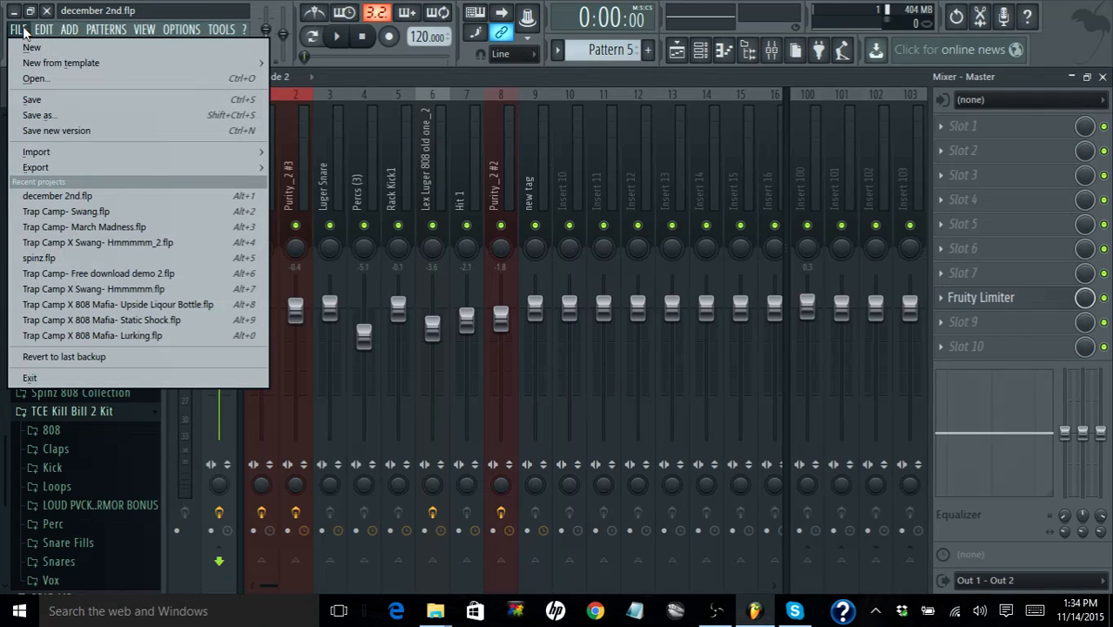
mouse_move(64, 67)
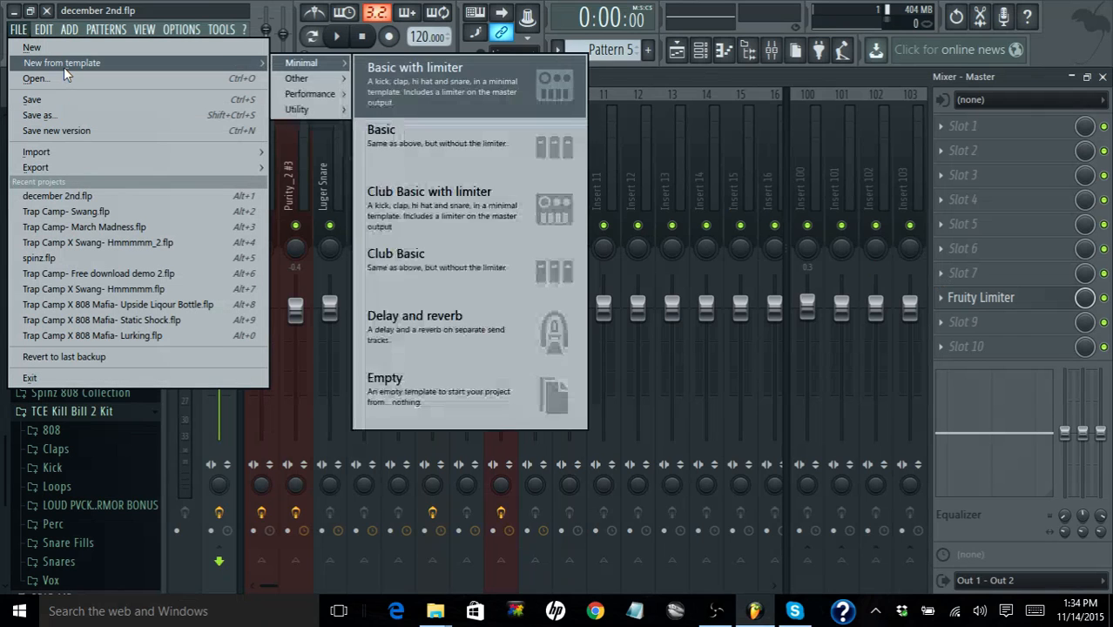
click(158, 7)
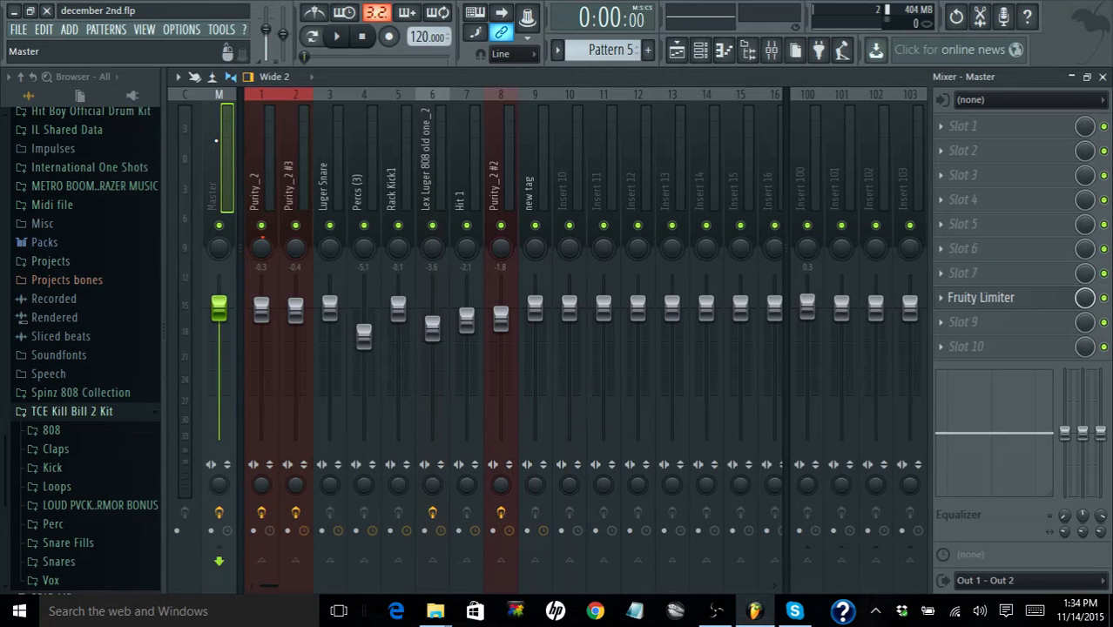
Load the Default mixer track state onto the Master track to clear its effects
click(177, 77)
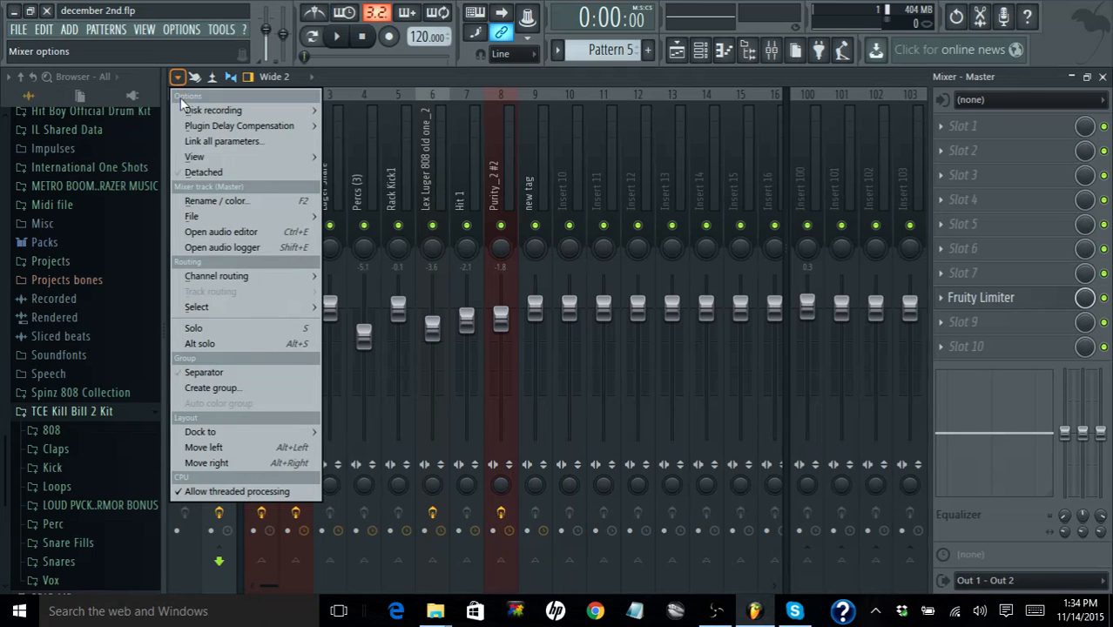
mouse_move(195, 131)
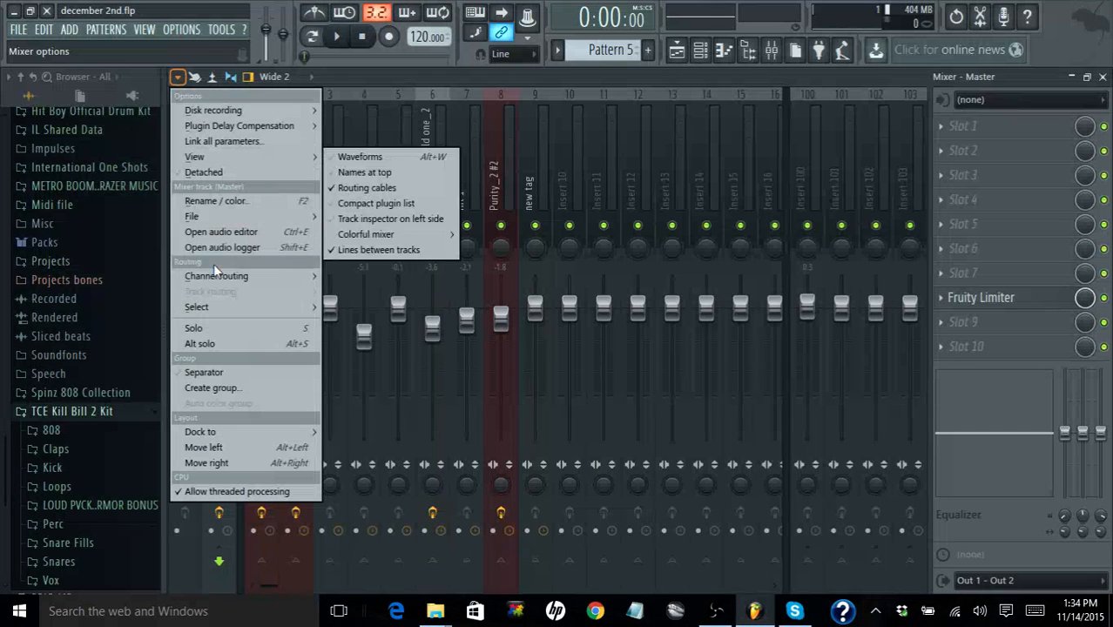
mouse_move(241, 216)
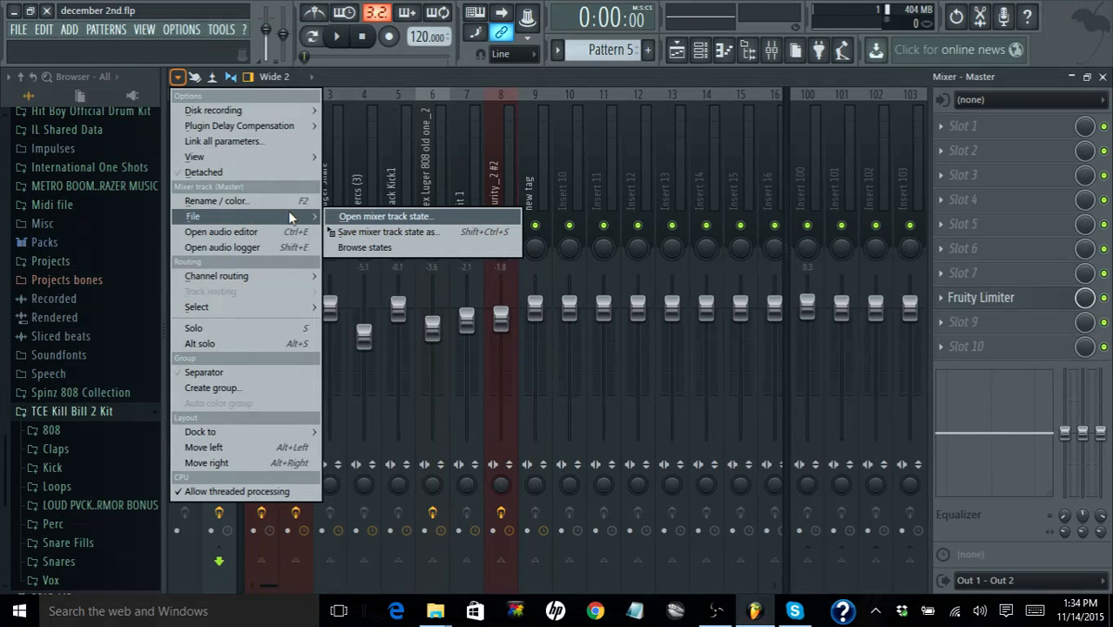
click(334, 218)
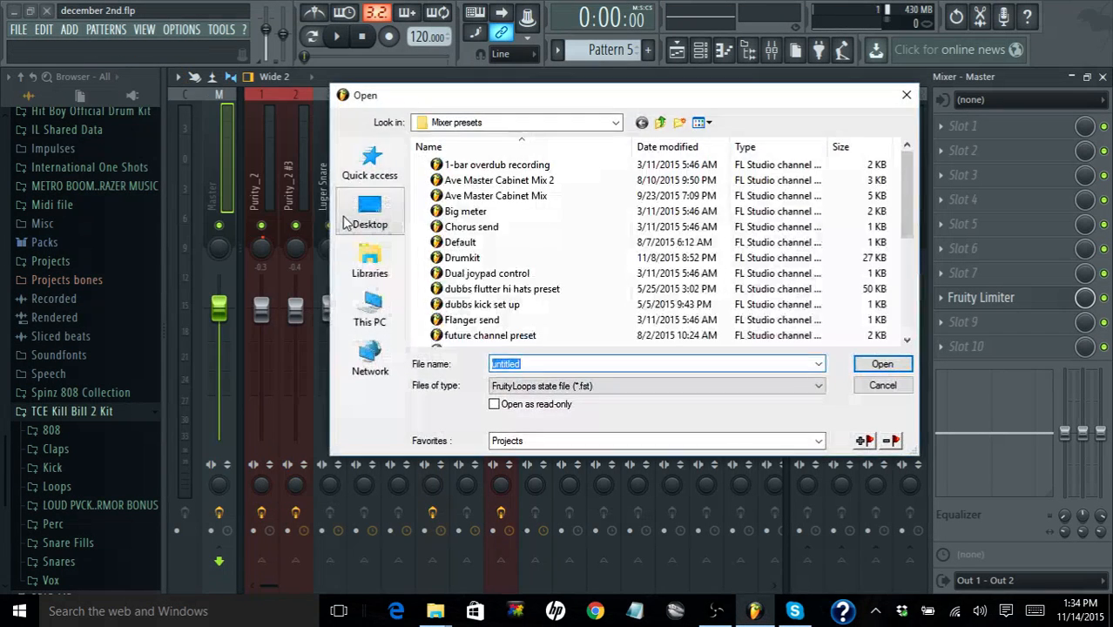
double_click(517, 241)
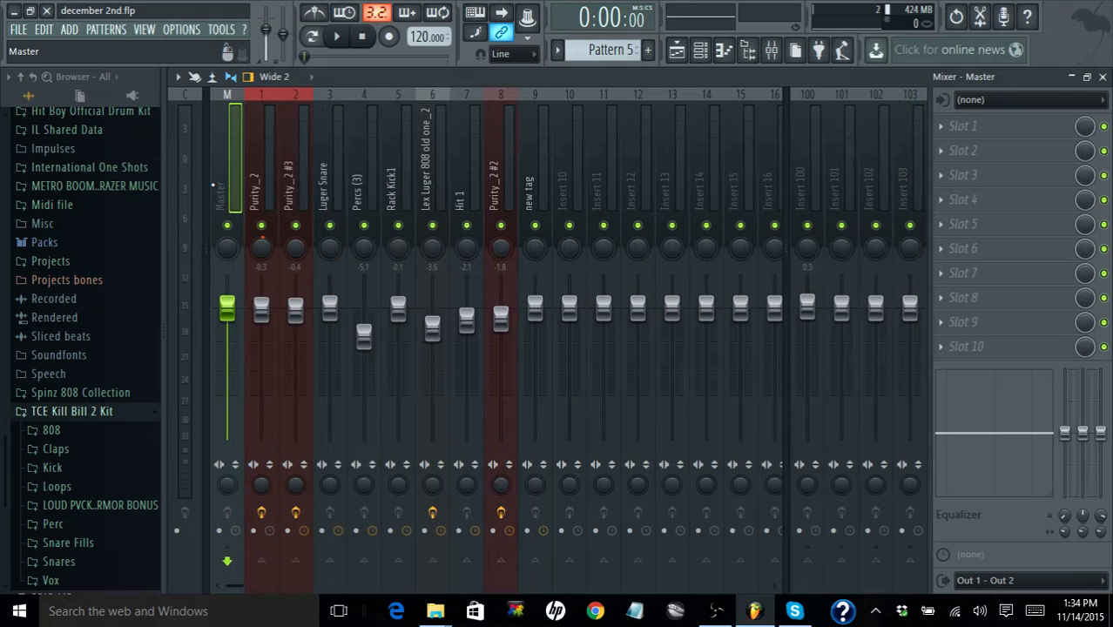
Play the song with the cleared Master track to check its levels, and stop it
click(338, 37)
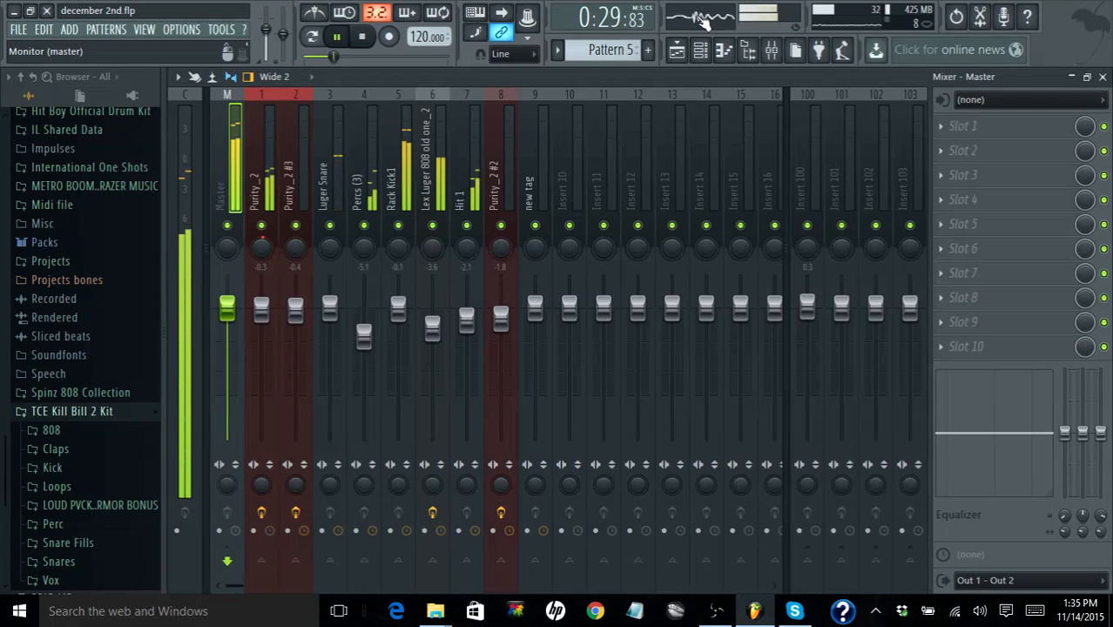
click(365, 40)
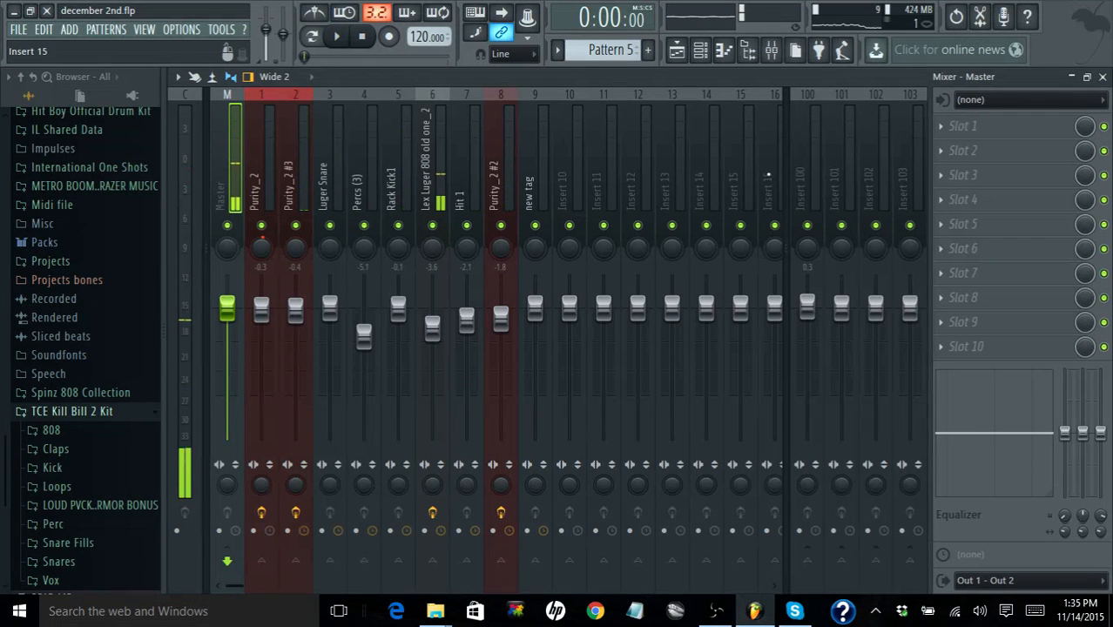
Load the Maximus effect into the first slot of the Master mixer track
click(950, 132)
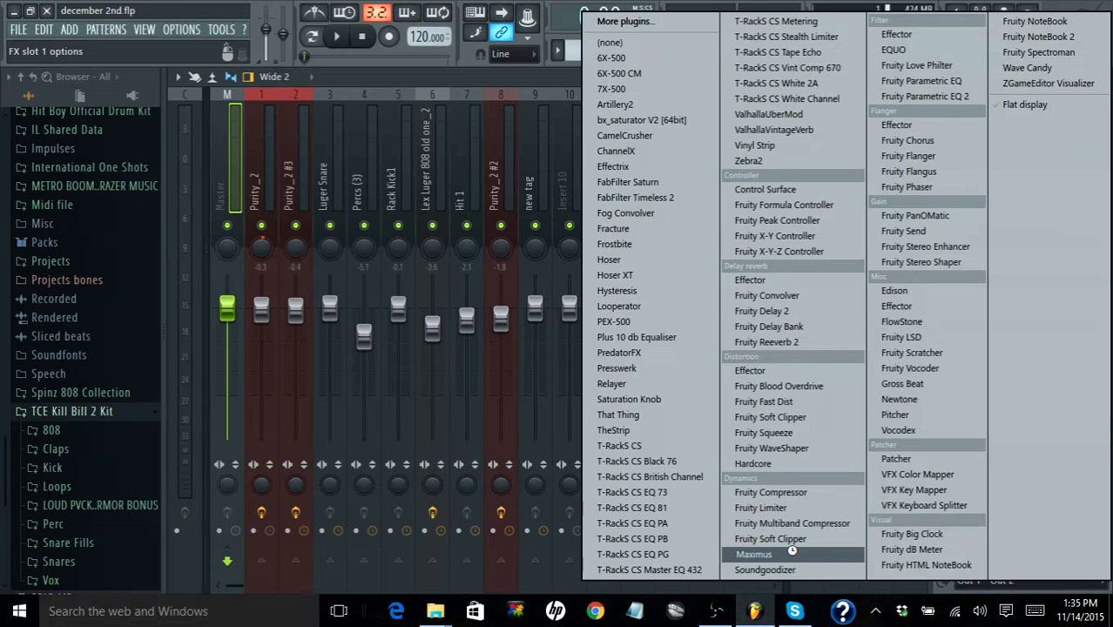
click(755, 555)
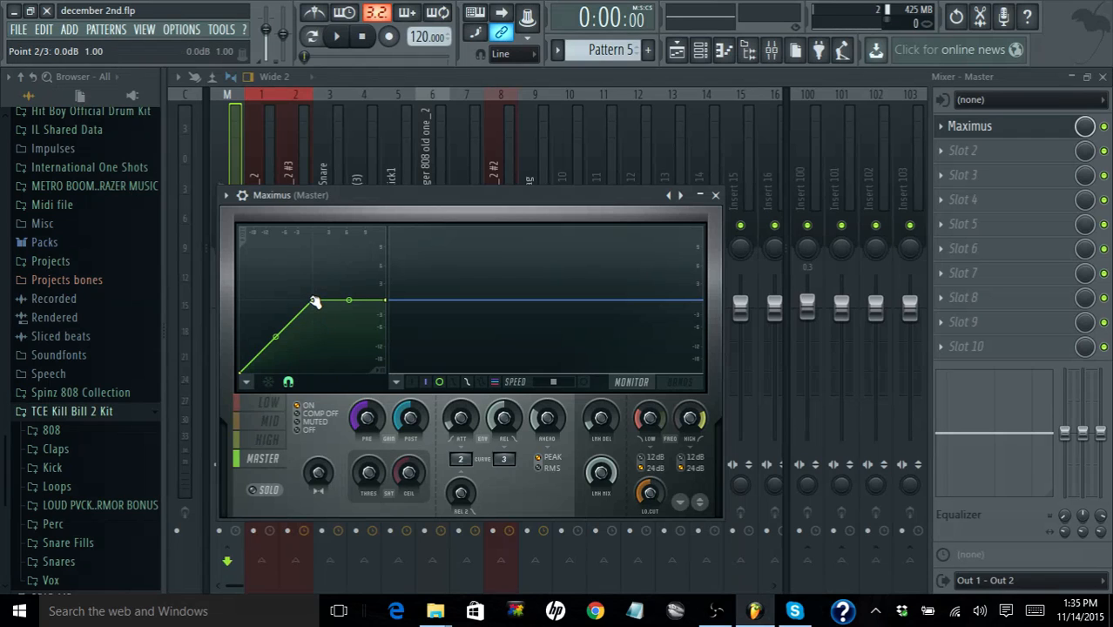
Raise the knee and end of Maximus's master curve to a flat ceiling at about 6.4 dB and play the song to check it
drag(315, 301, 320, 263)
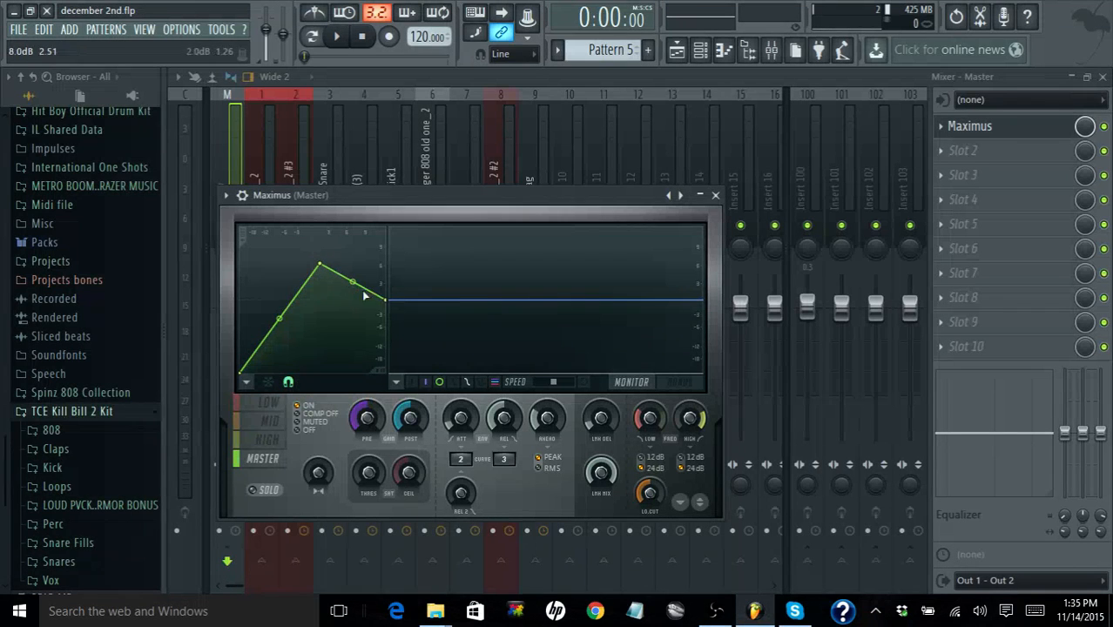
drag(387, 300, 388, 266)
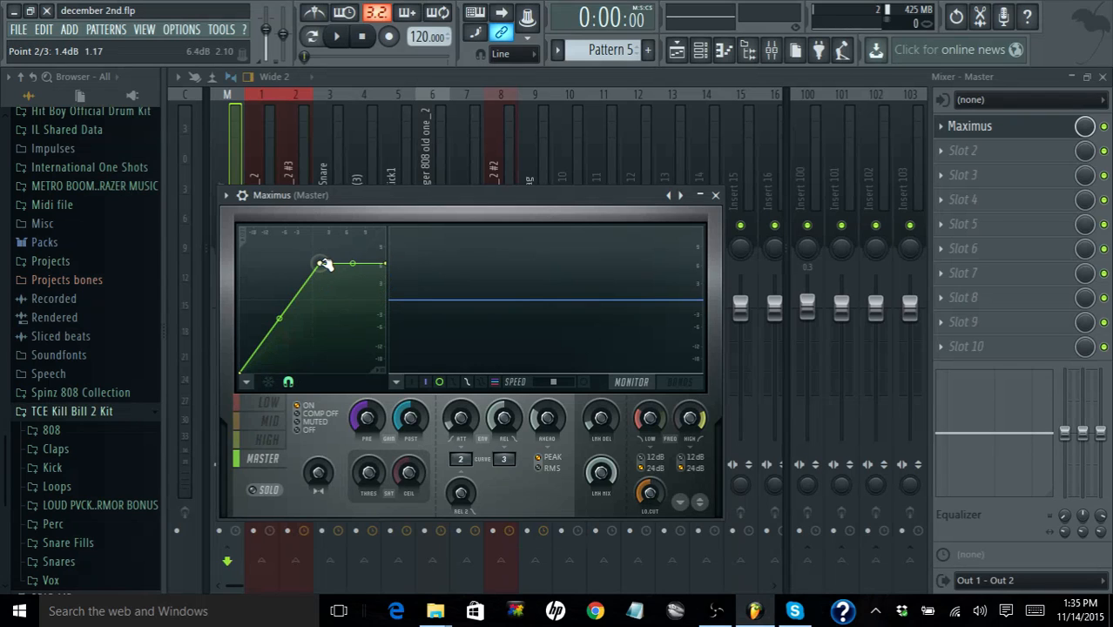
drag(323, 264, 329, 265)
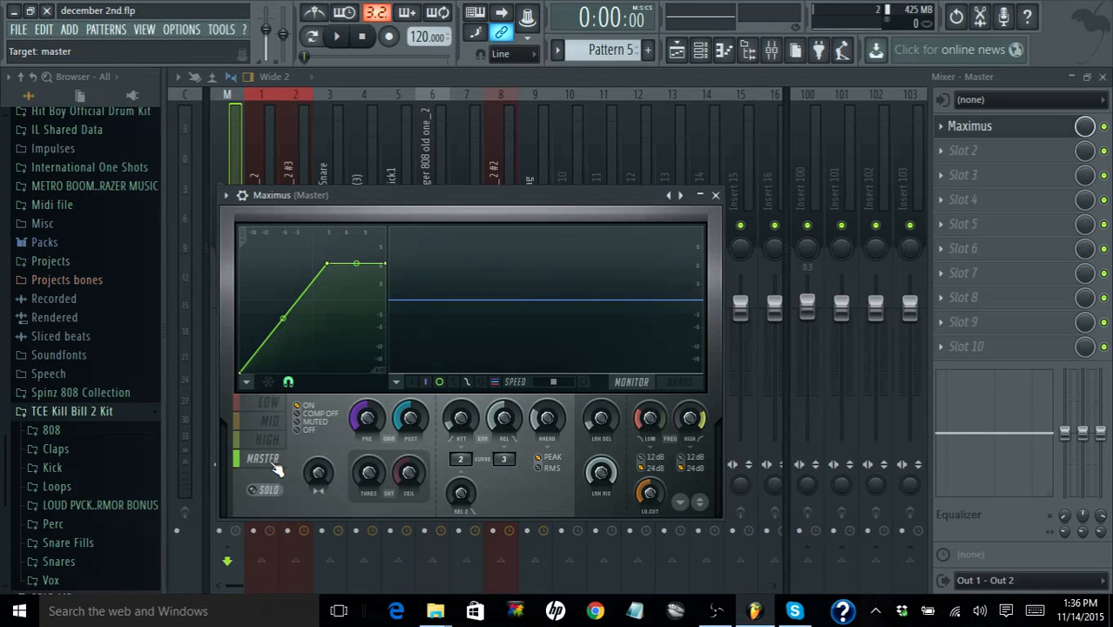
click(338, 38)
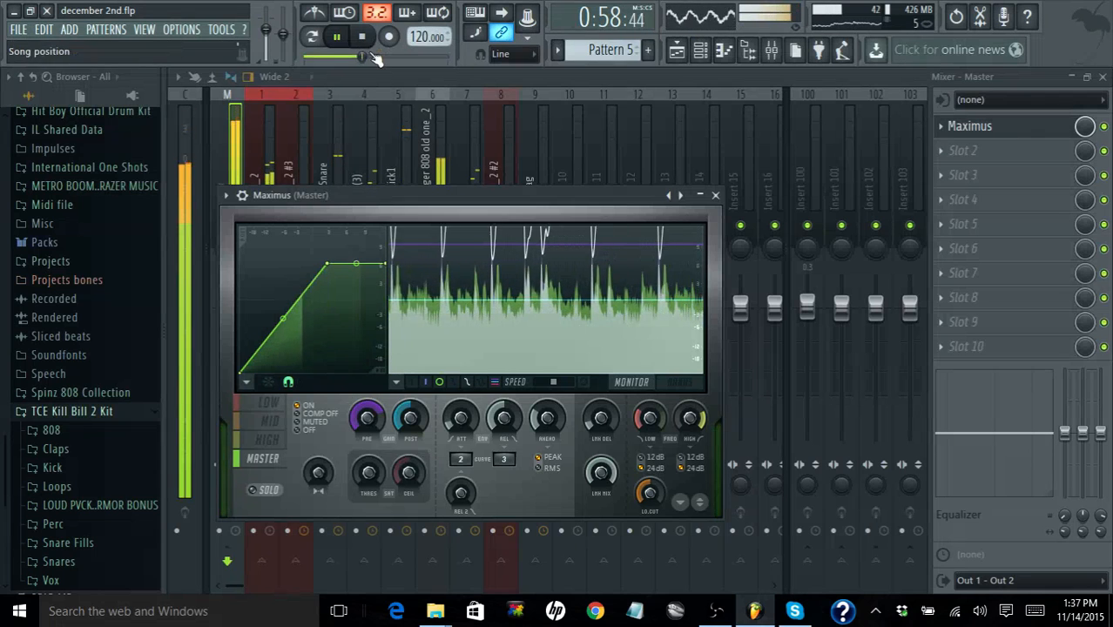
key(space)
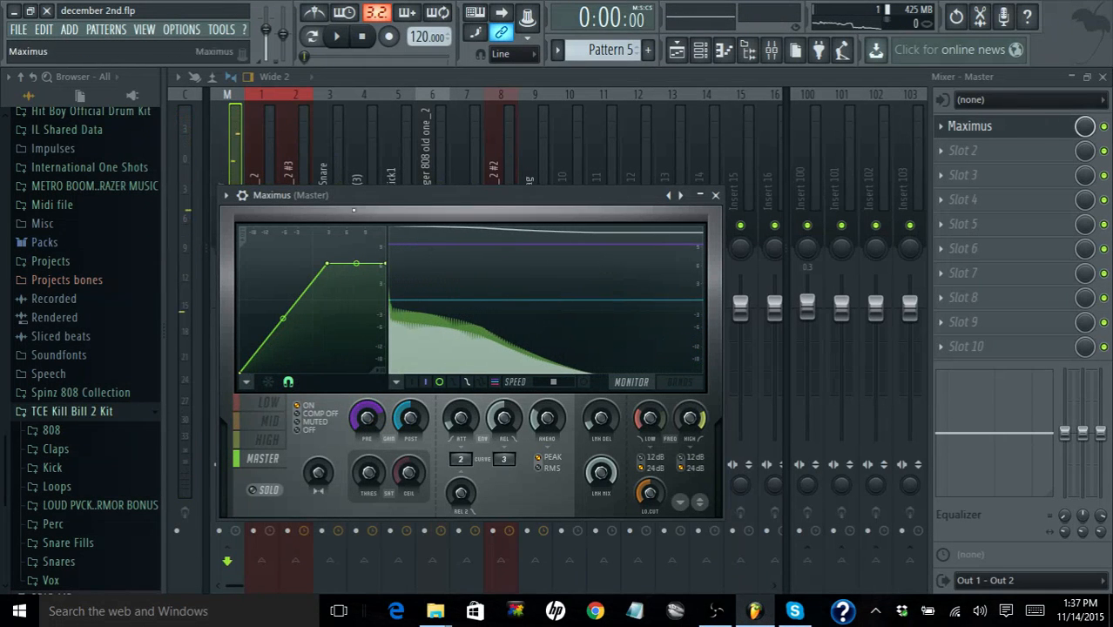
Raise the knee and end of Maximus's low band curve to a flat ceiling at about 6.4 dB
click(277, 403)
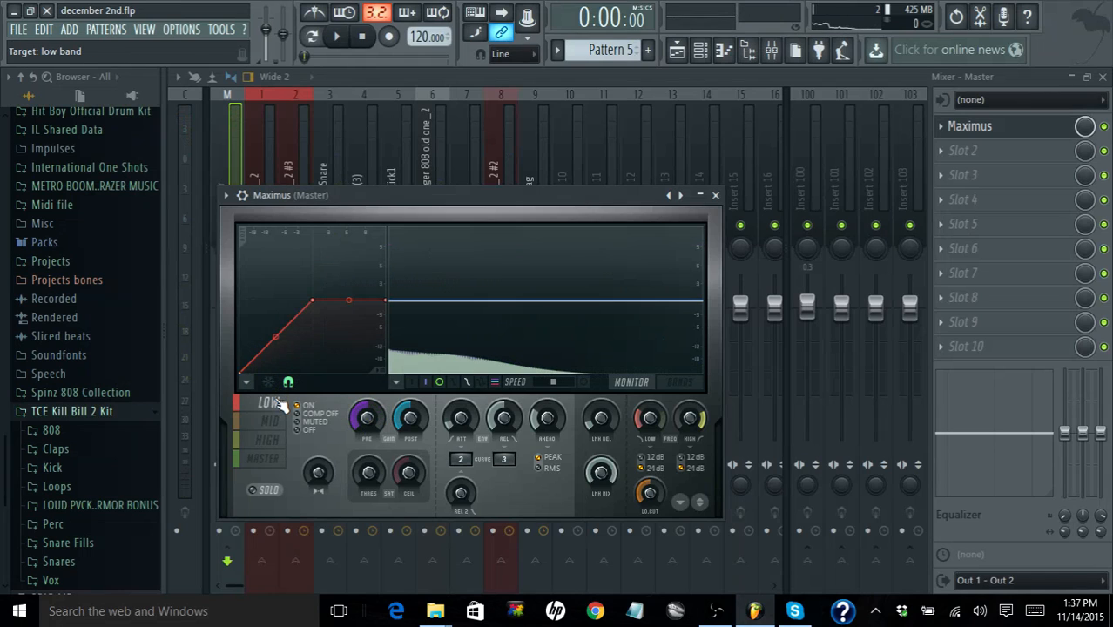
drag(314, 301, 320, 264)
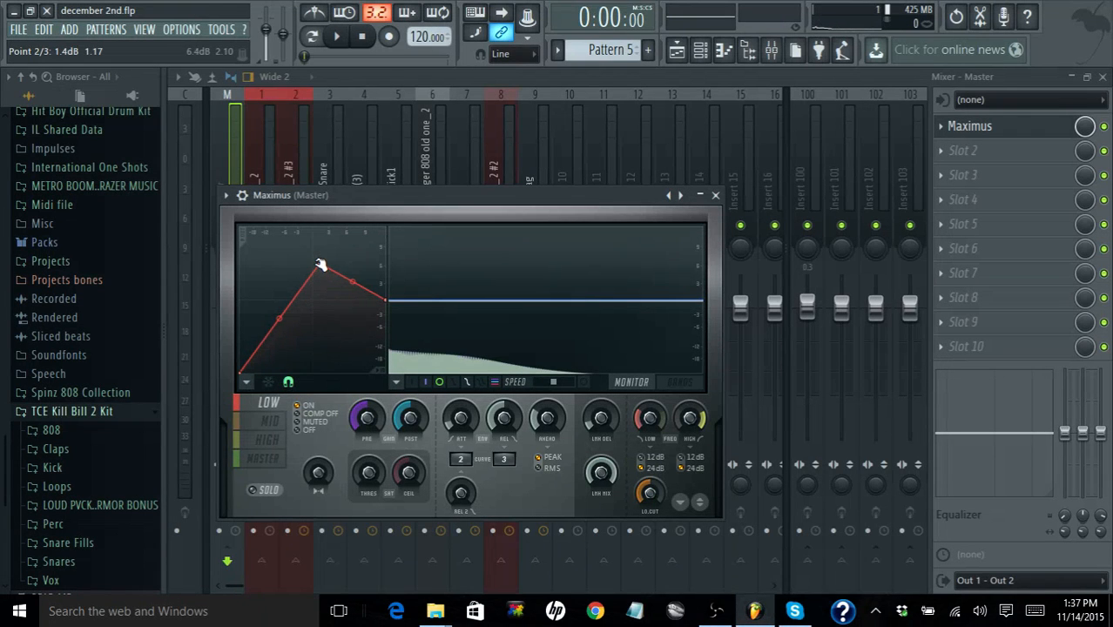
drag(389, 299, 390, 264)
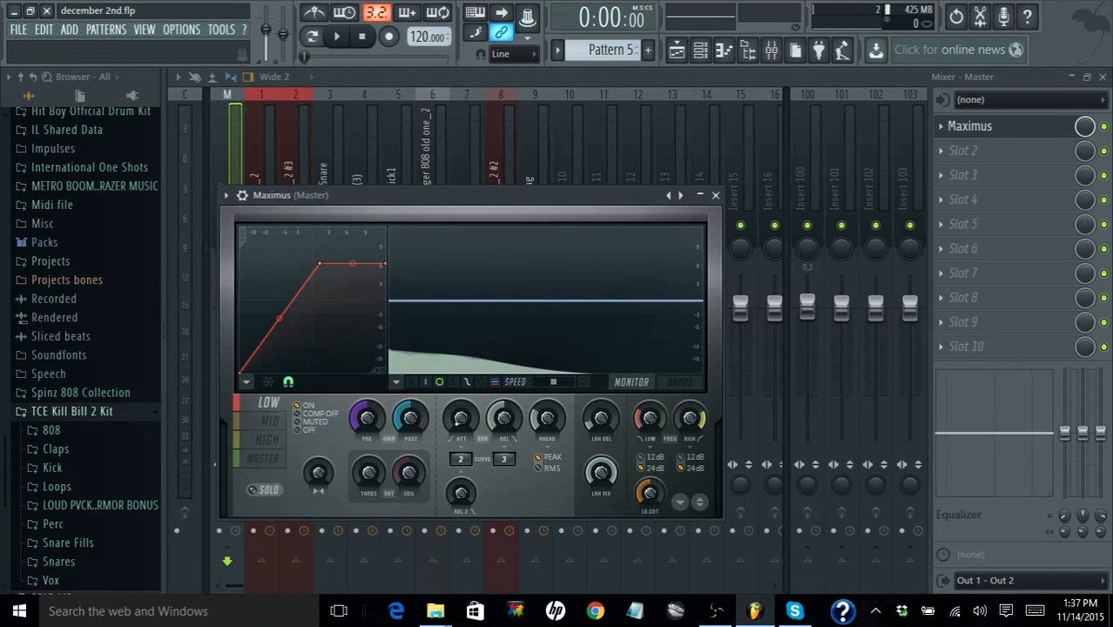
drag(547, 419, 547, 446)
Play the song, solo Maximus's low, mid and high bands in turn, and switch solo off before stopping
click(342, 50)
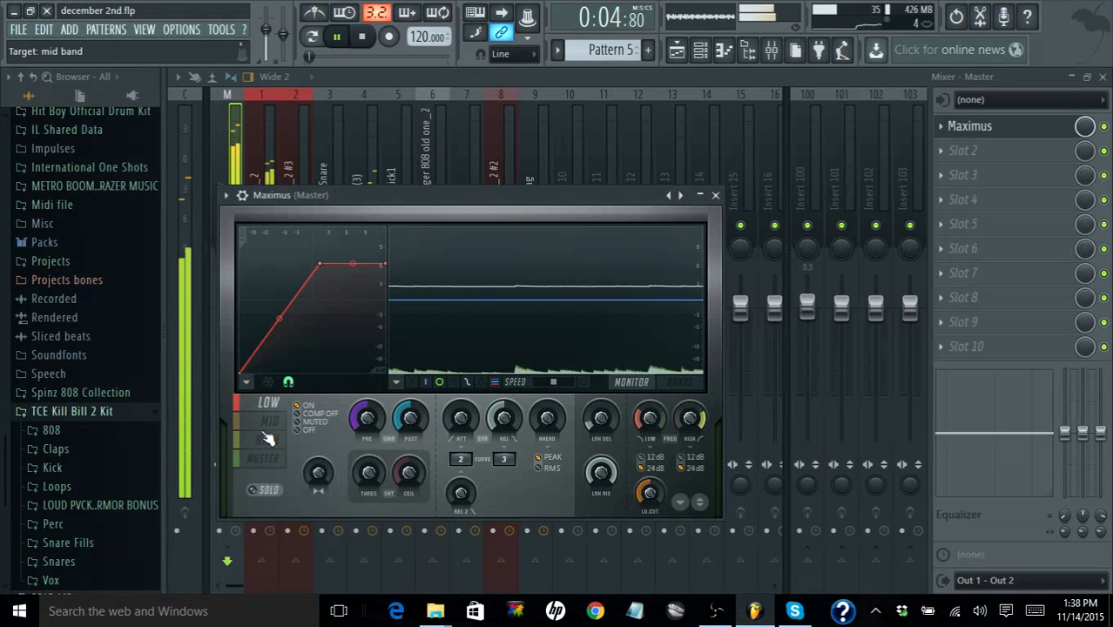
click(262, 492)
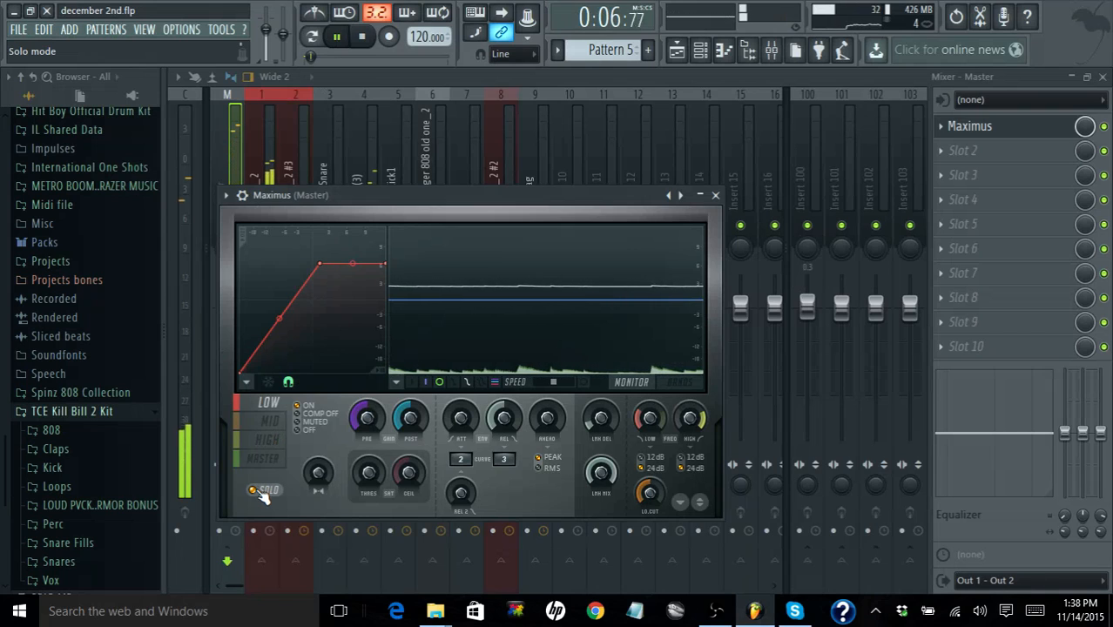
click(273, 421)
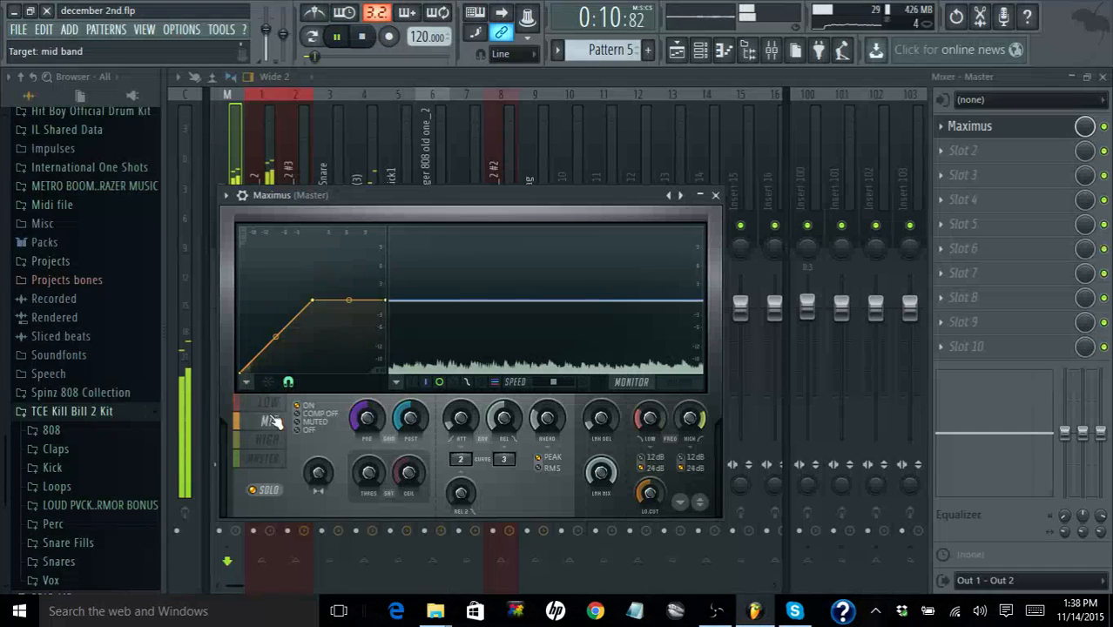
click(270, 439)
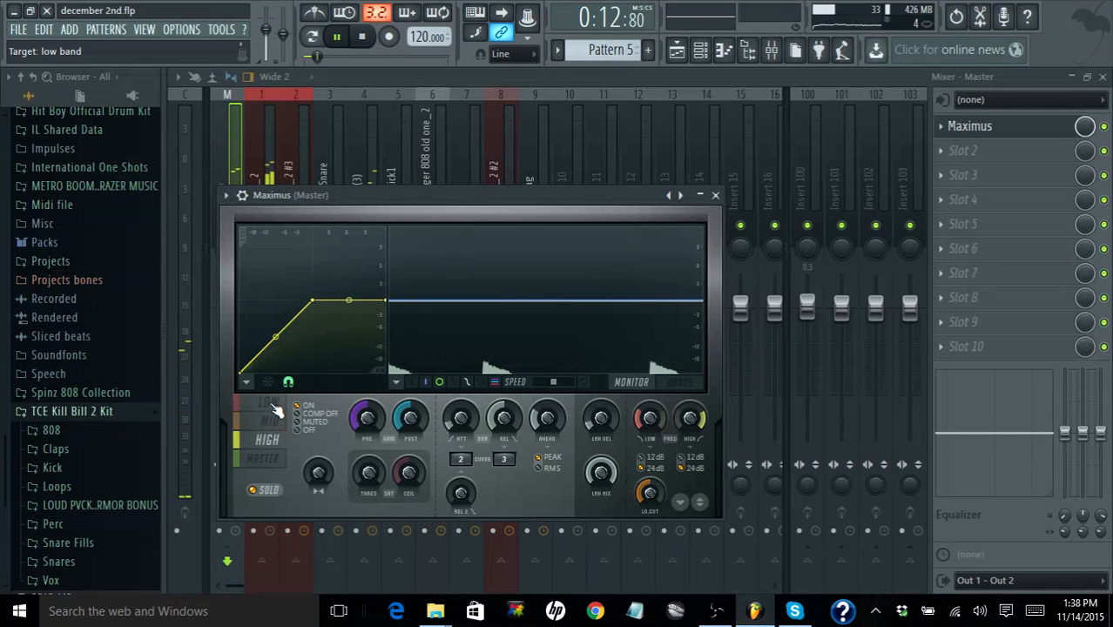
click(273, 409)
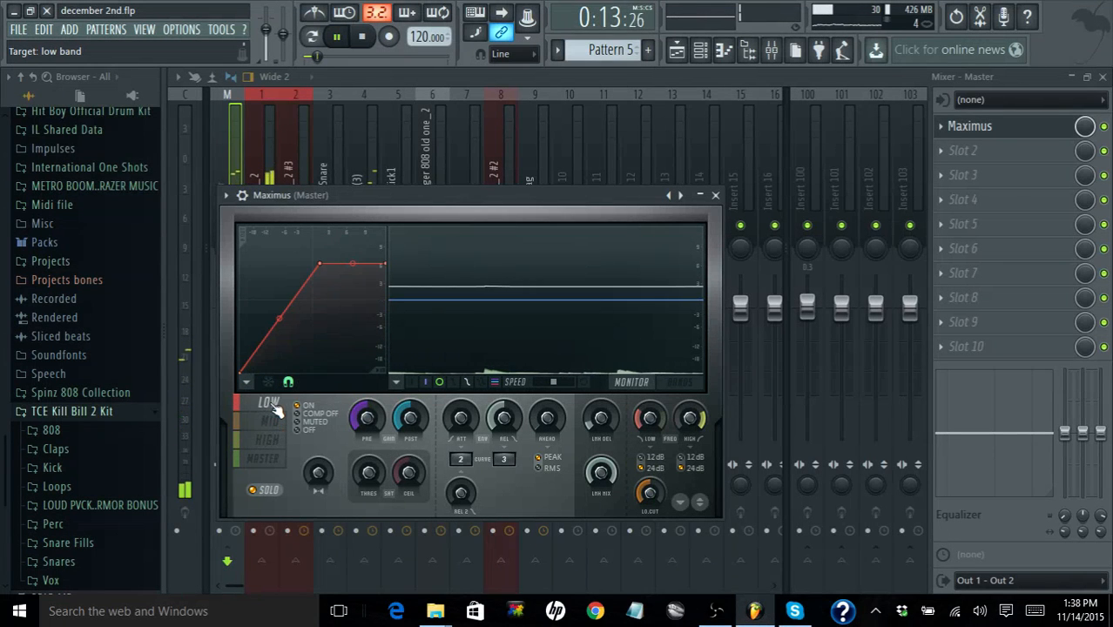
click(258, 492)
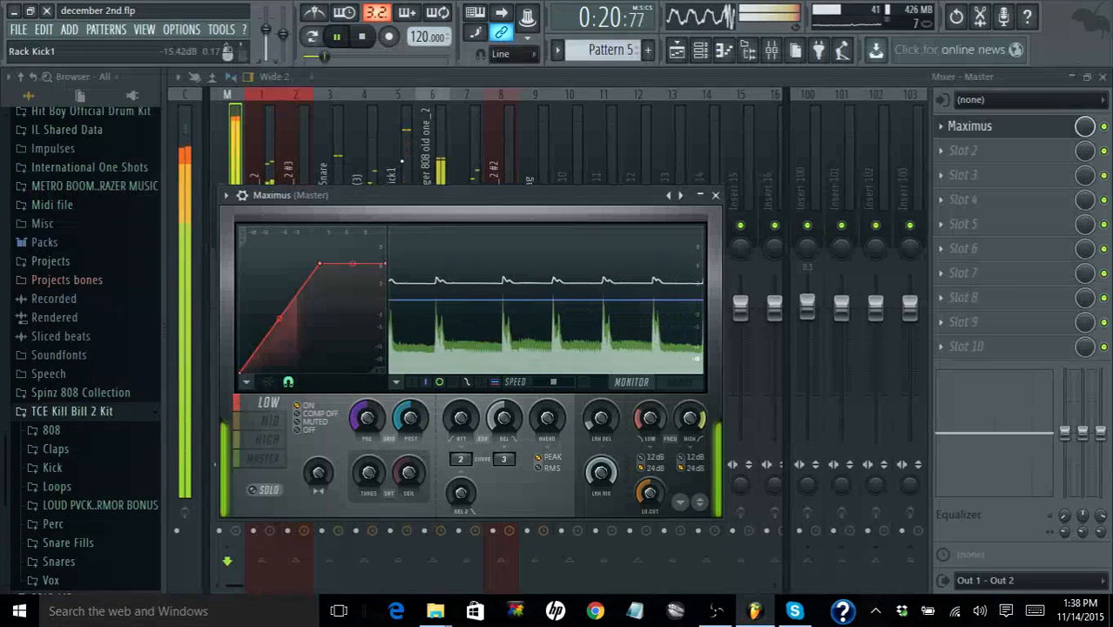
click(363, 37)
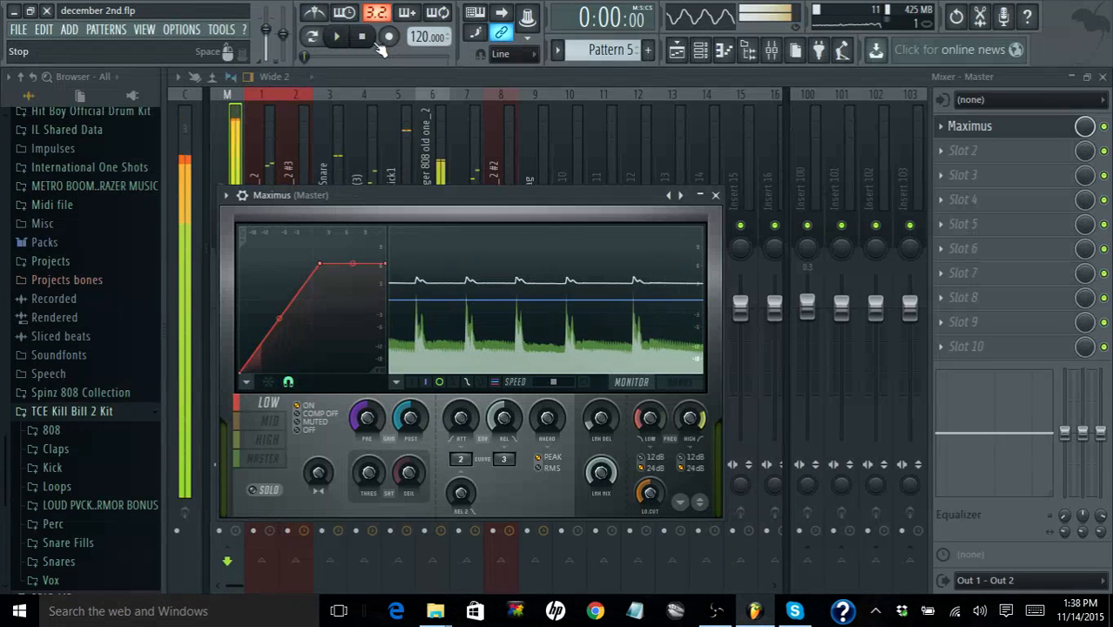
Close the mixer and select bars 9 to 12 in the playlist as the playback region
click(716, 195)
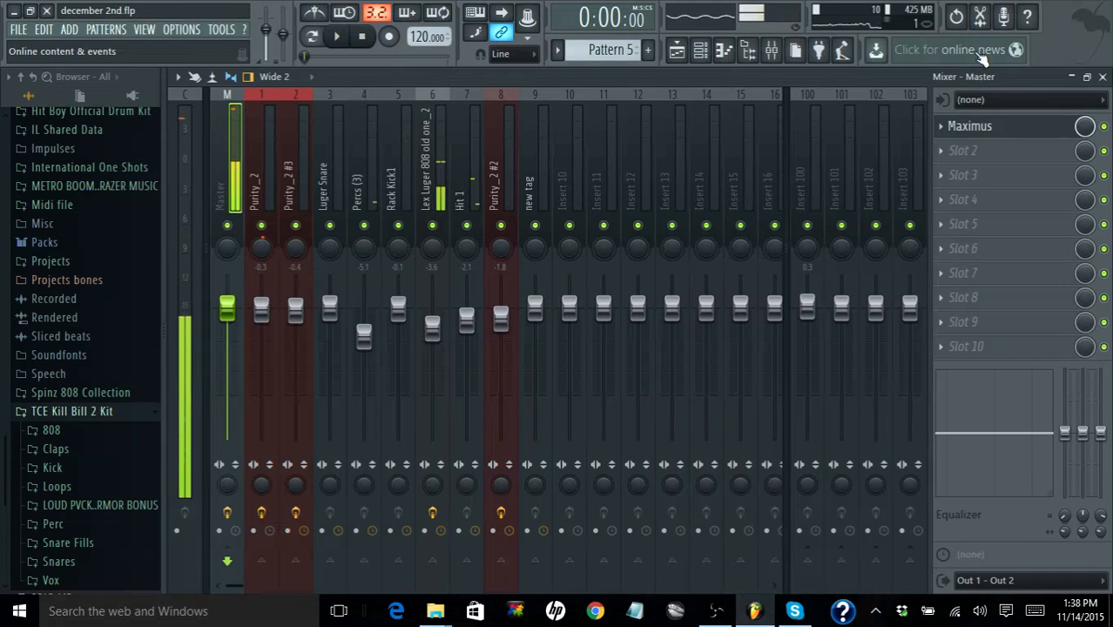
click(1103, 77)
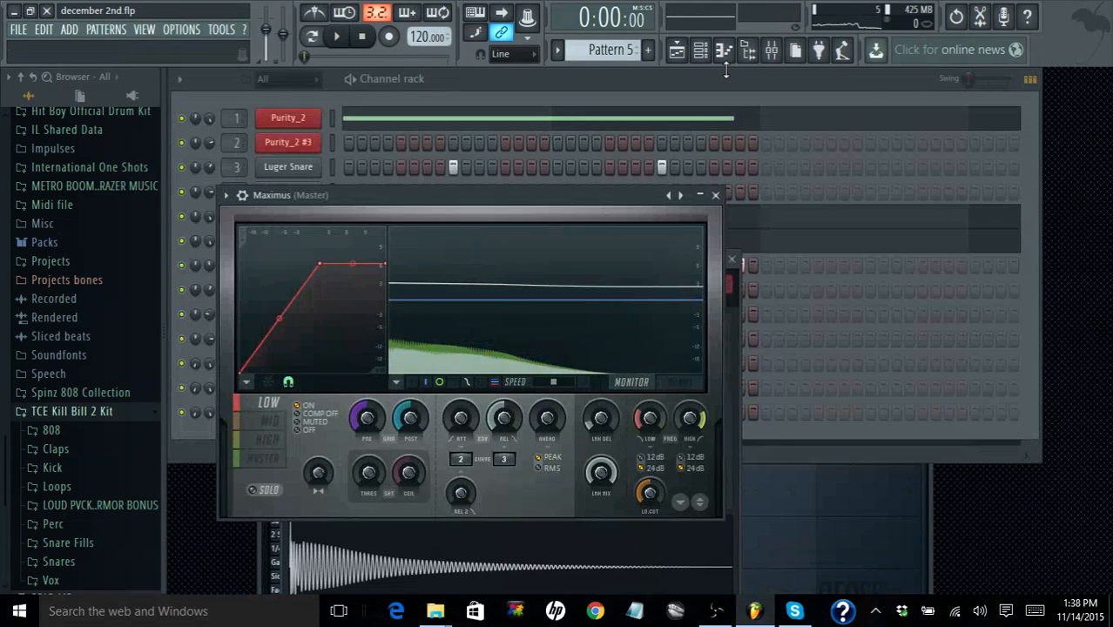
click(685, 52)
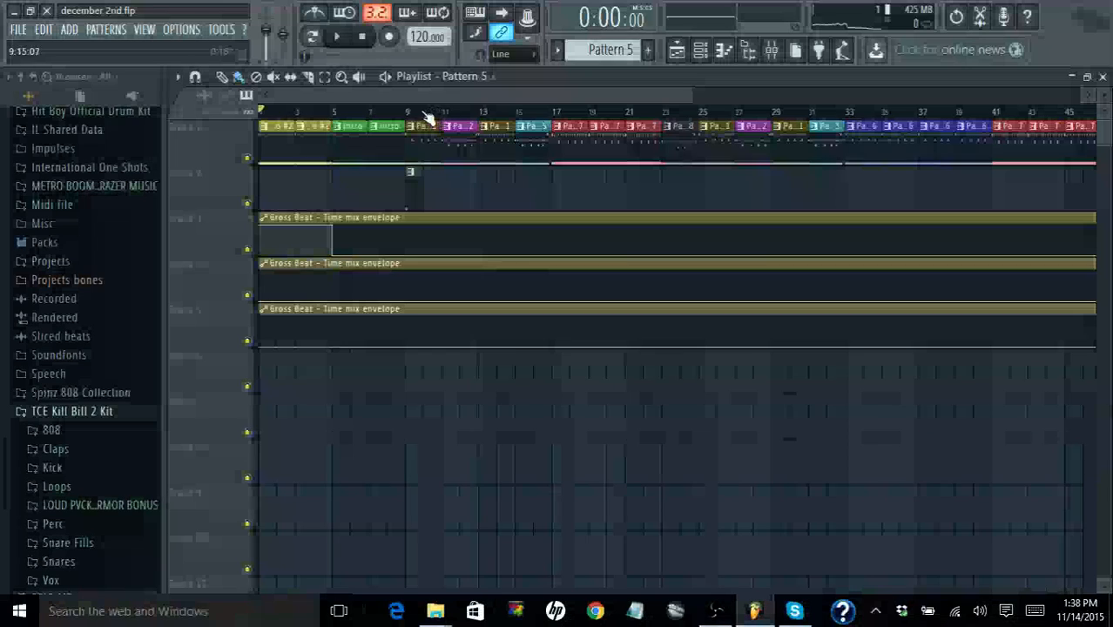
drag(410, 116, 480, 116)
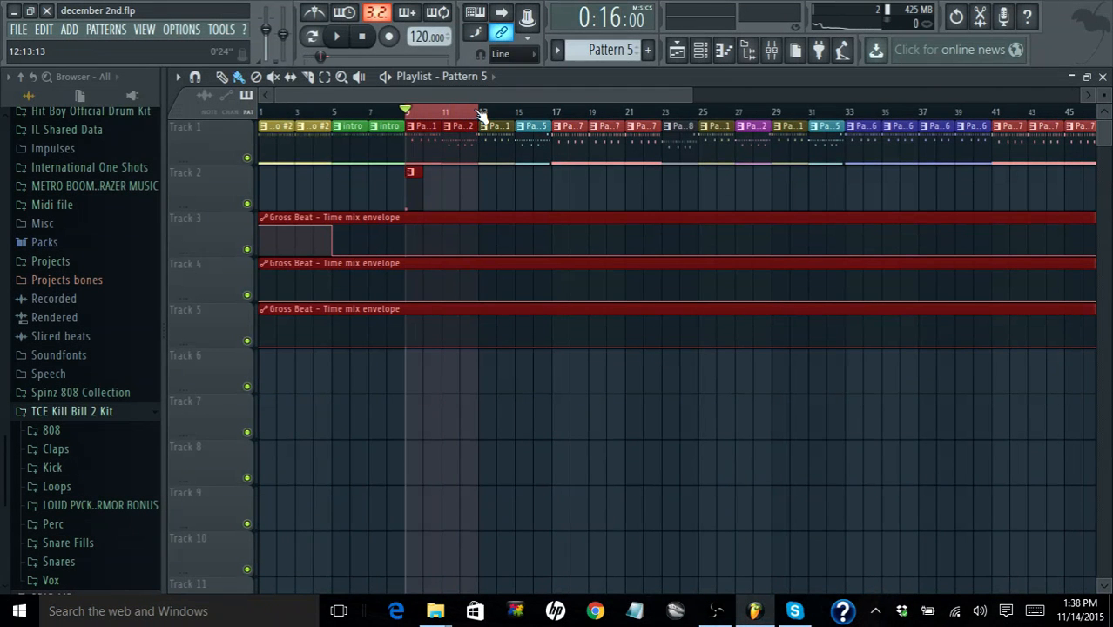
Play the selected bars twice with the playlist hidden to watch the low band in Maximus, stopping each time
key(space)
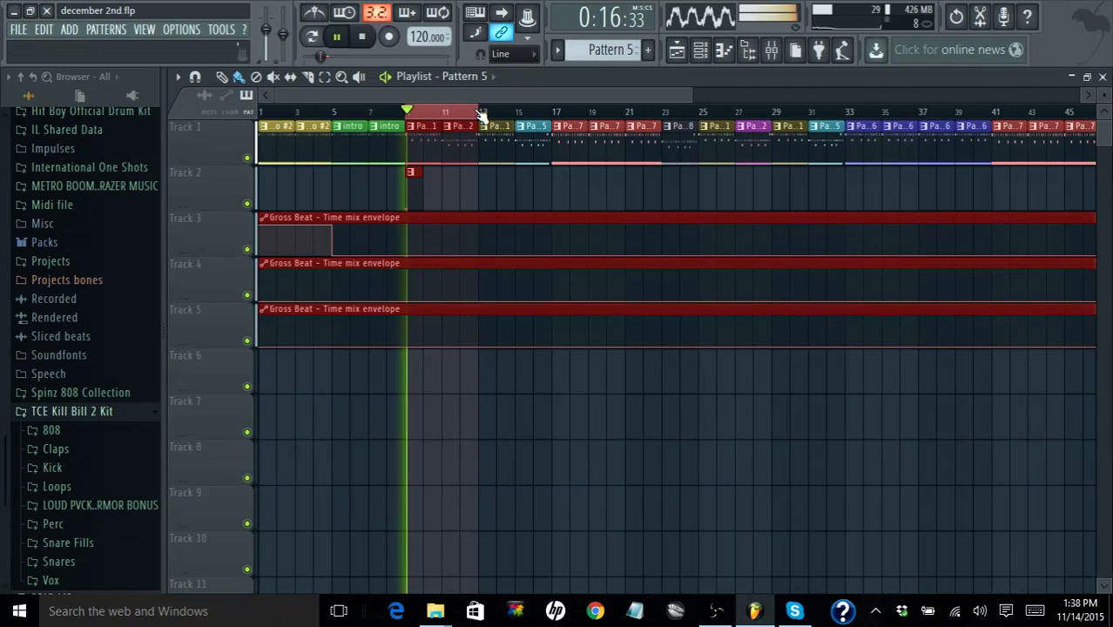
click(677, 52)
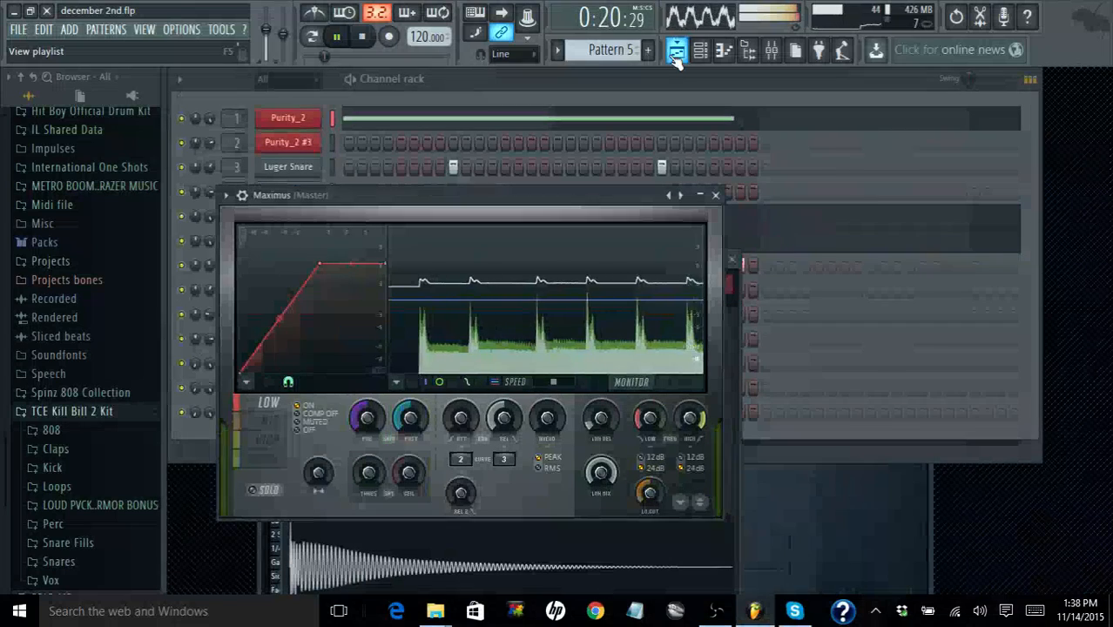
click(361, 36)
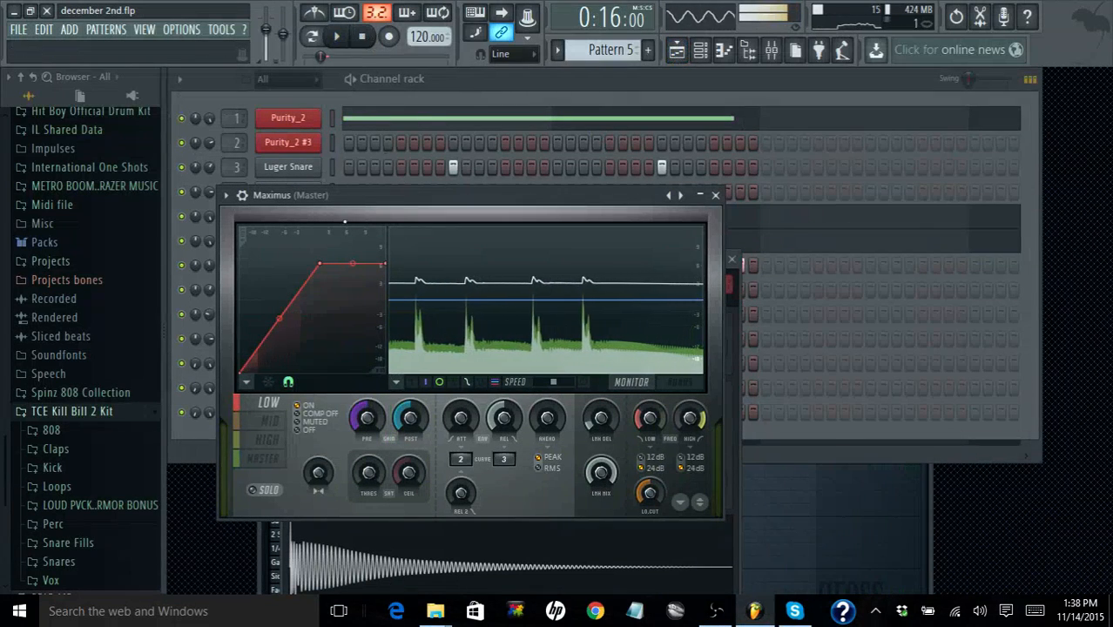
click(339, 39)
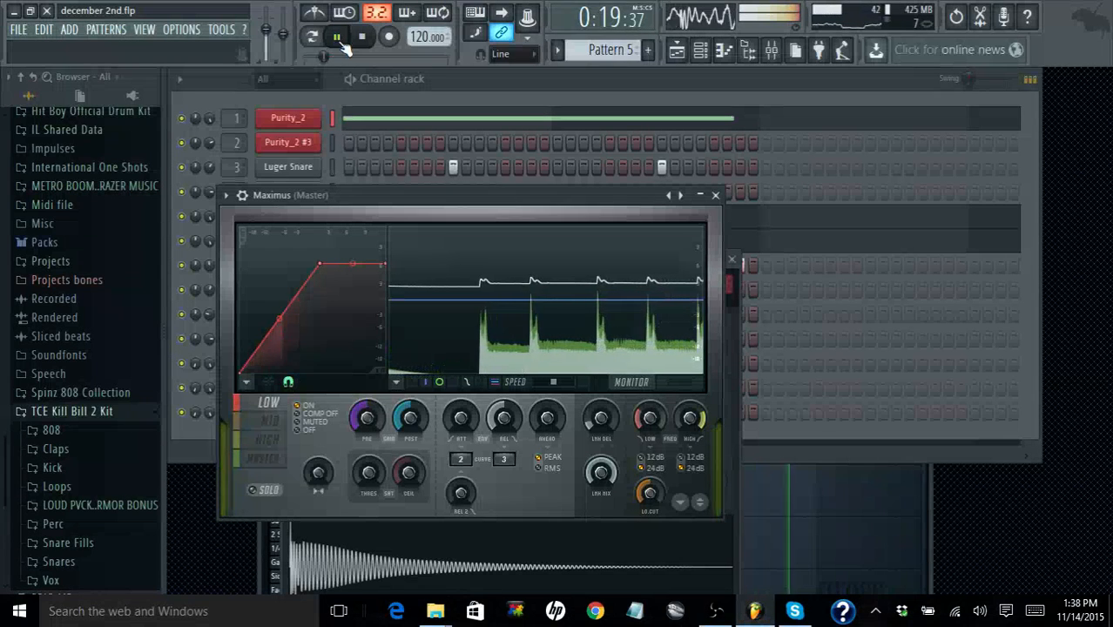
click(363, 39)
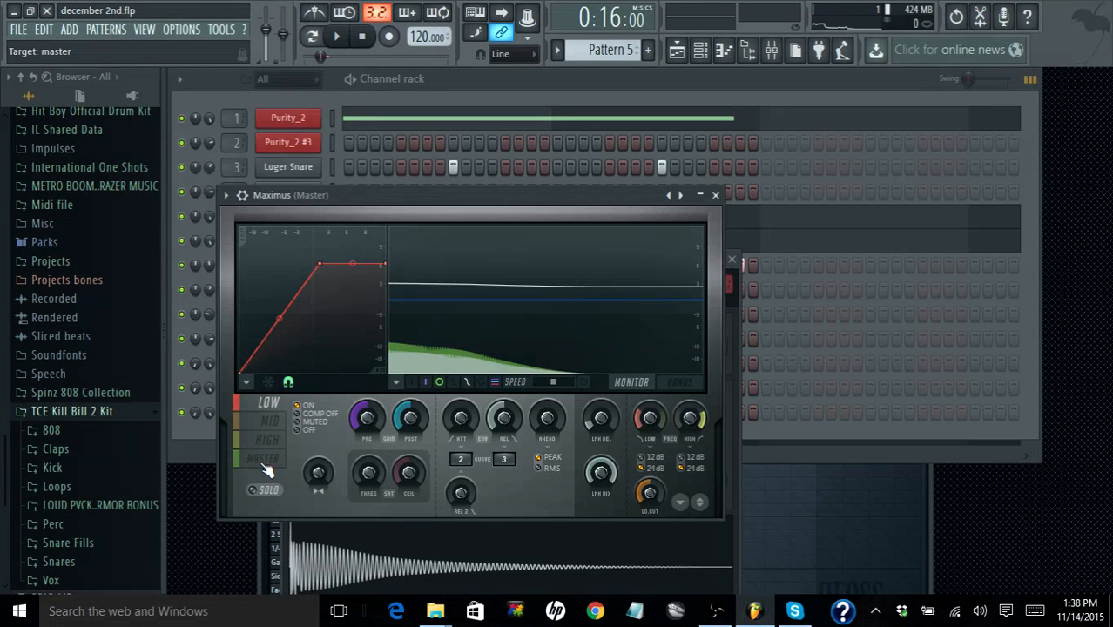
Lower the pre gain of Maximus's master band and play the selected bars while checking the mixer levels
click(266, 466)
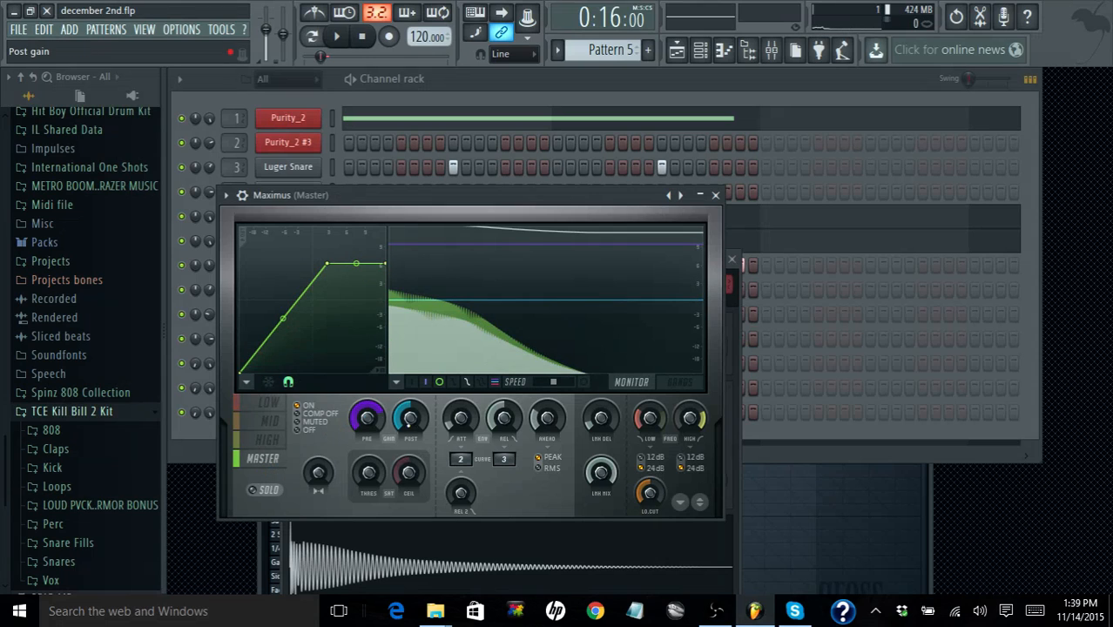
drag(368, 419, 367, 436)
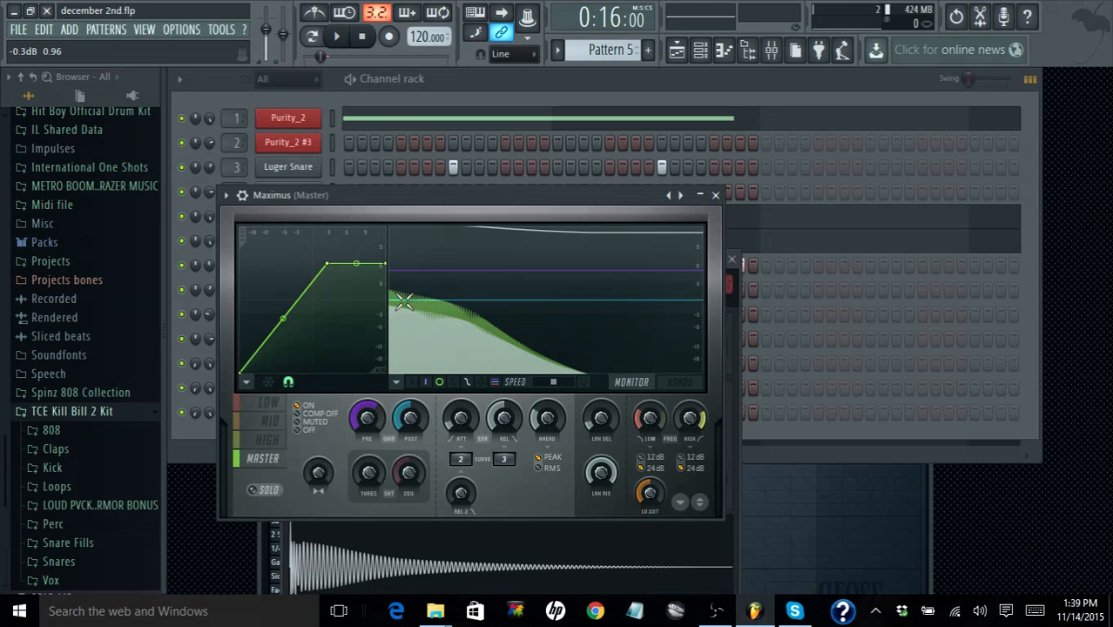
click(344, 42)
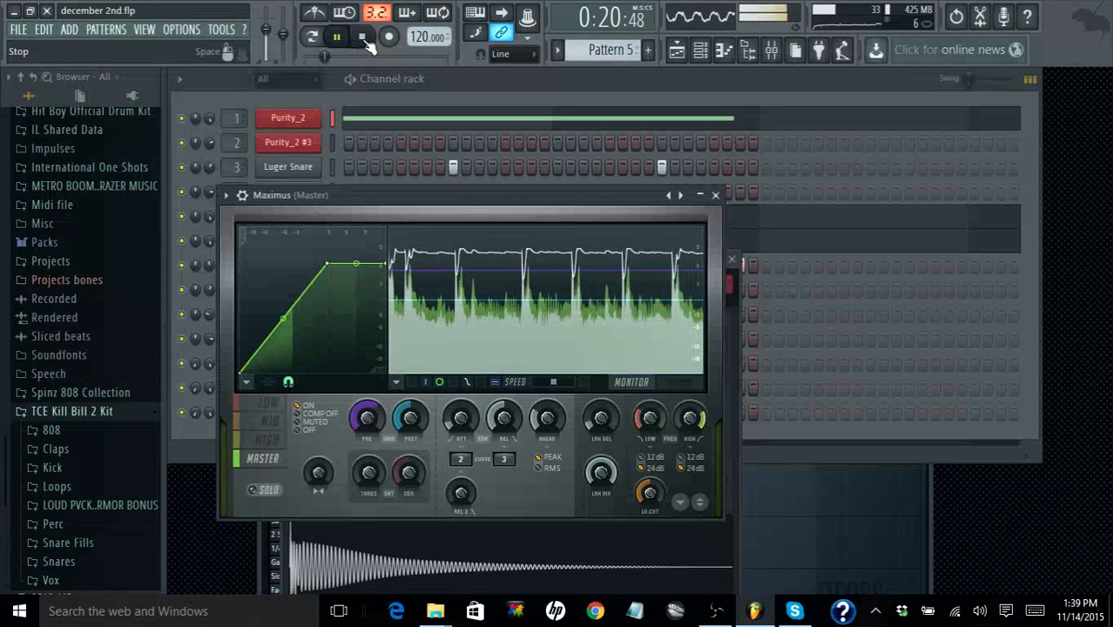
click(771, 51)
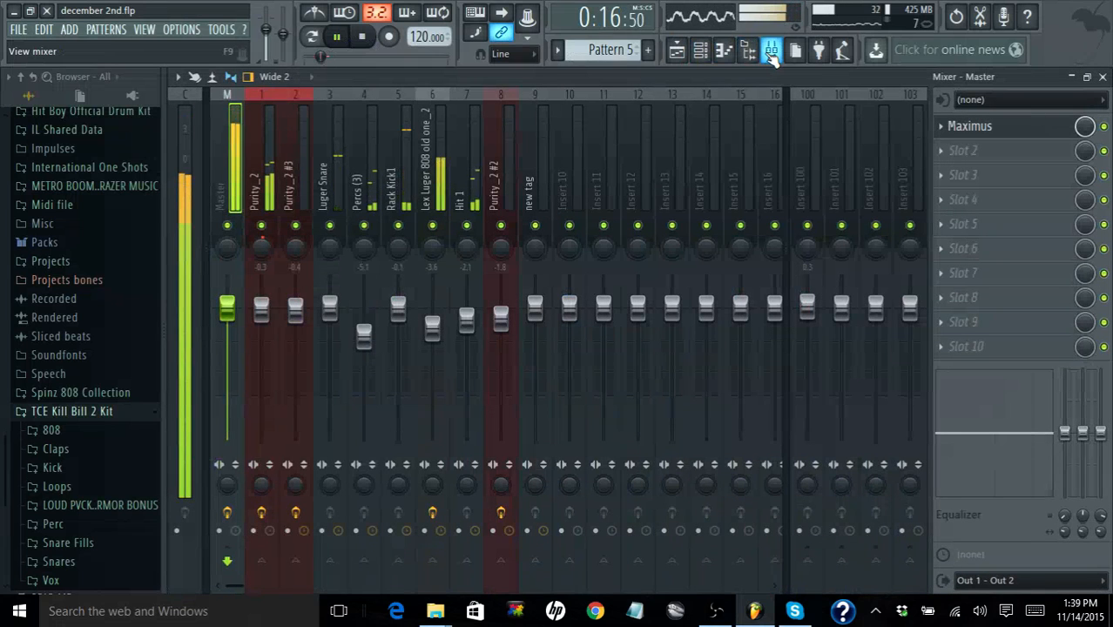
key(space)
Return from the mixer to the channel rack, open the Purity_2 channel's instrument and collapse its settings header
click(1103, 76)
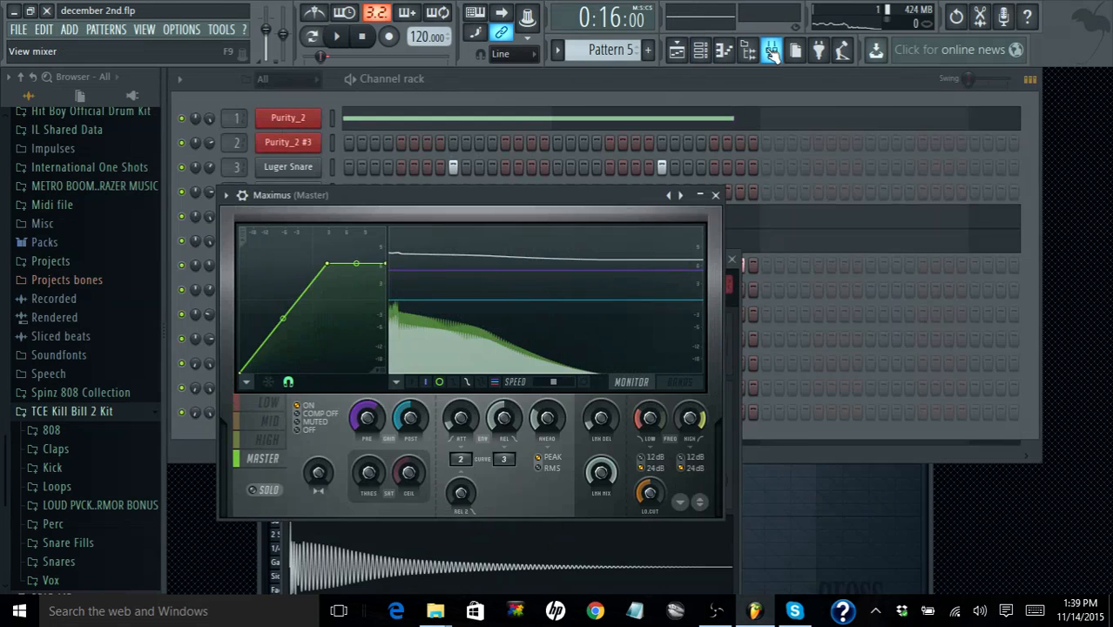
click(771, 53)
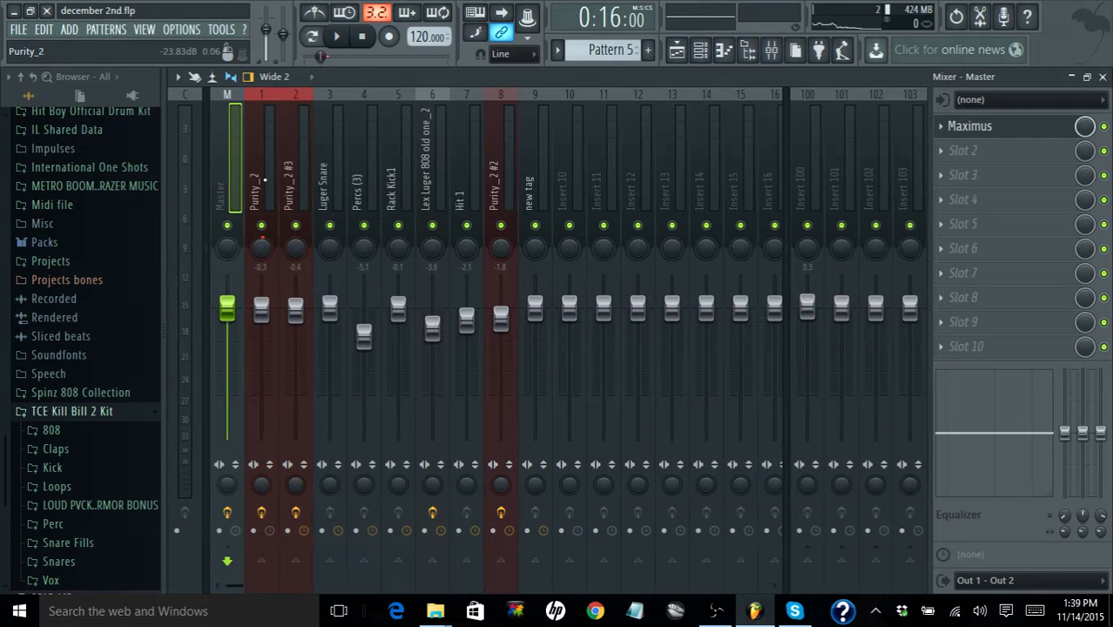
click(1103, 76)
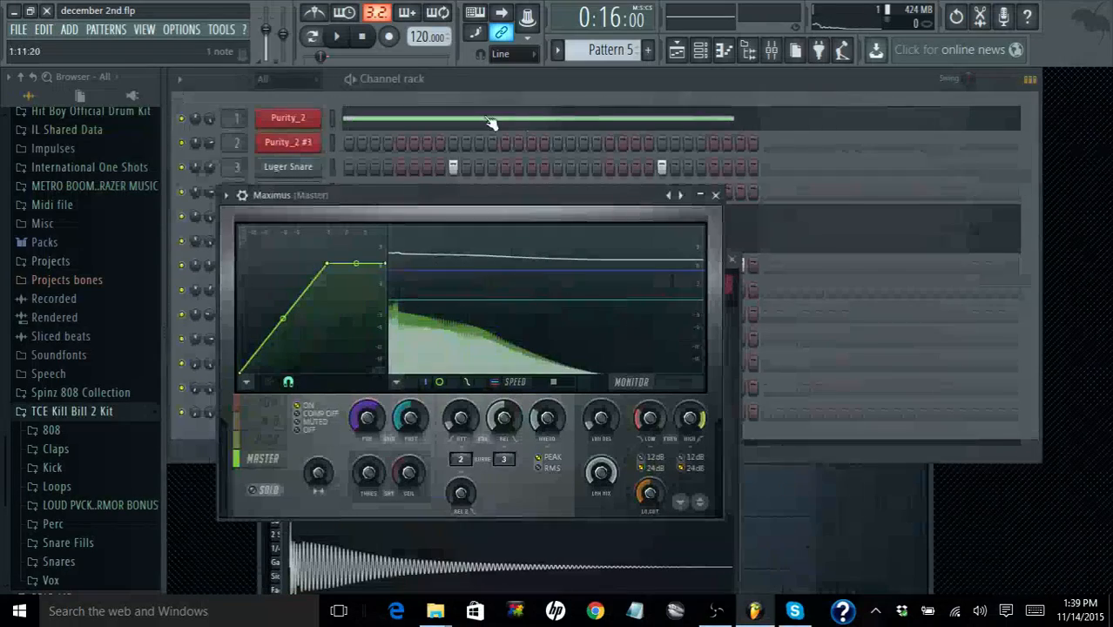
click(298, 121)
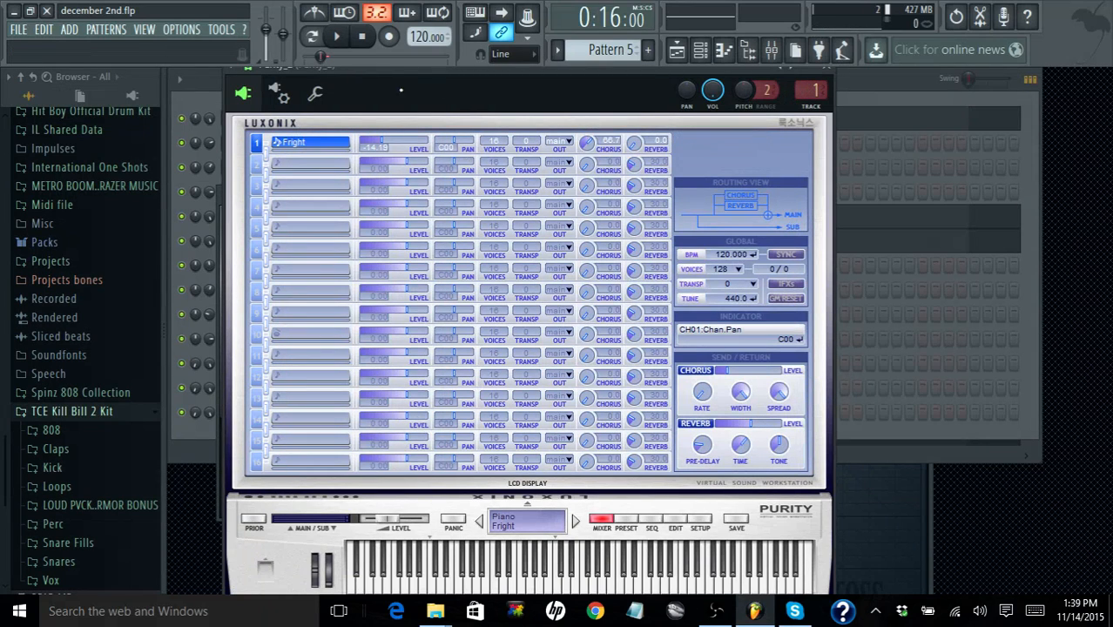
click(249, 70)
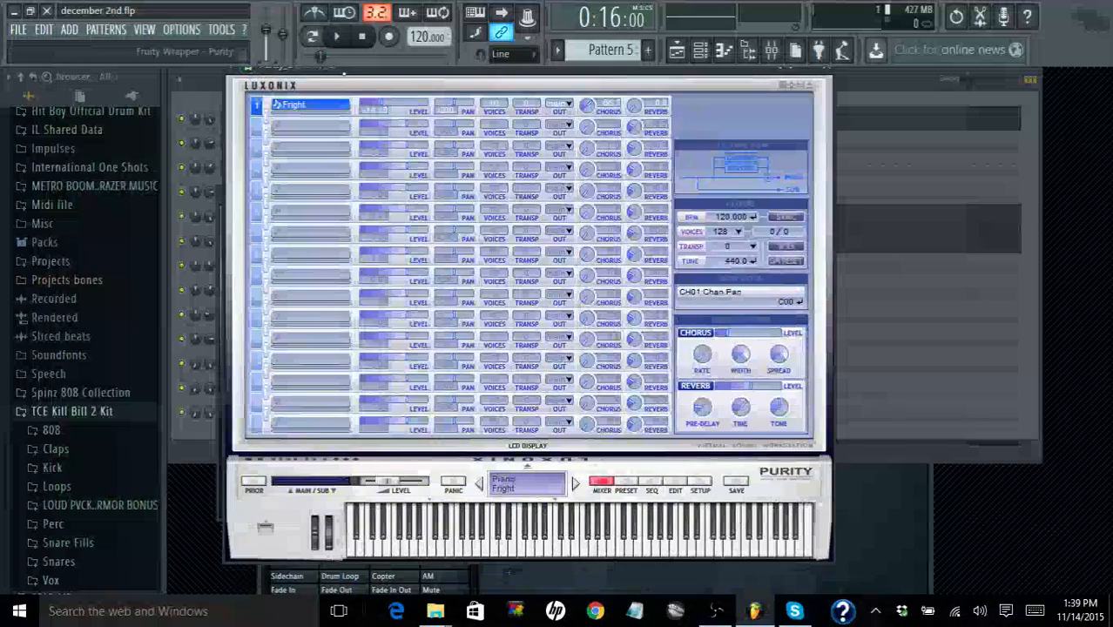
Reposition the Purity_2 instrument window and raise its master level to 6.02 dB
drag(249, 70, 488, 69)
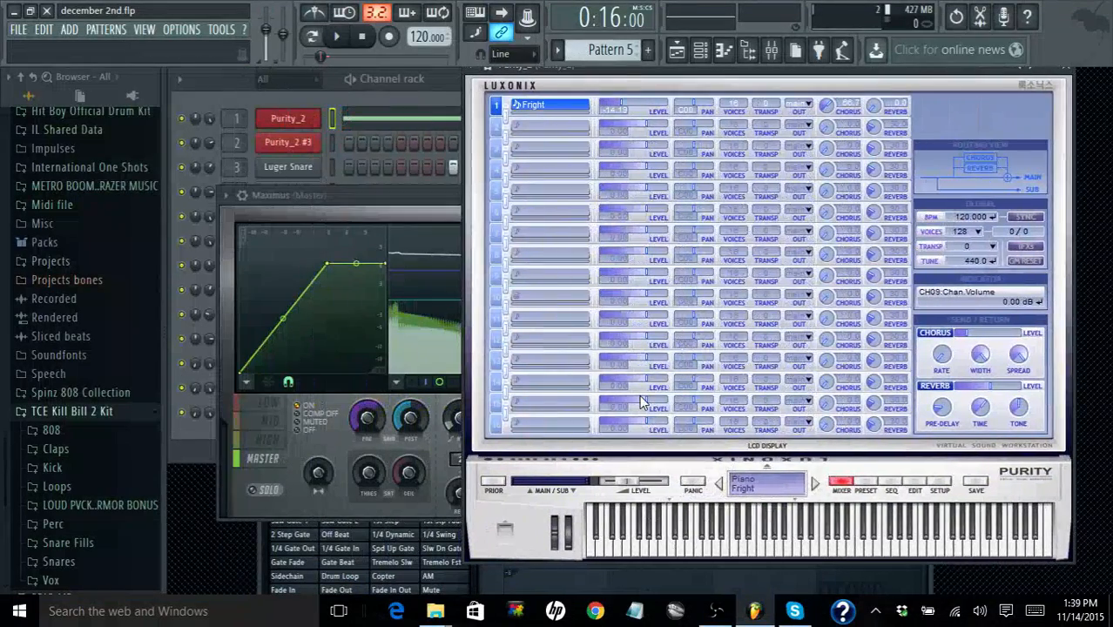
drag(625, 490, 682, 475)
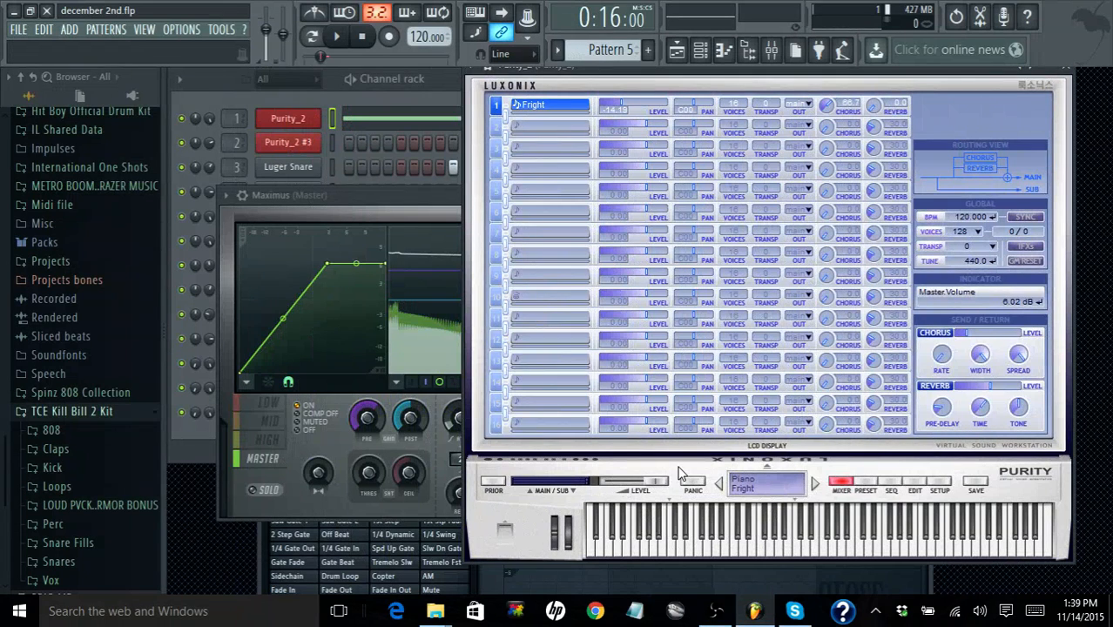
Open the Purity_2 #3 instrument with its settings header collapsed, raise its master level to the maximum and close it
click(303, 143)
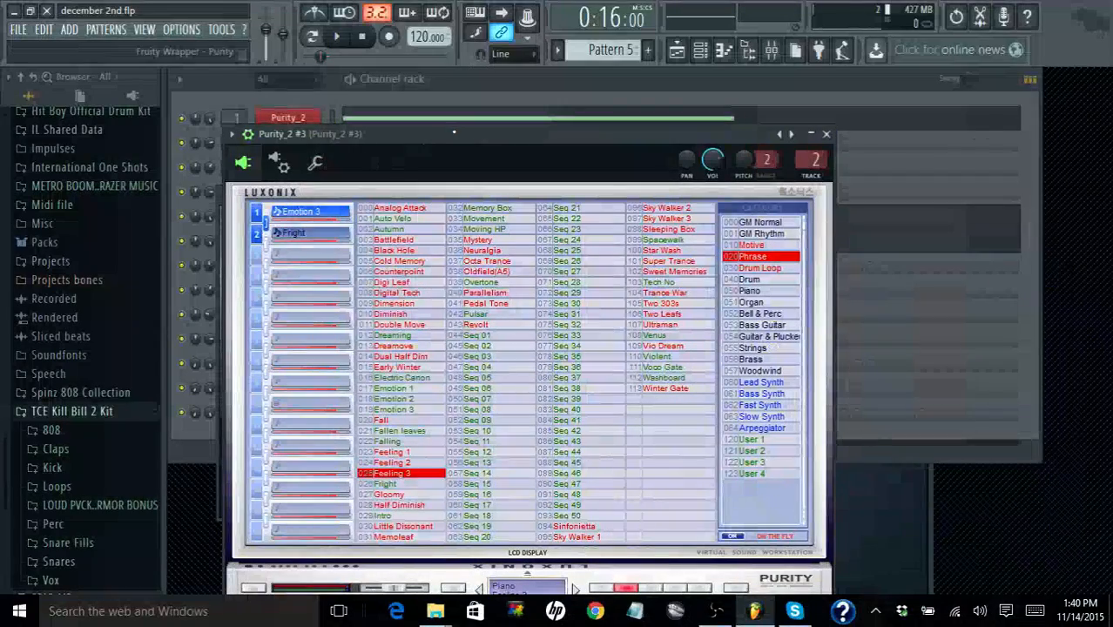
click(248, 133)
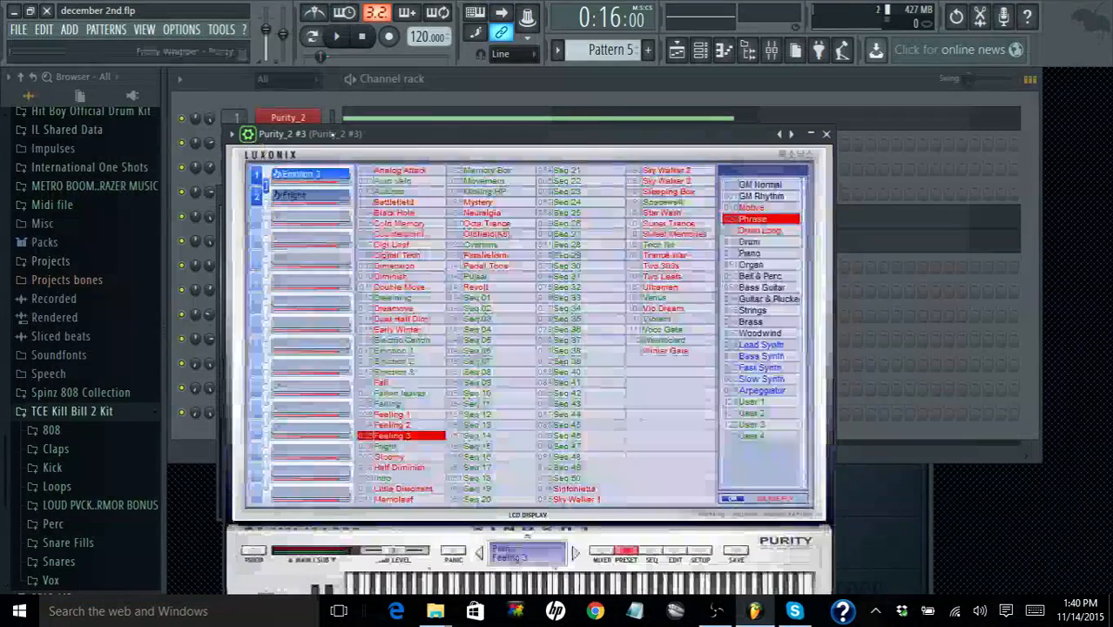
drag(427, 133, 476, 64)
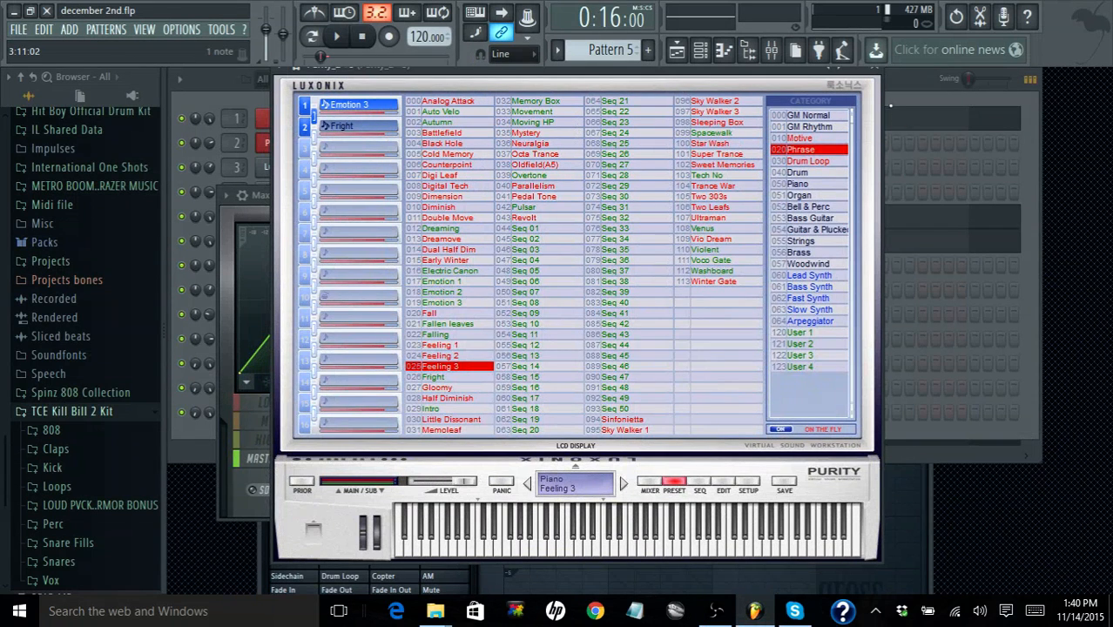
click(876, 68)
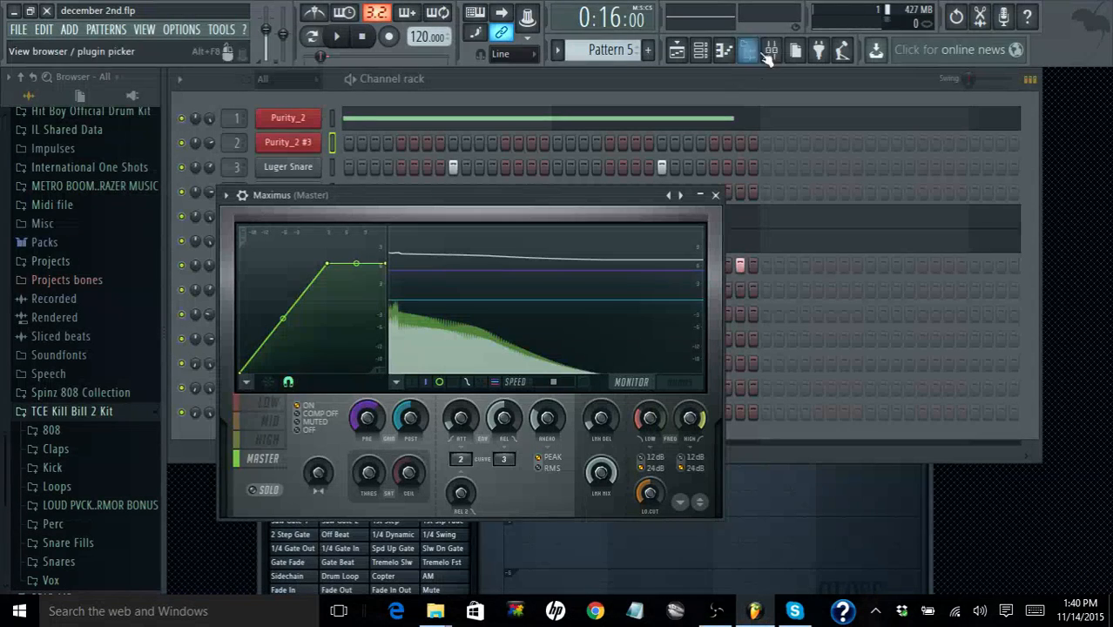
Open the mixer and play the selected bars to check all track levels, then stop
click(771, 49)
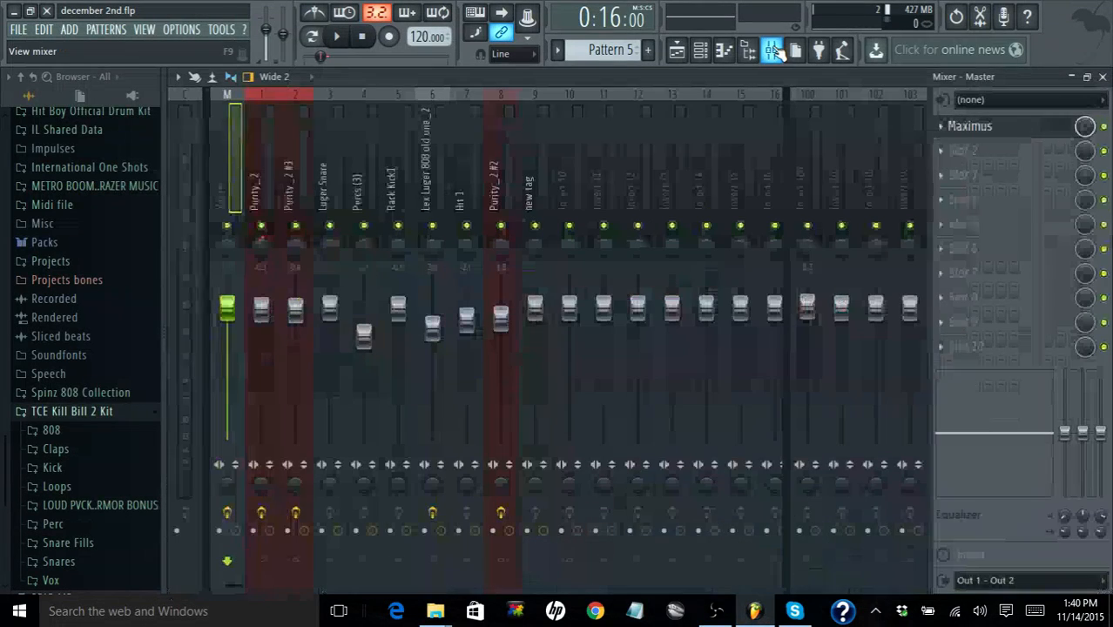
click(337, 35)
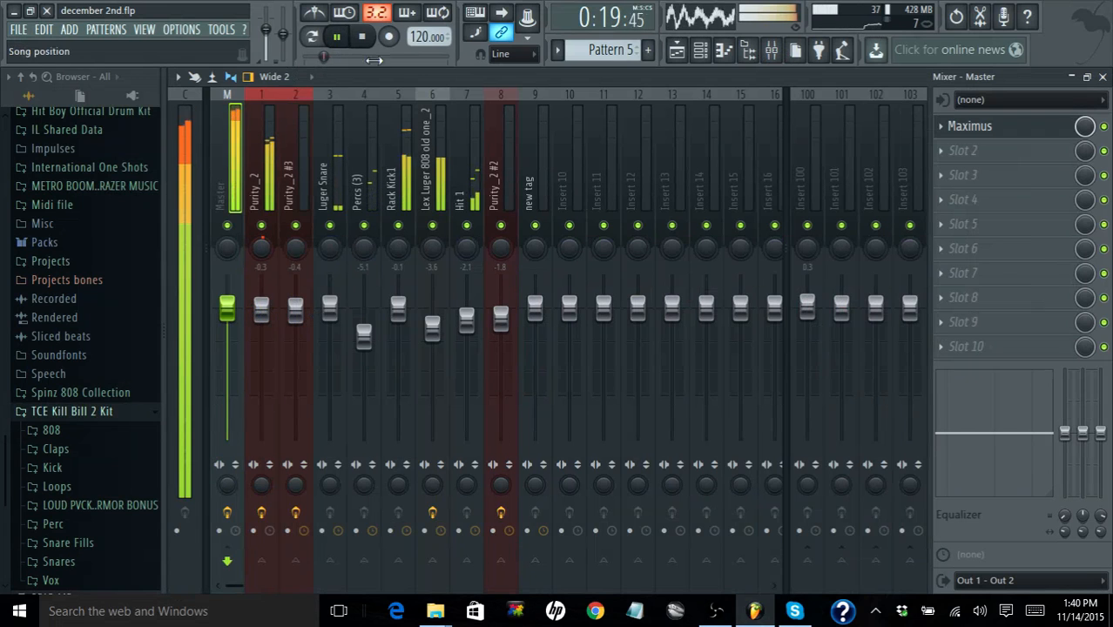
key(space)
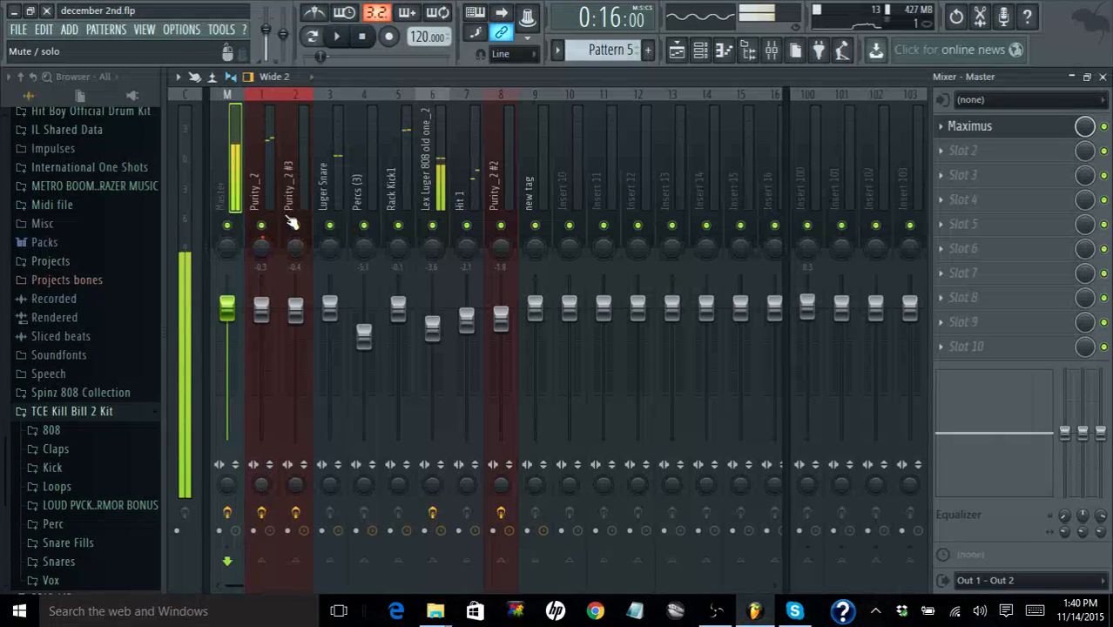
Select the Purity_2 mixer track and play the bars to listen to its current effects chain, then stop
click(261, 175)
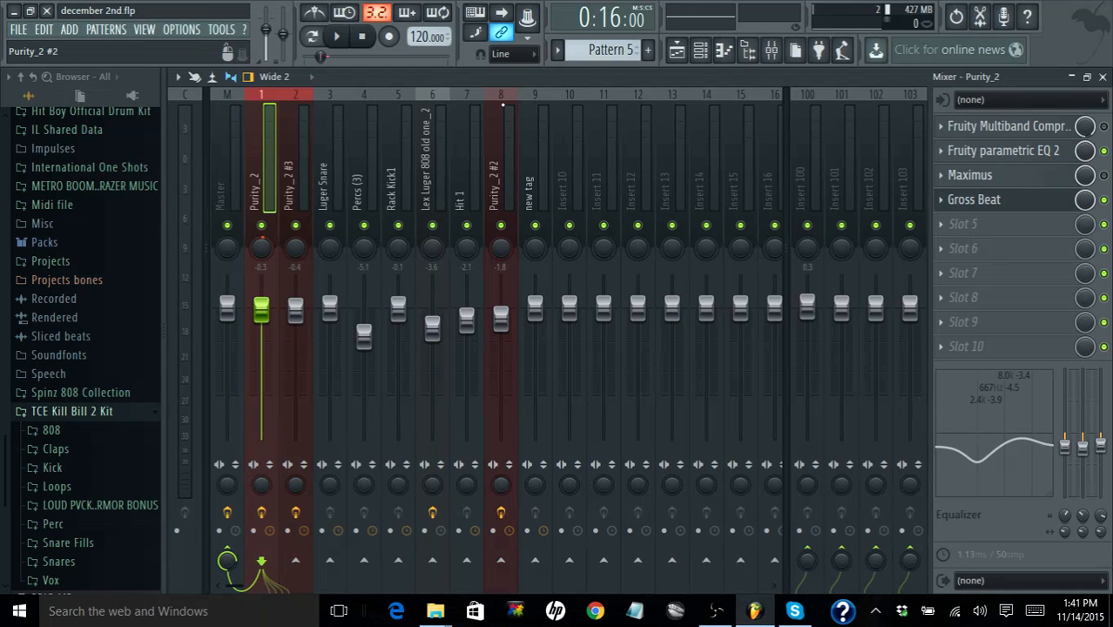
click(344, 43)
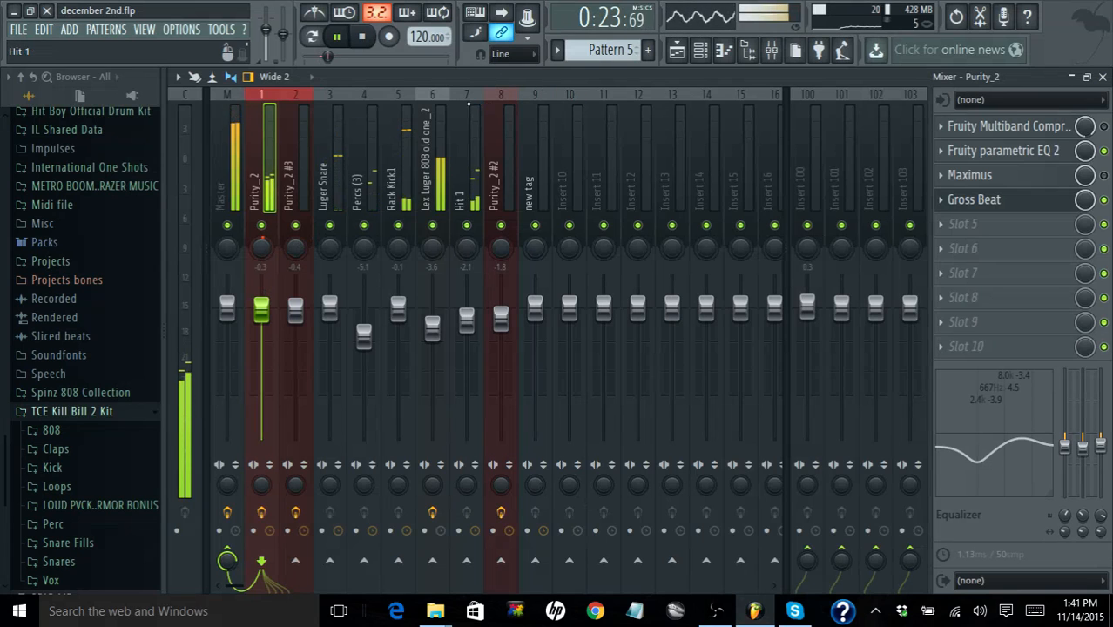
click(365, 39)
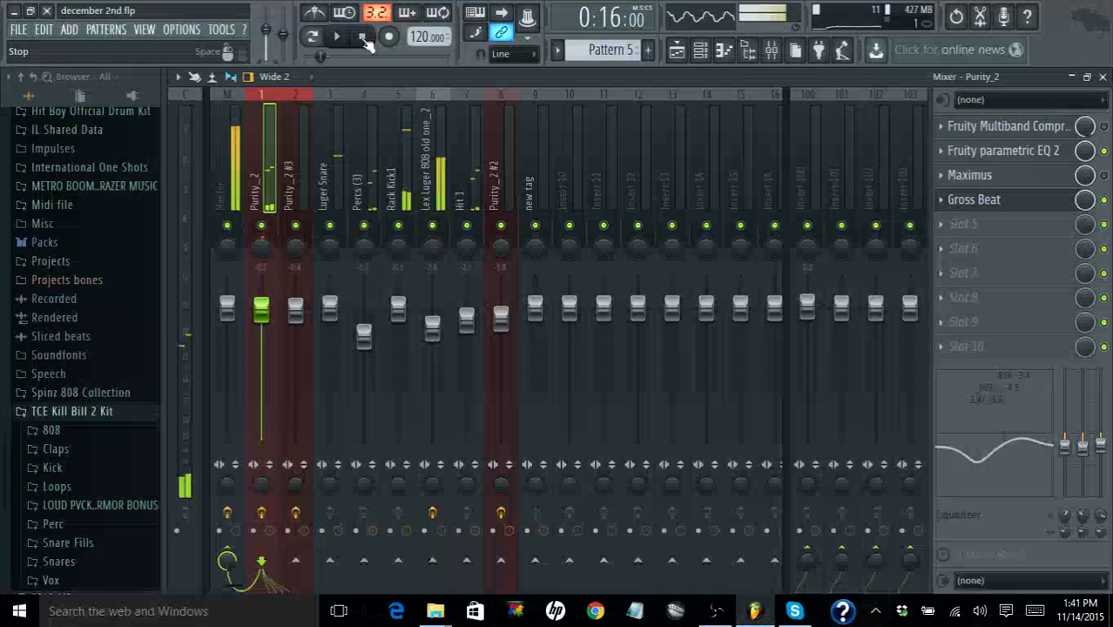
Replace the Fruity Multiband Compressor on the Purity_2 track with Fruity Compressor and load the Vintage driver preset
click(942, 128)
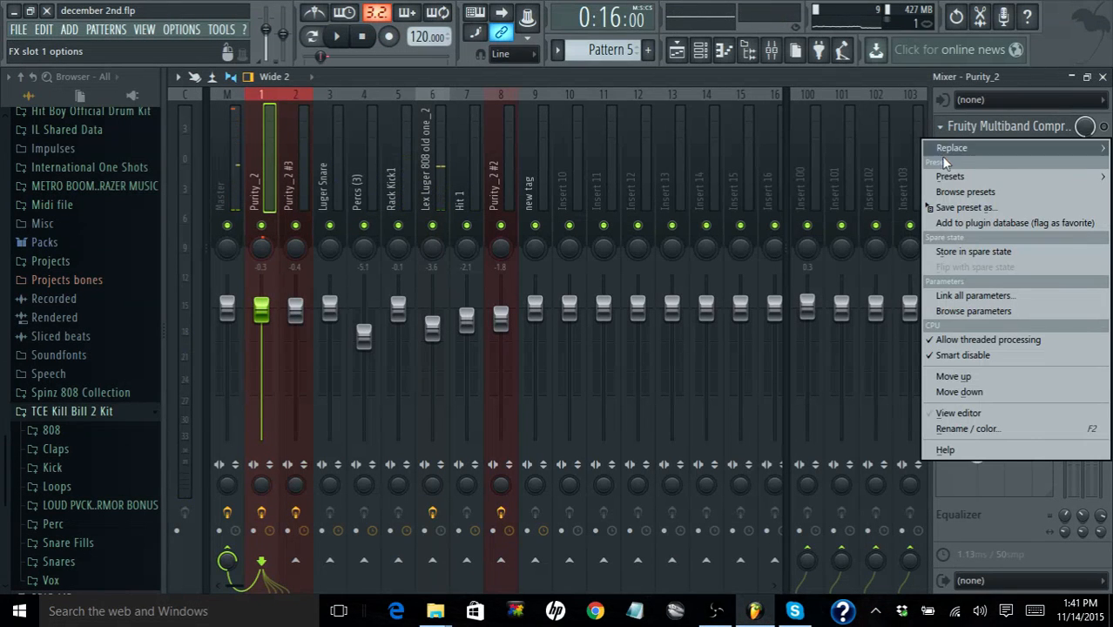
mouse_move(945, 149)
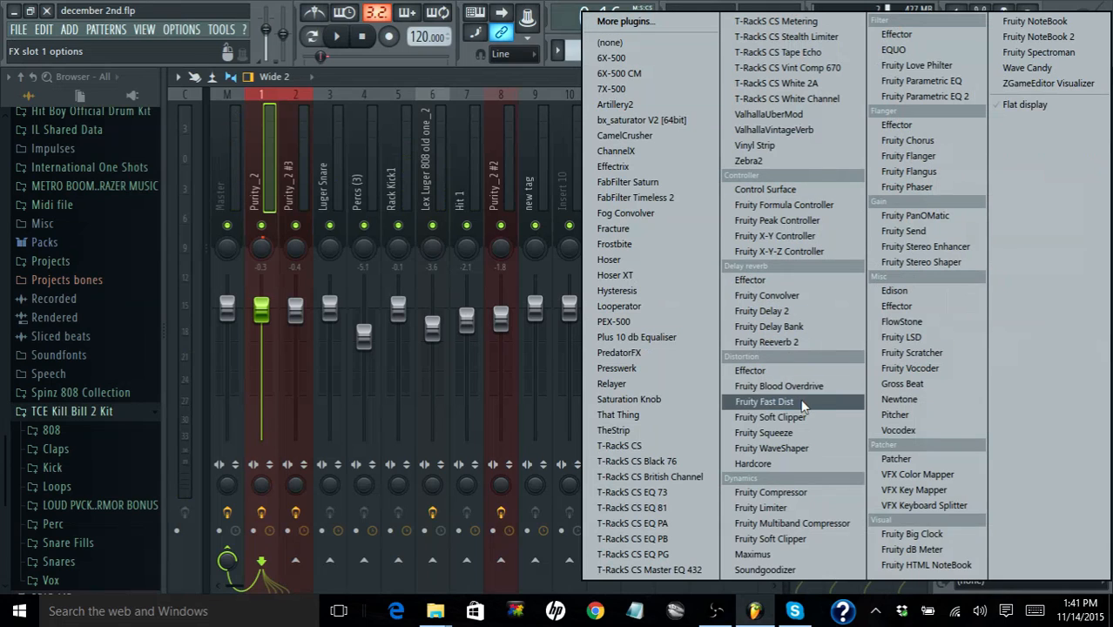
click(795, 494)
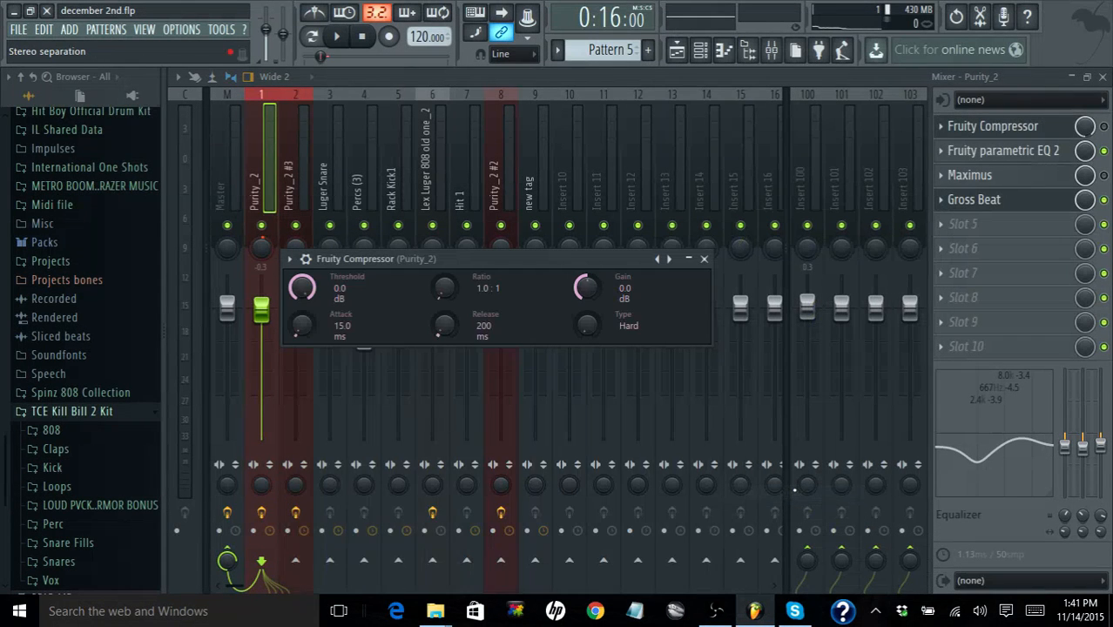
click(658, 259)
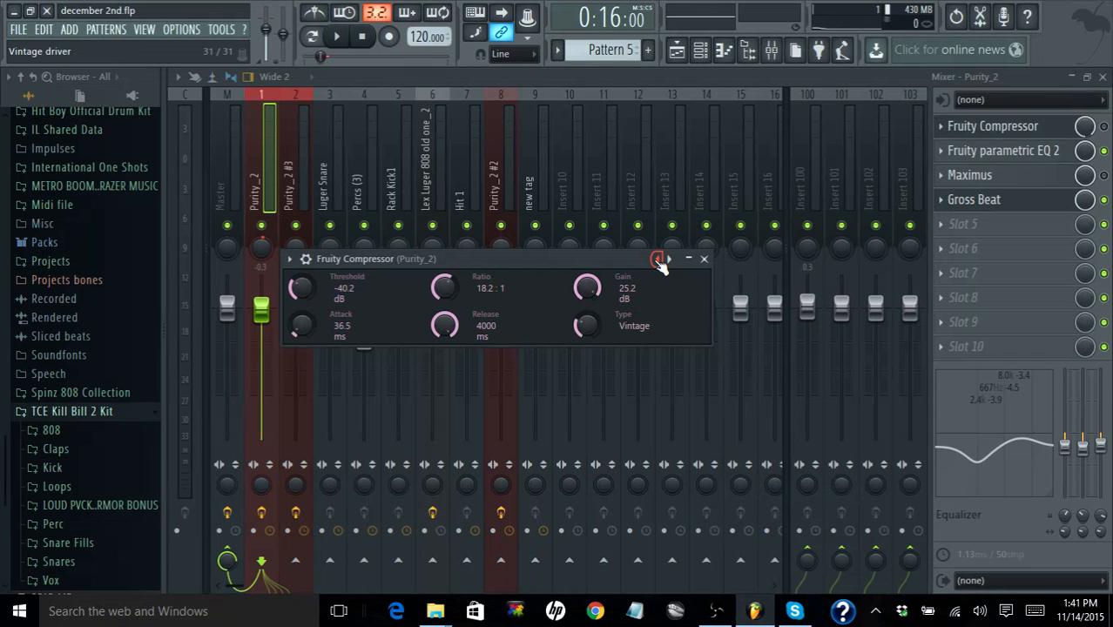
Audition Fruity Compressor presets during playback, settle on VariMu2 and stop the song
click(349, 41)
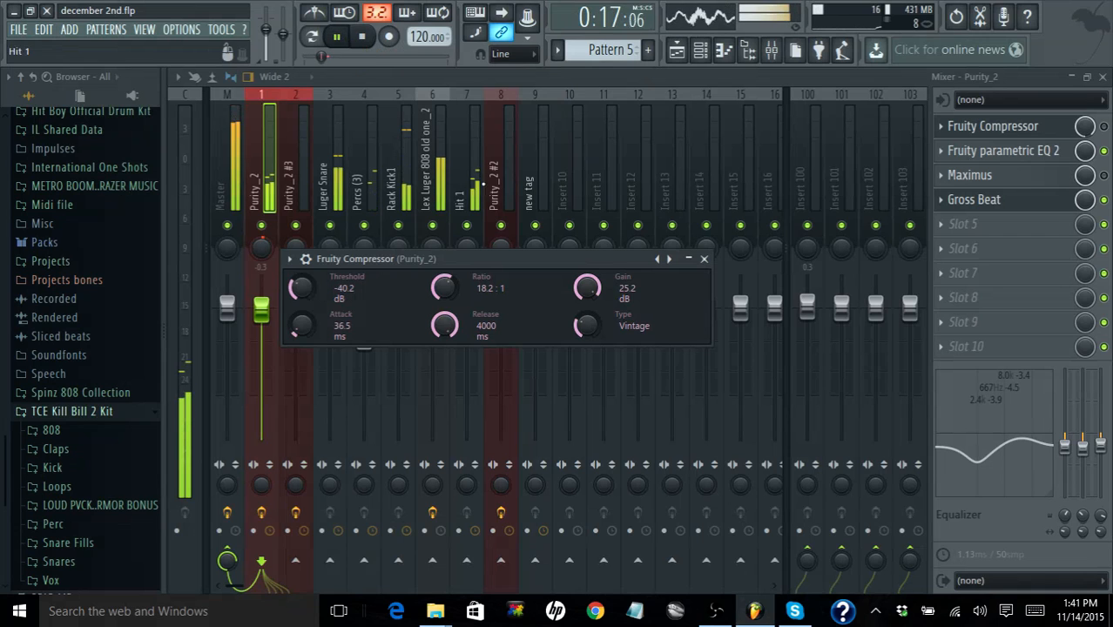
click(657, 258)
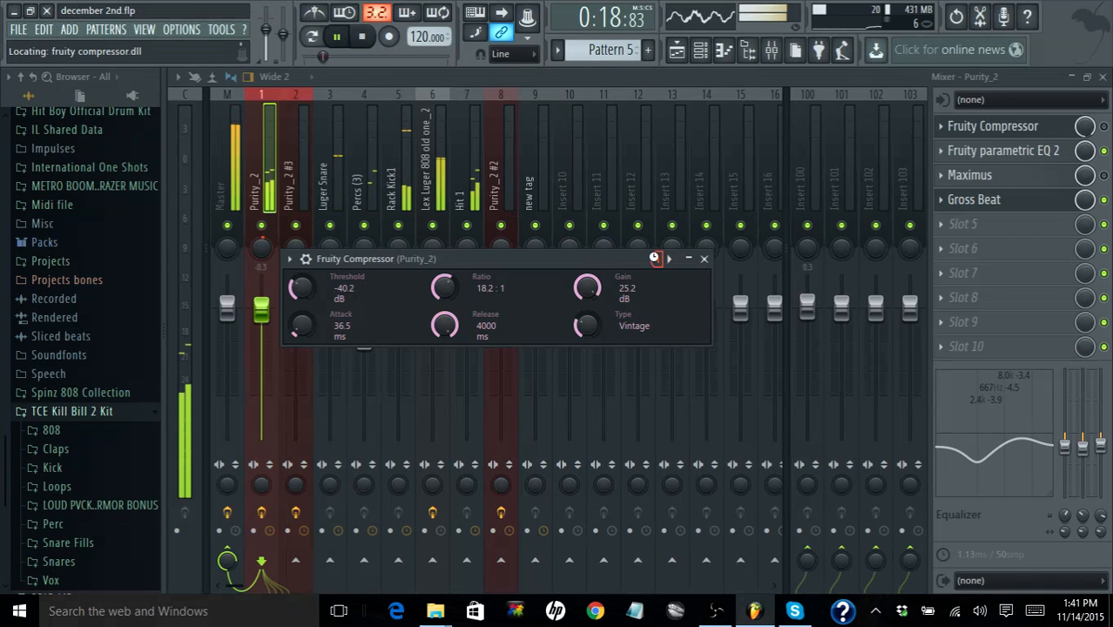
click(658, 259)
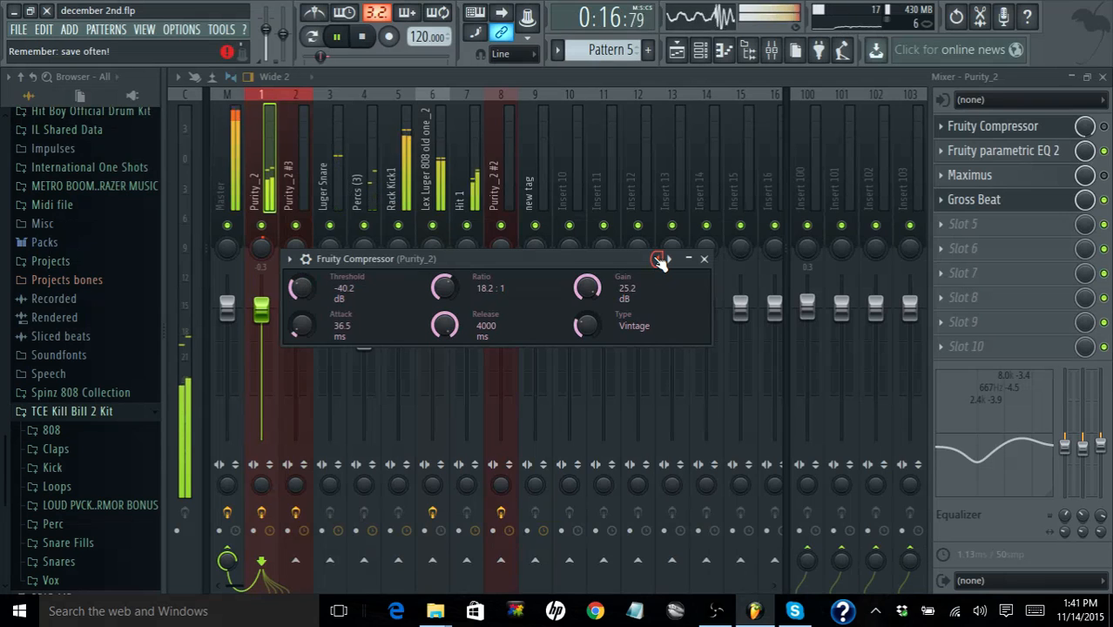
click(658, 258)
click(658, 259)
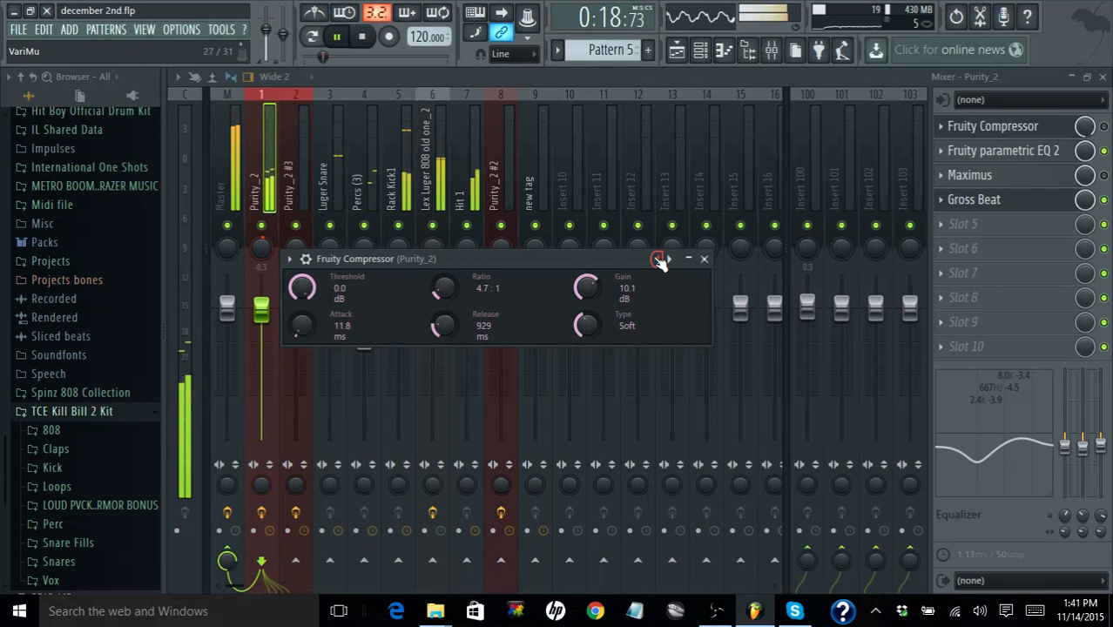
click(659, 259)
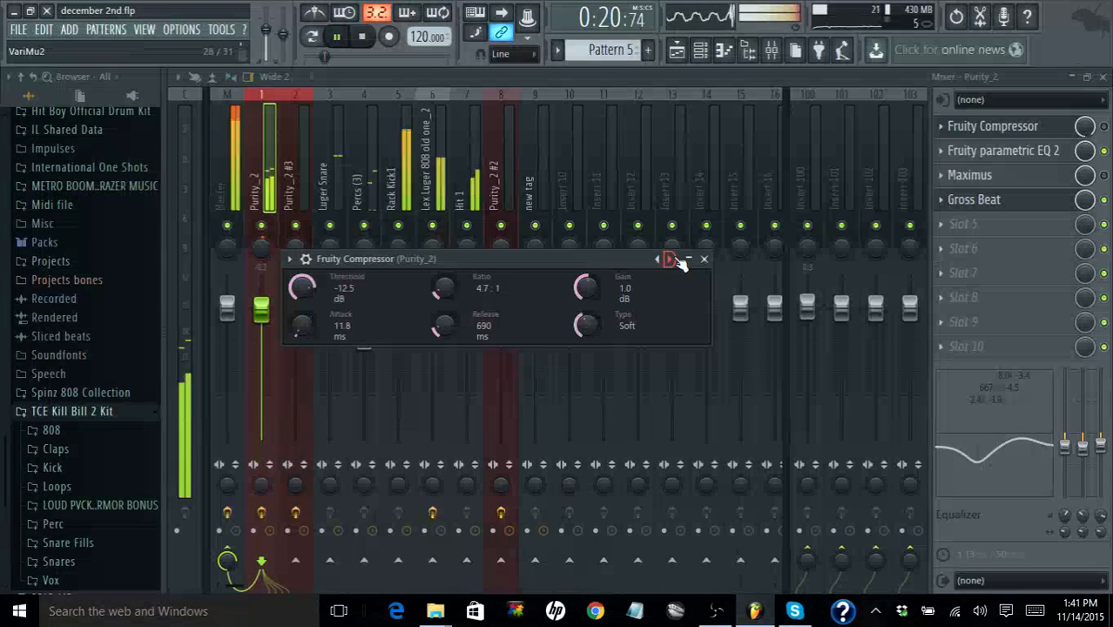
click(362, 36)
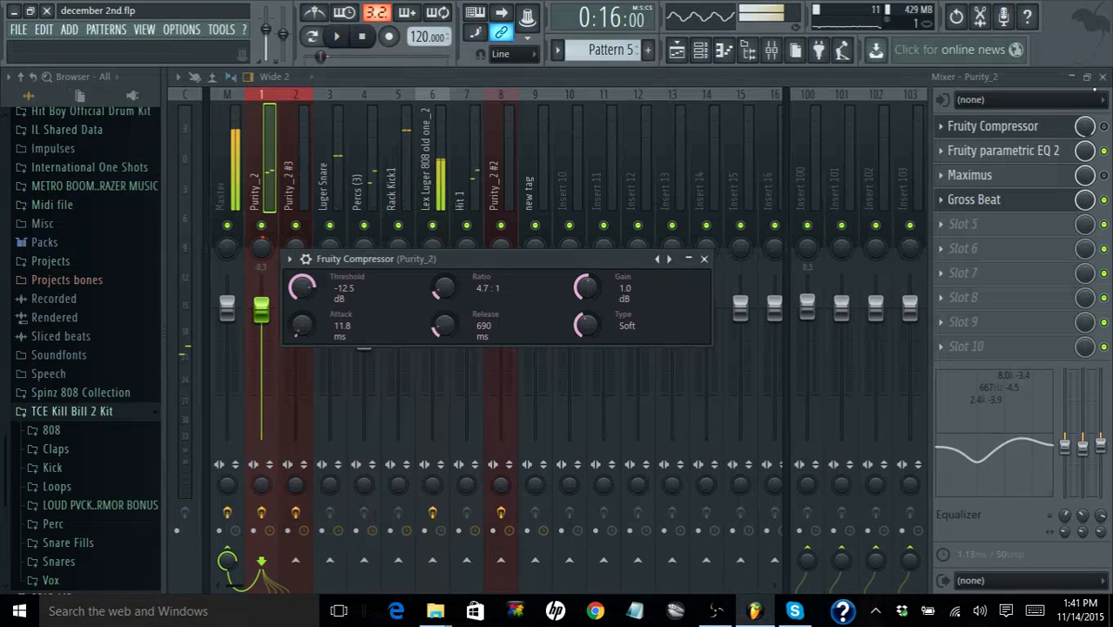
Enable the Fruity Compressor slot on the Purity_2 track and load the VDriver preset
click(1105, 127)
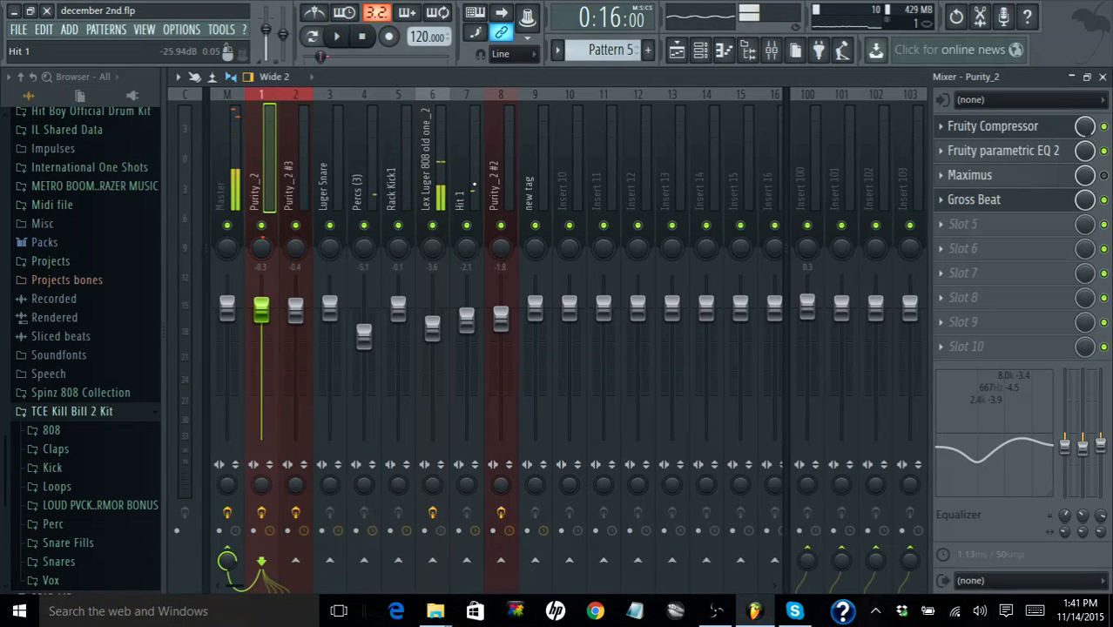
click(967, 127)
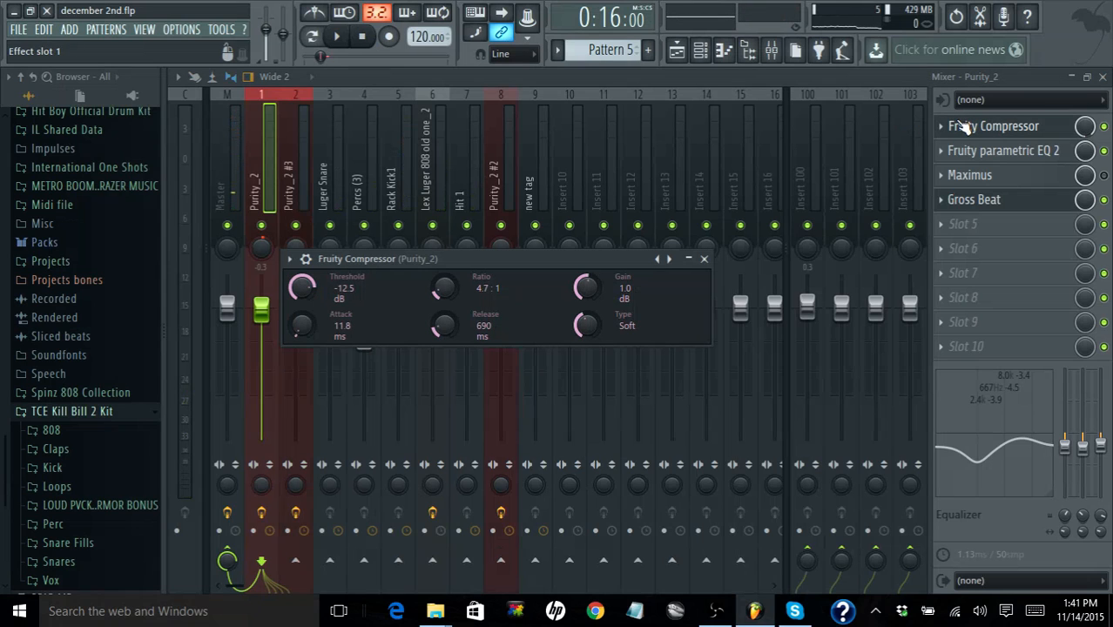
click(669, 260)
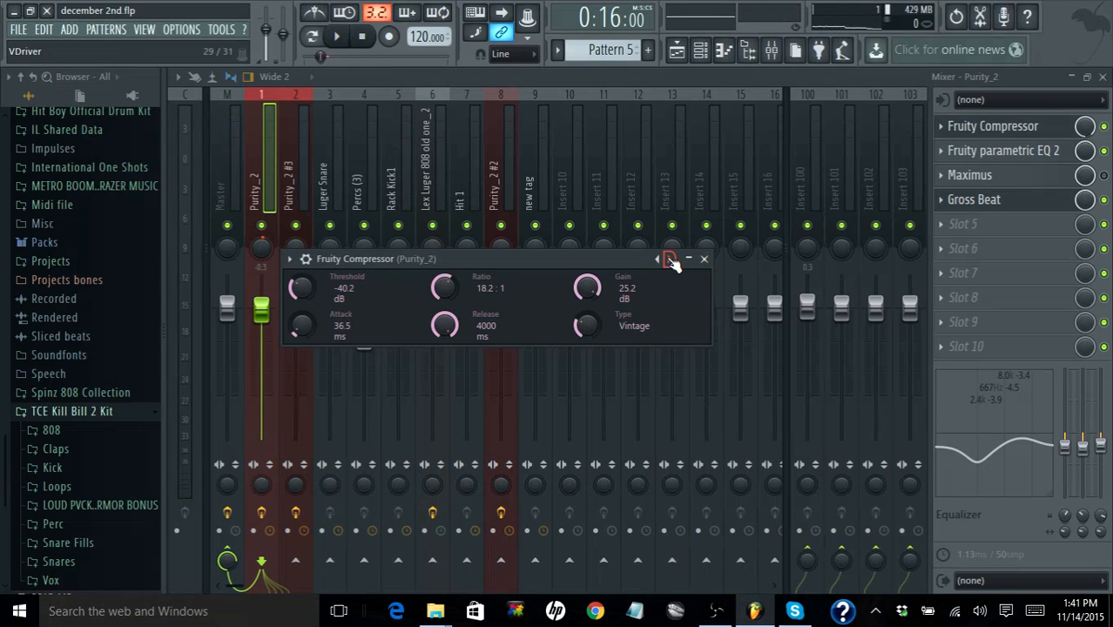
Play the selected bars with the Purity_2 mixer track soloed and raise the project's master volume
click(340, 37)
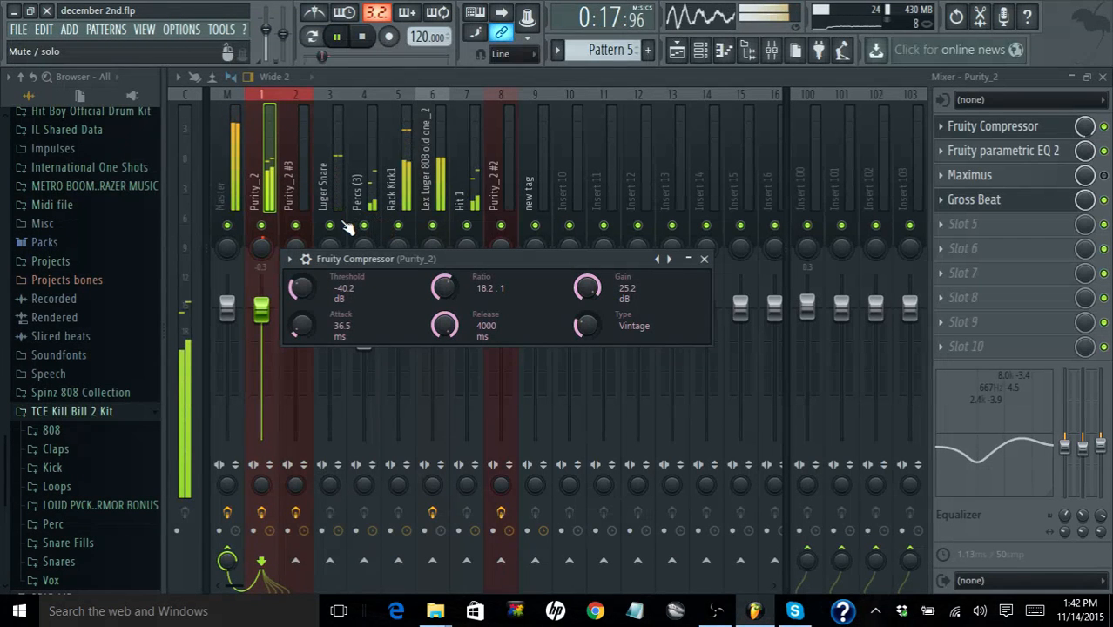
right_click(262, 227)
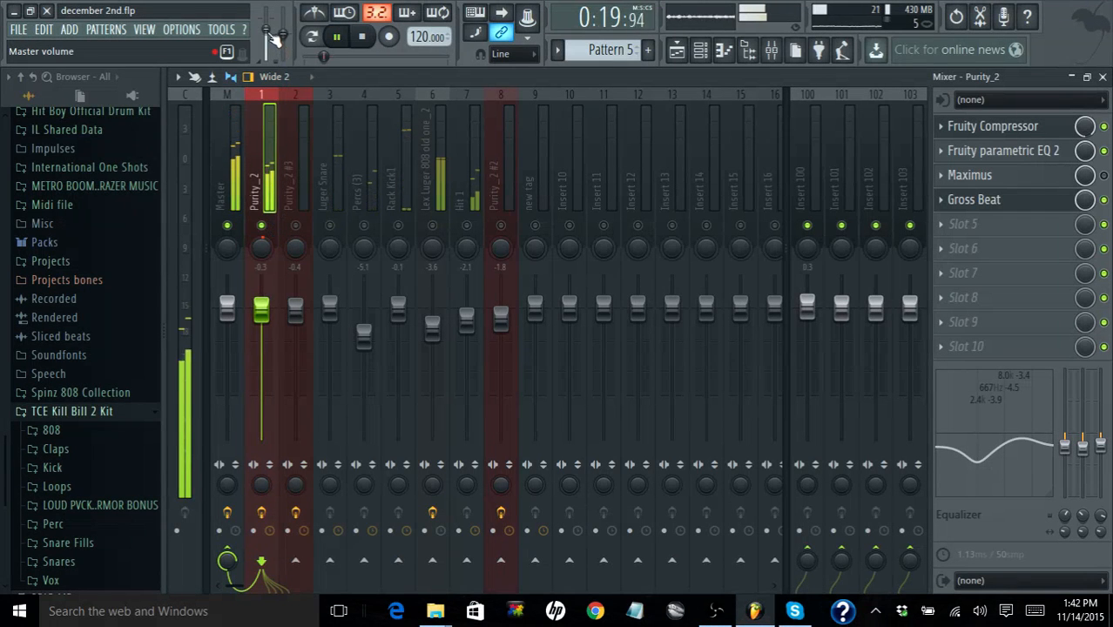
drag(266, 30, 282, 33)
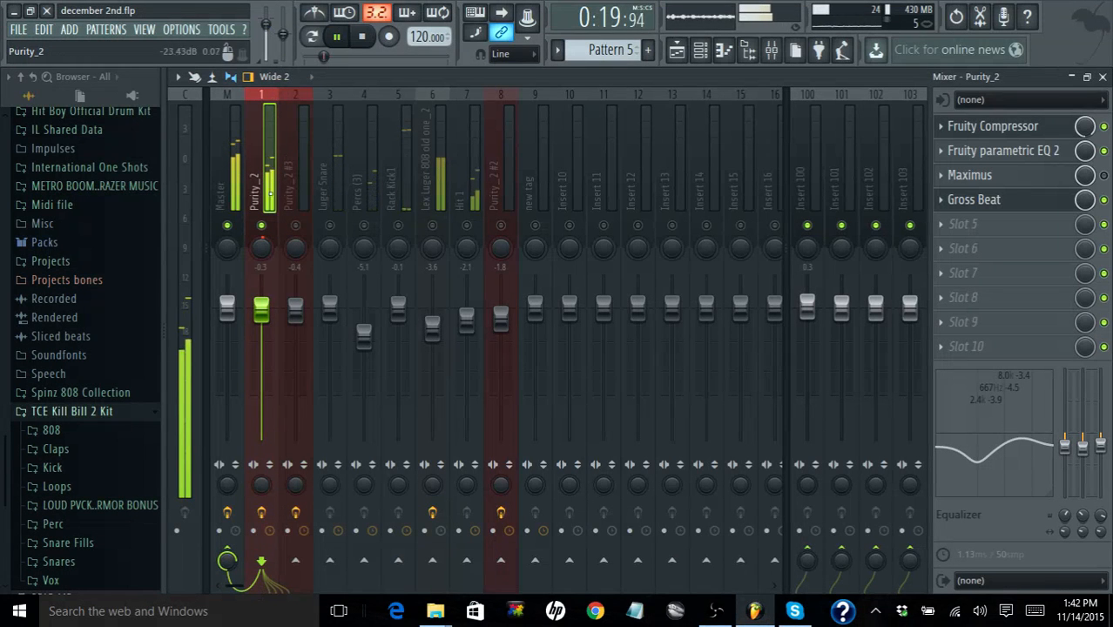
Reset the Purity_2 mixer fader to its default level and unmute the Luger Snare track
right_click(268, 307)
click(273, 308)
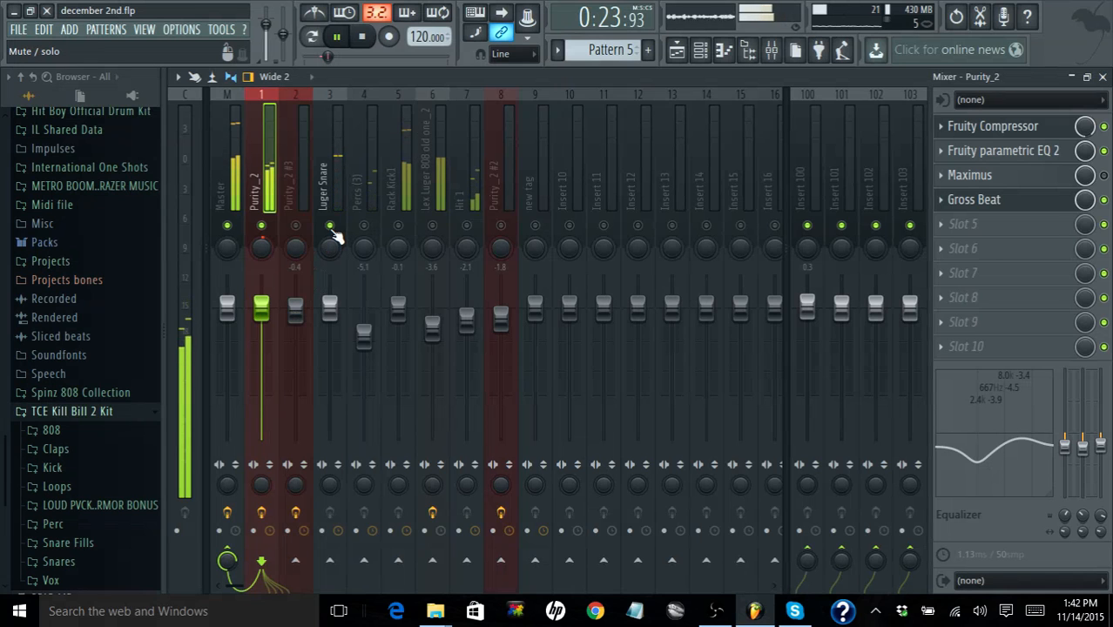
Close the mixer and reset the Luger Snare channel's volume in the channel rack
click(1103, 77)
click(608, 90)
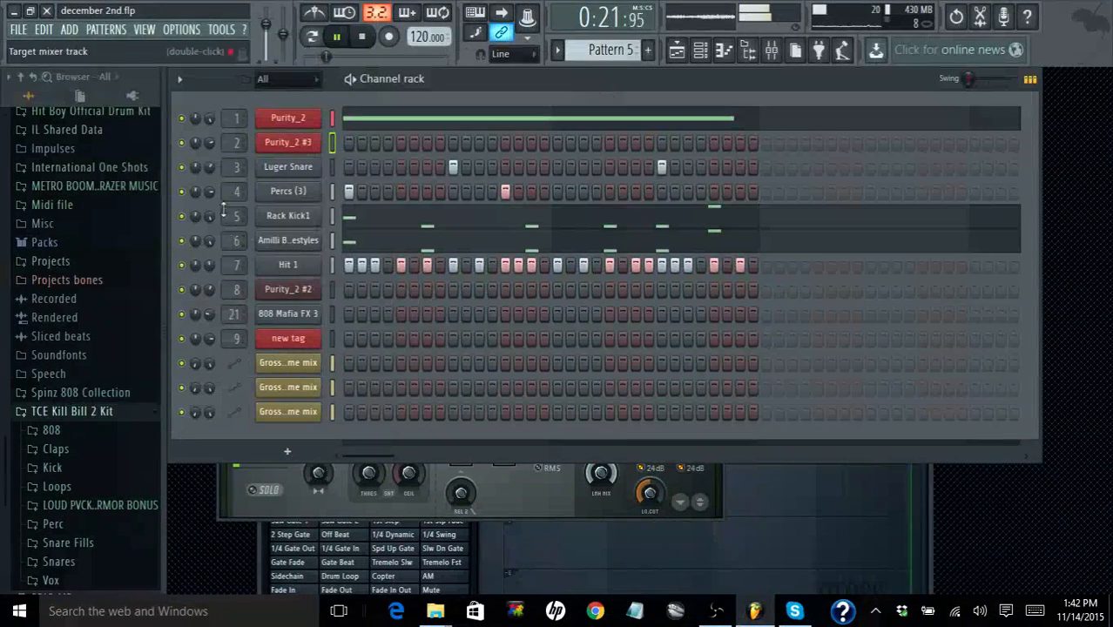
right_click(217, 178)
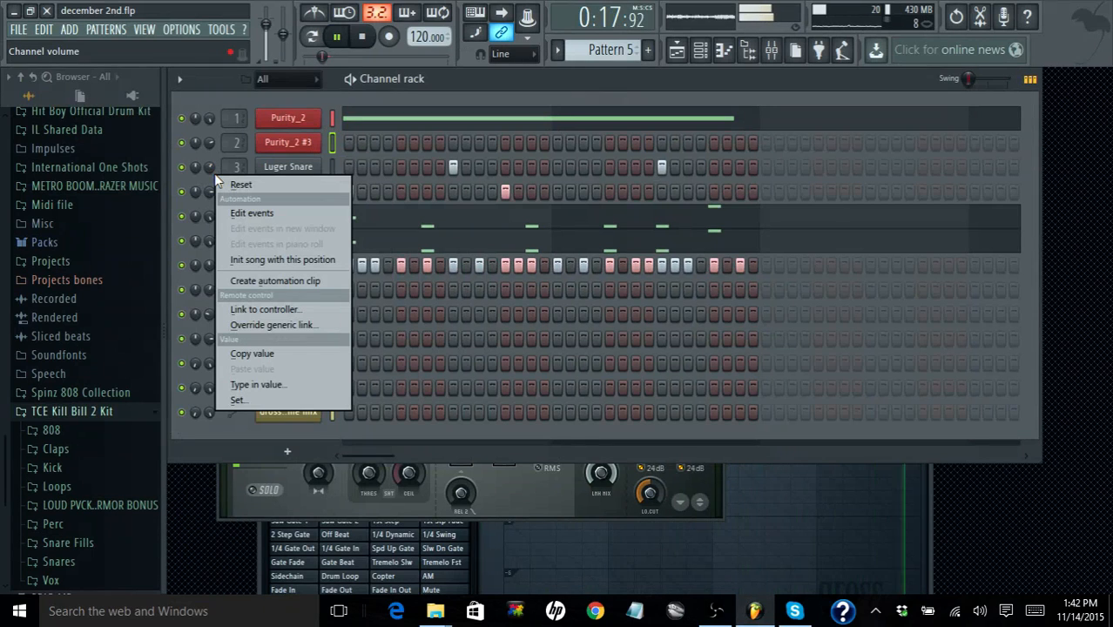
click(224, 181)
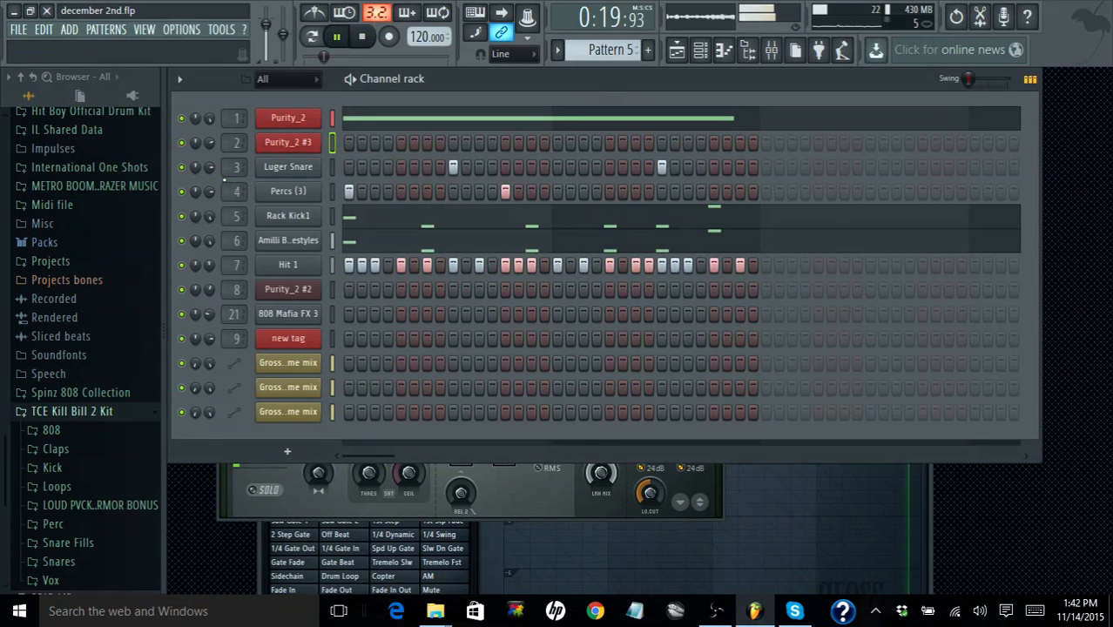
Check the Luger Snare channel's sample settings, close them, and return to the mixer to unmute Rack Kick1
click(315, 170)
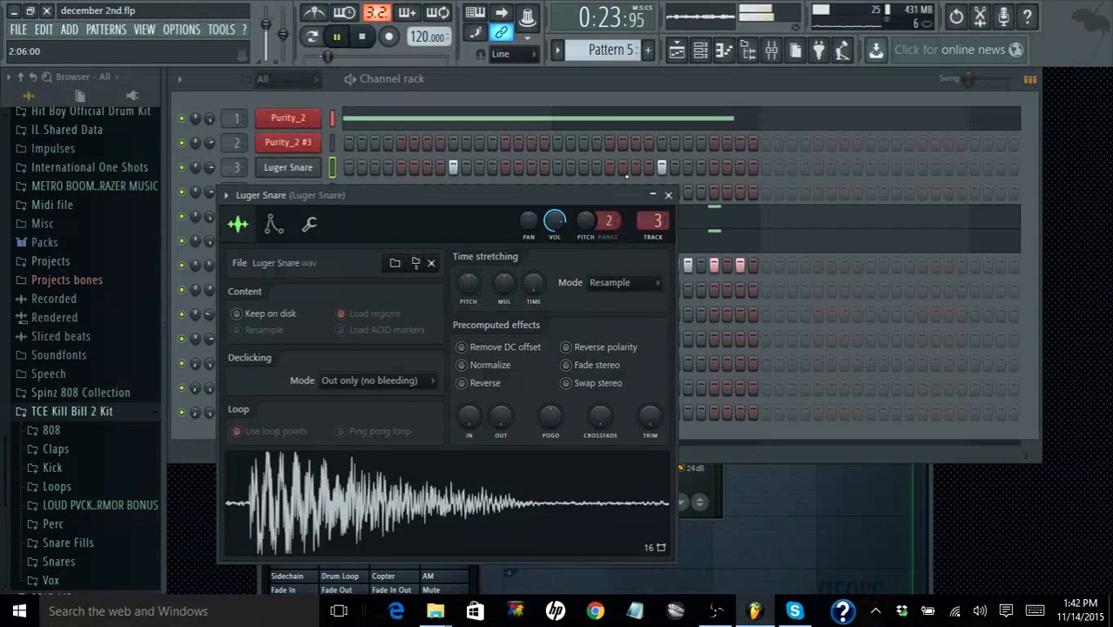
click(668, 195)
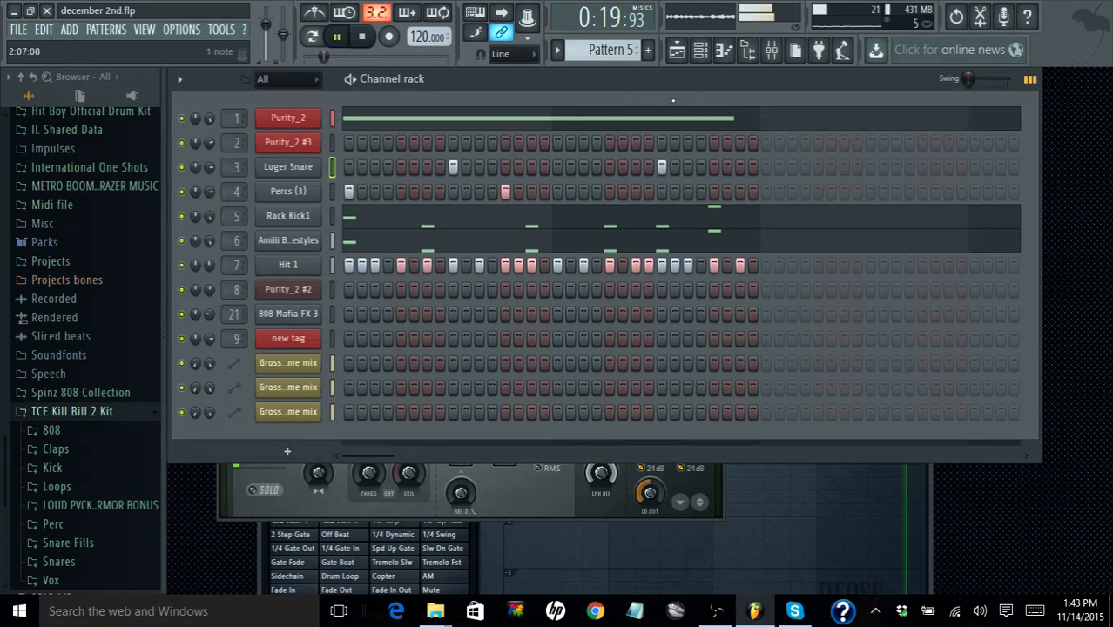
click(771, 50)
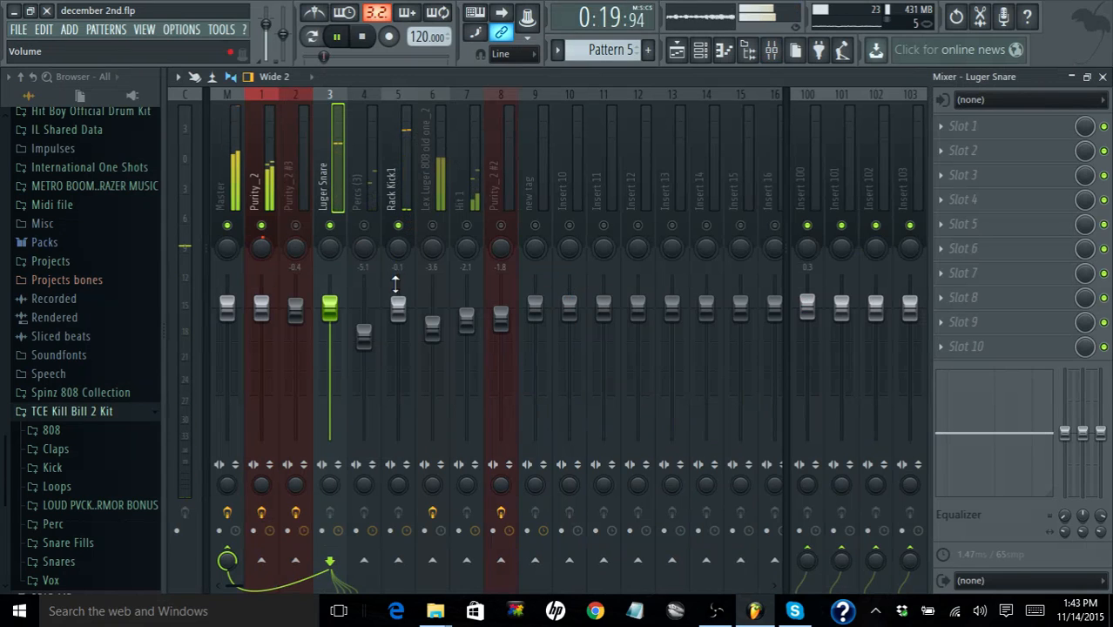
Reset the Rack Kick1 mixer fader to its default level and lower it to -3.9 dB
click(387, 196)
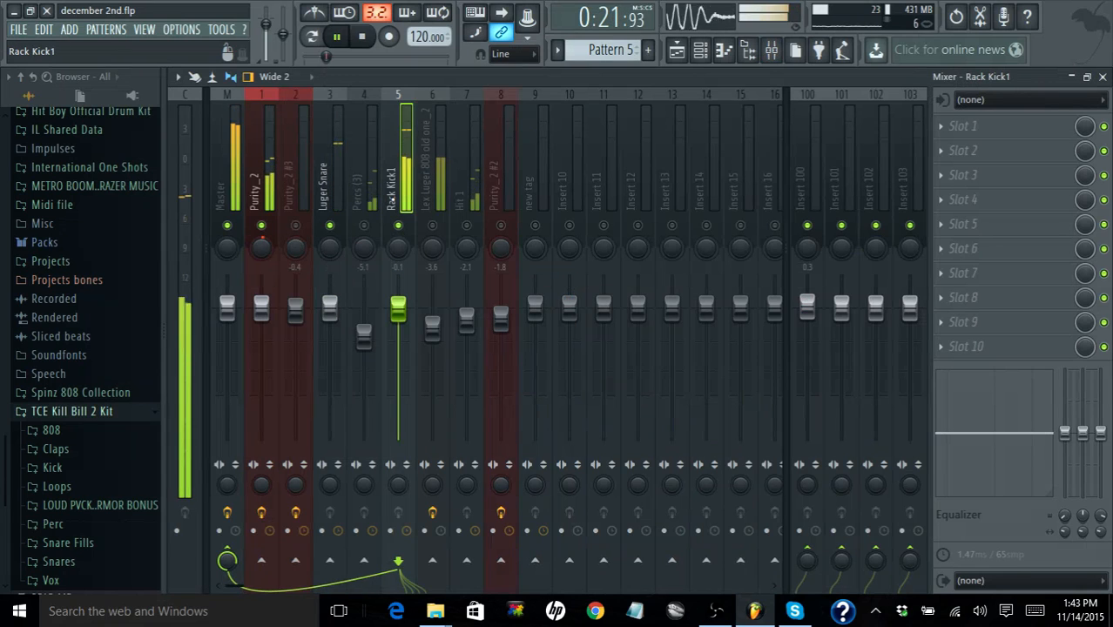
right_click(398, 307)
click(422, 315)
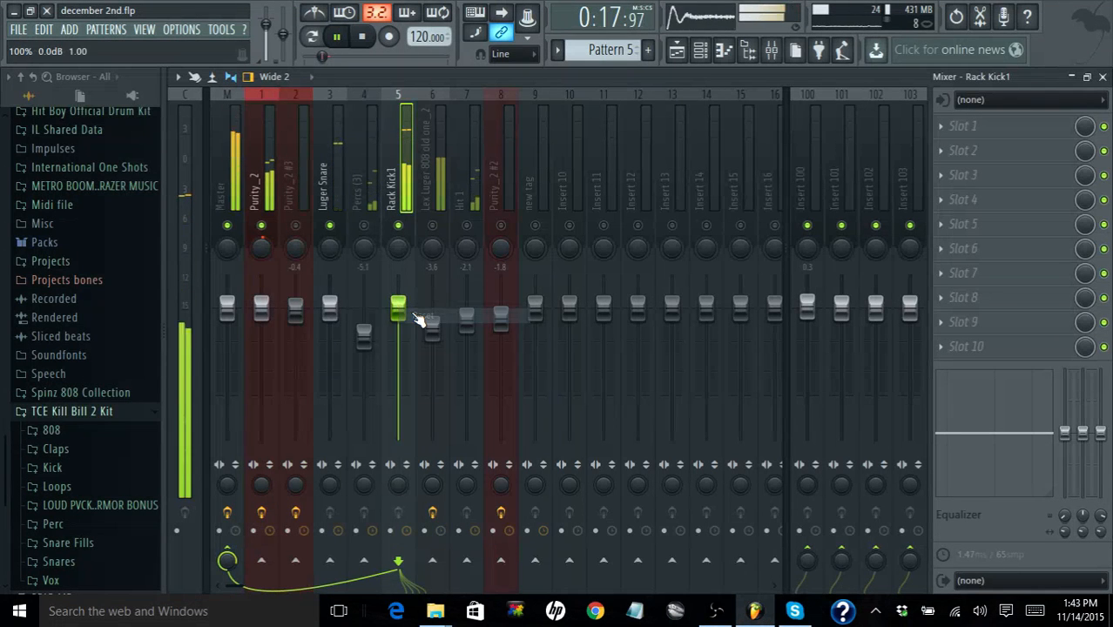
drag(398, 308, 399, 310)
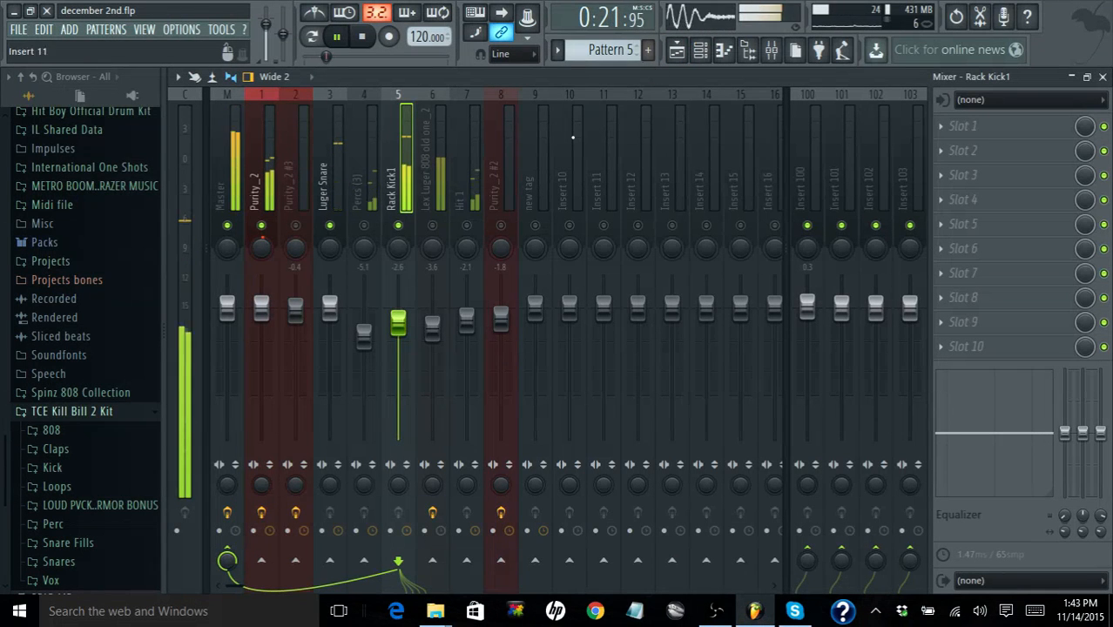
drag(398, 323, 398, 330)
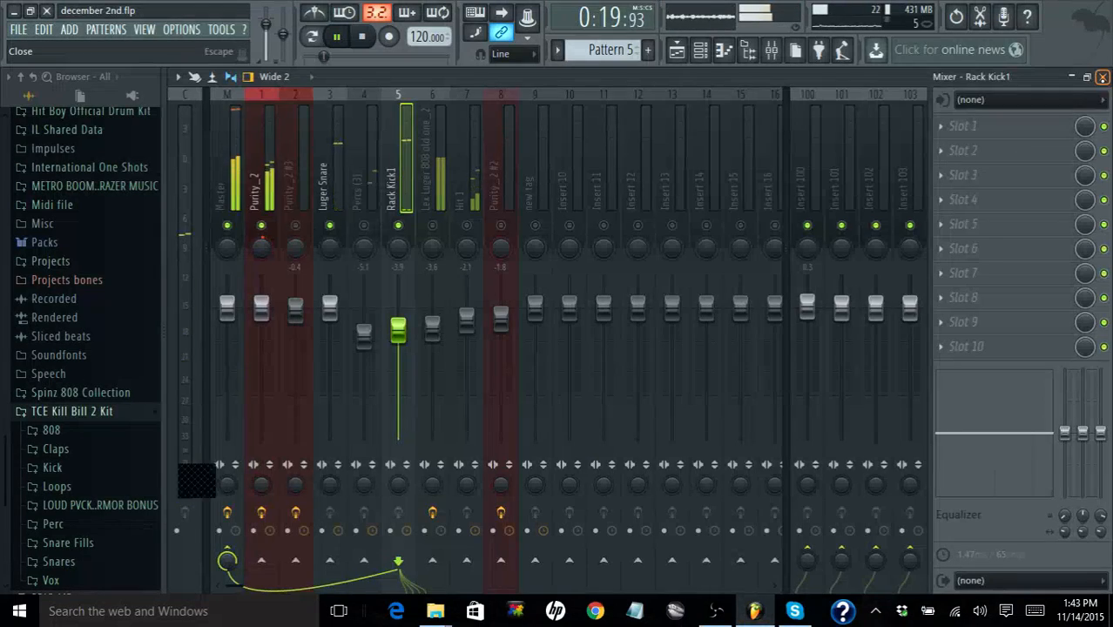
Close the mixer and enable Cut itself on the Rack Kick1, Luger Snare, Percs (3) and Hit 1 channels
click(1103, 76)
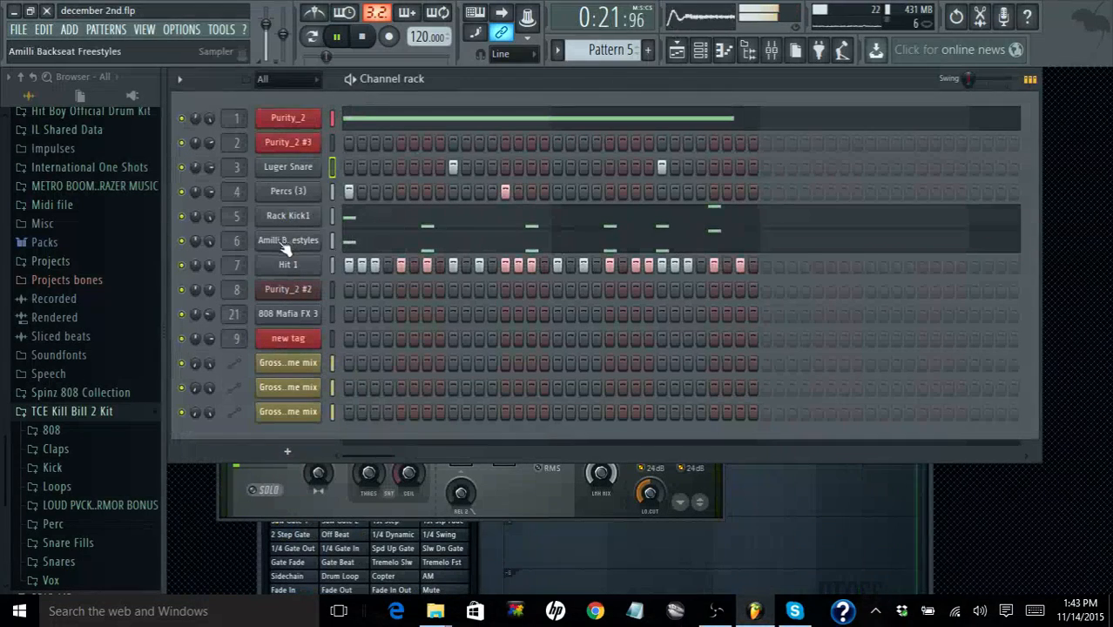
right_click(316, 216)
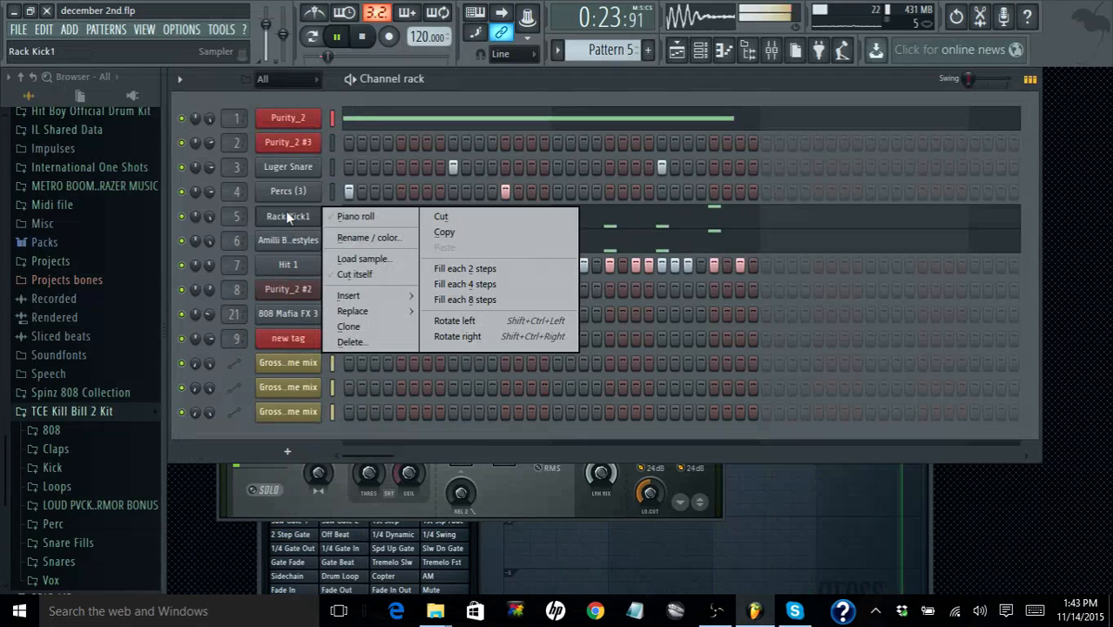
click(340, 275)
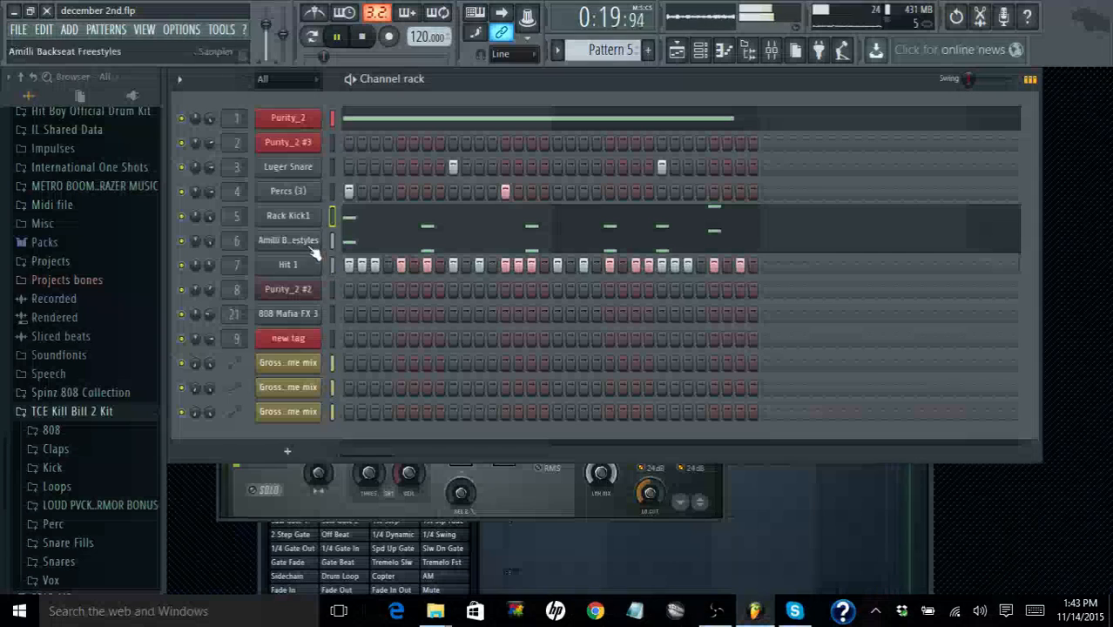
right_click(295, 175)
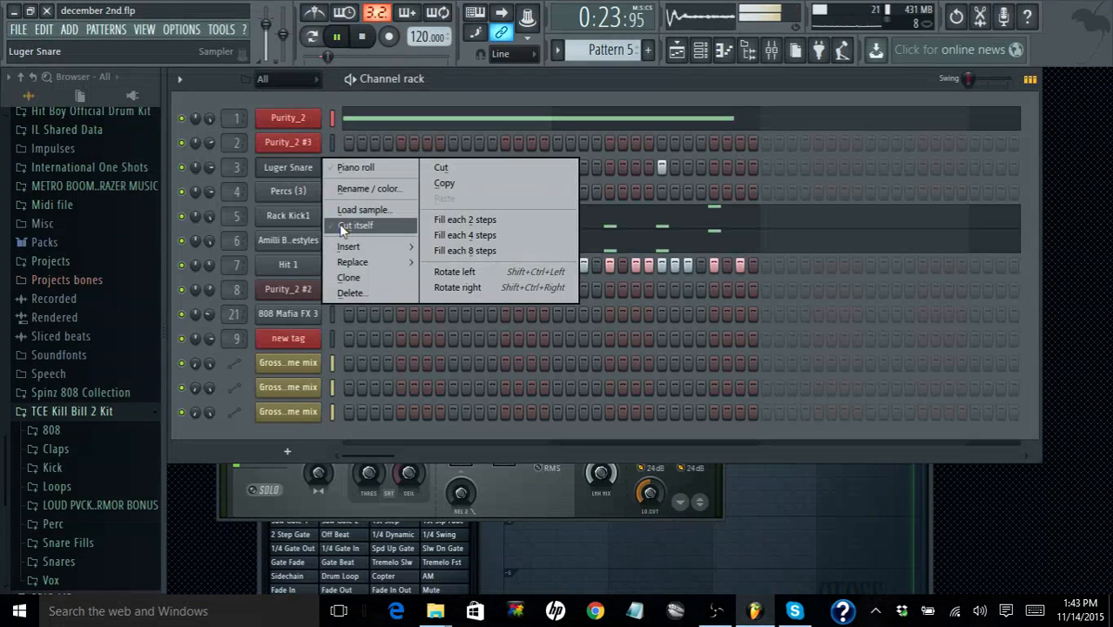
click(339, 224)
right_click(298, 191)
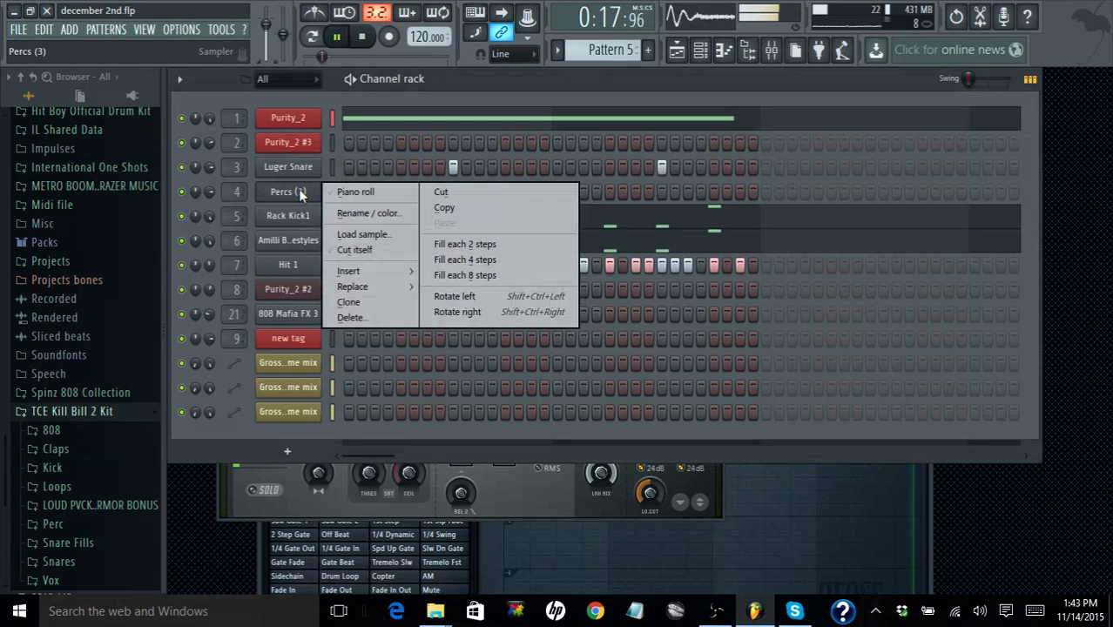
click(340, 249)
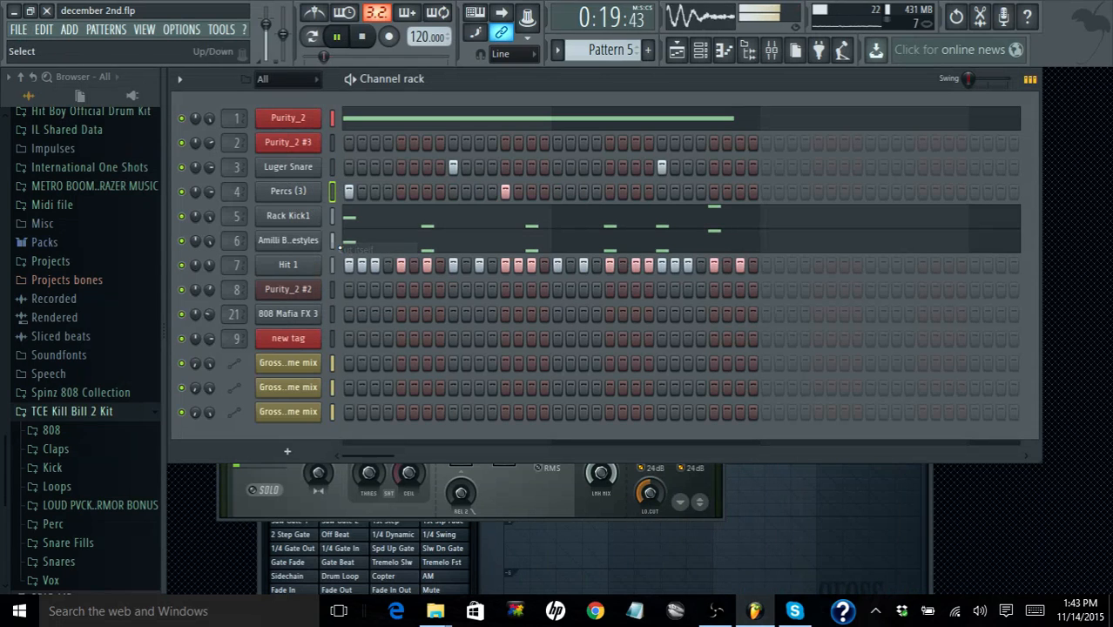
right_click(286, 265)
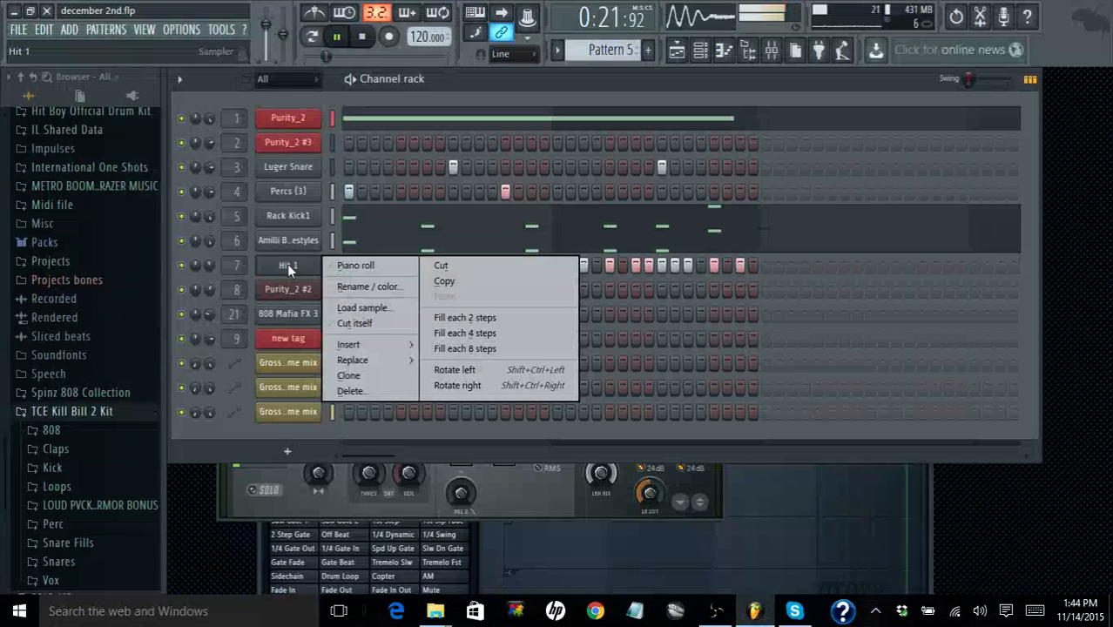
click(342, 323)
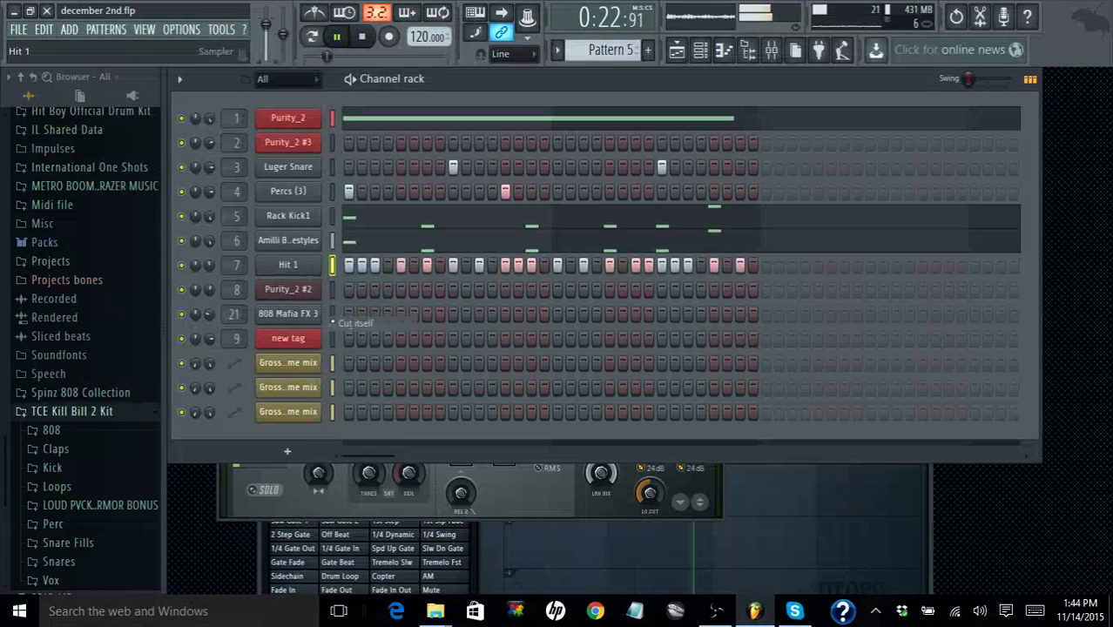
Check the Cut itself setting on the Rack Kick1, Percs (3) and Luger Snare channels and restart playback
right_click(299, 224)
right_click(302, 188)
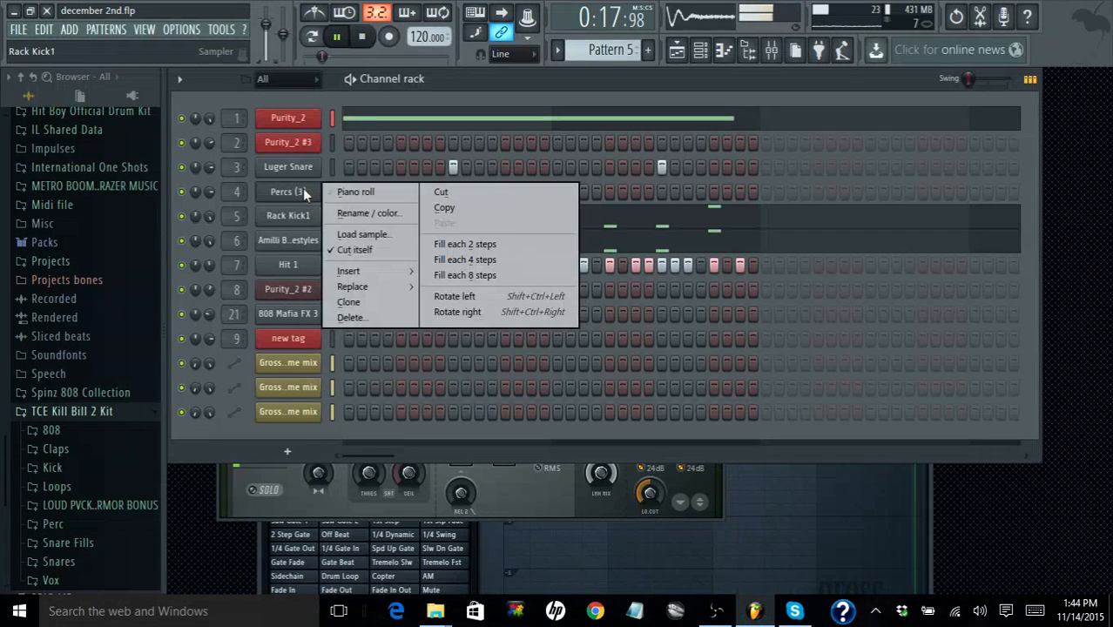
right_click(290, 163)
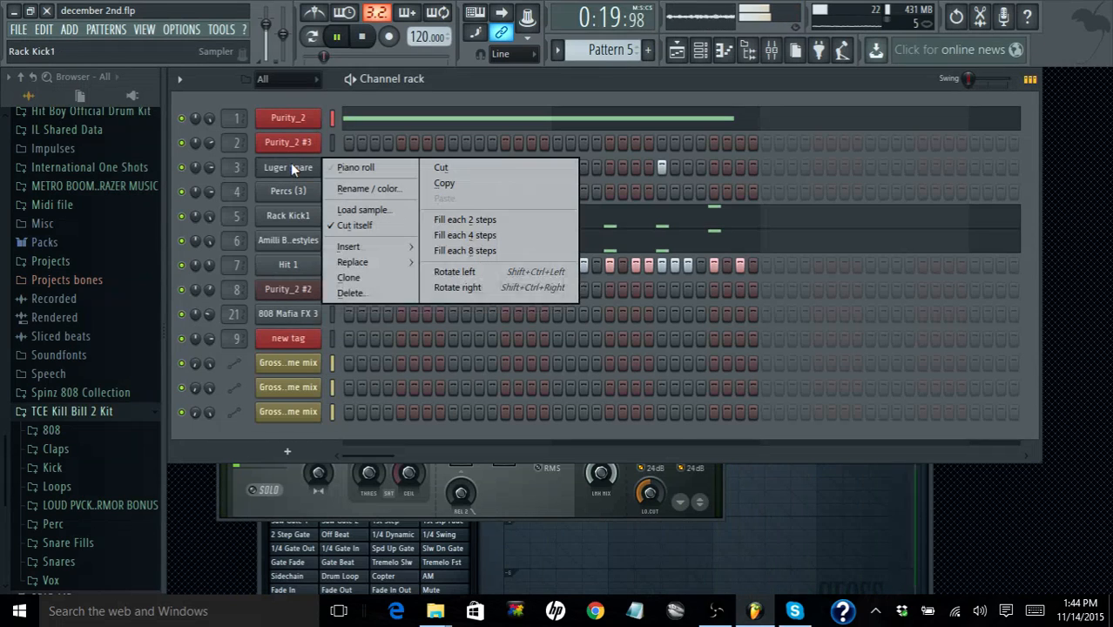
click(448, 90)
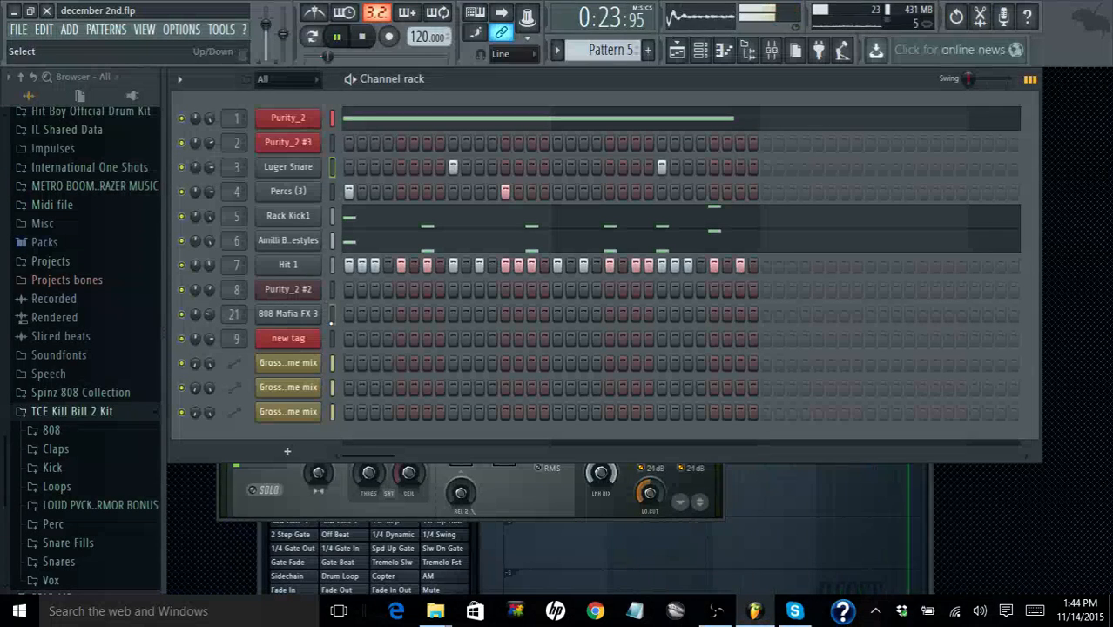
click(312, 322)
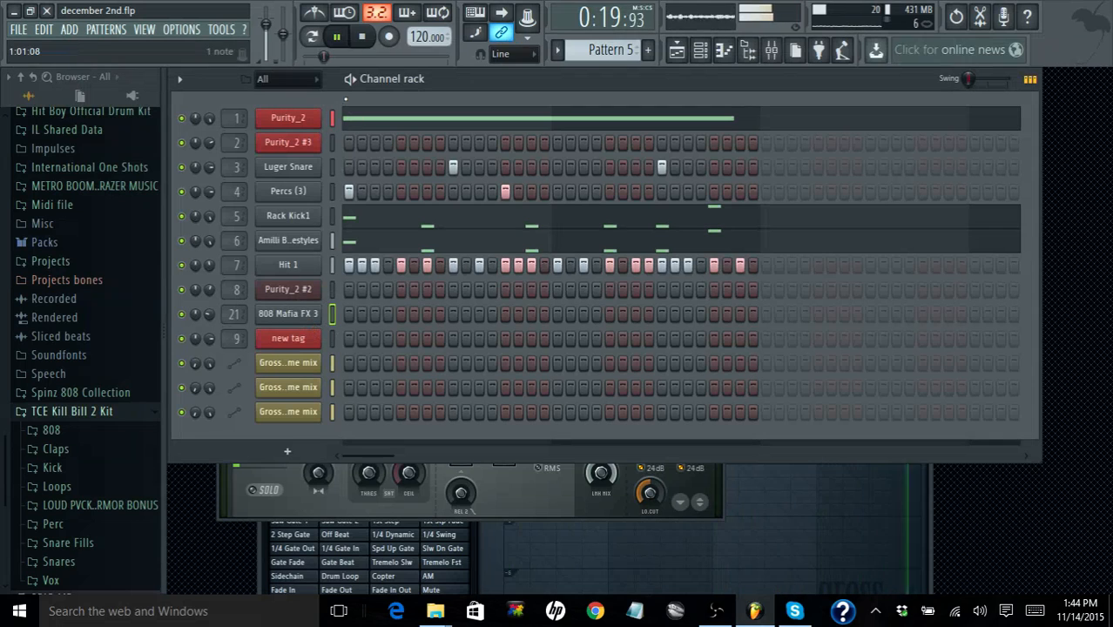
click(369, 51)
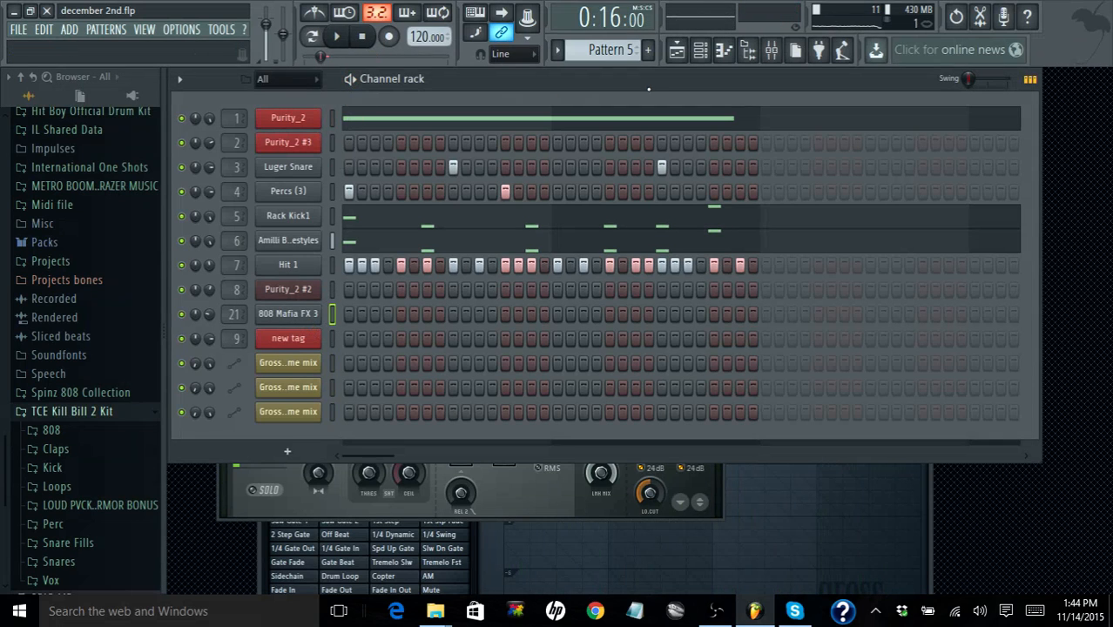
click(340, 39)
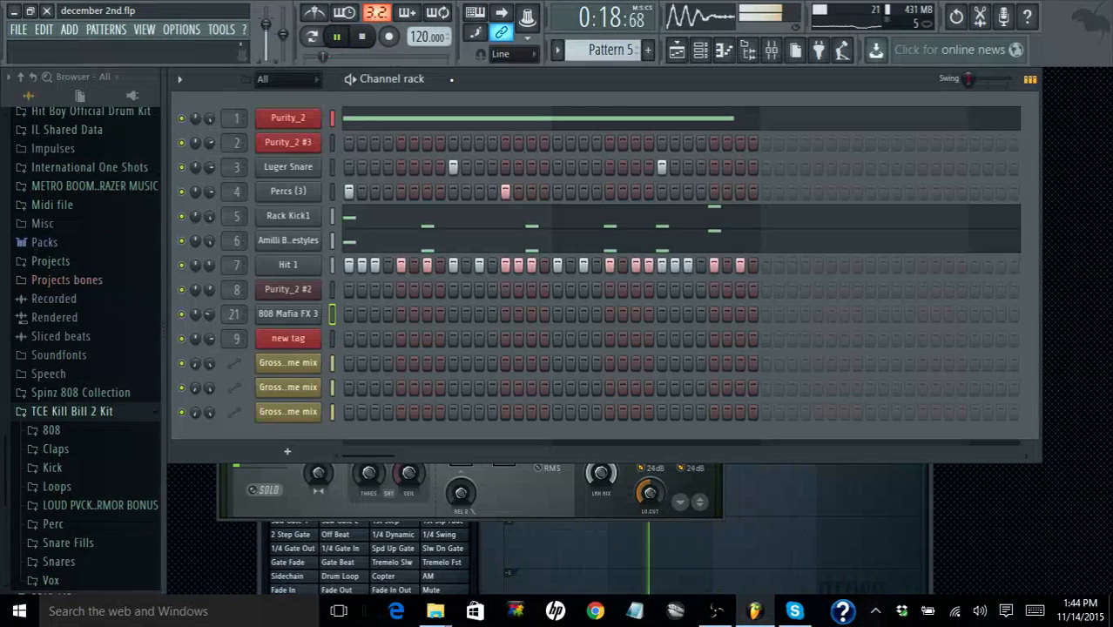
Reopen the mixer, stop playback, and reset all three EQ band levels of the Purity_2 track
click(771, 49)
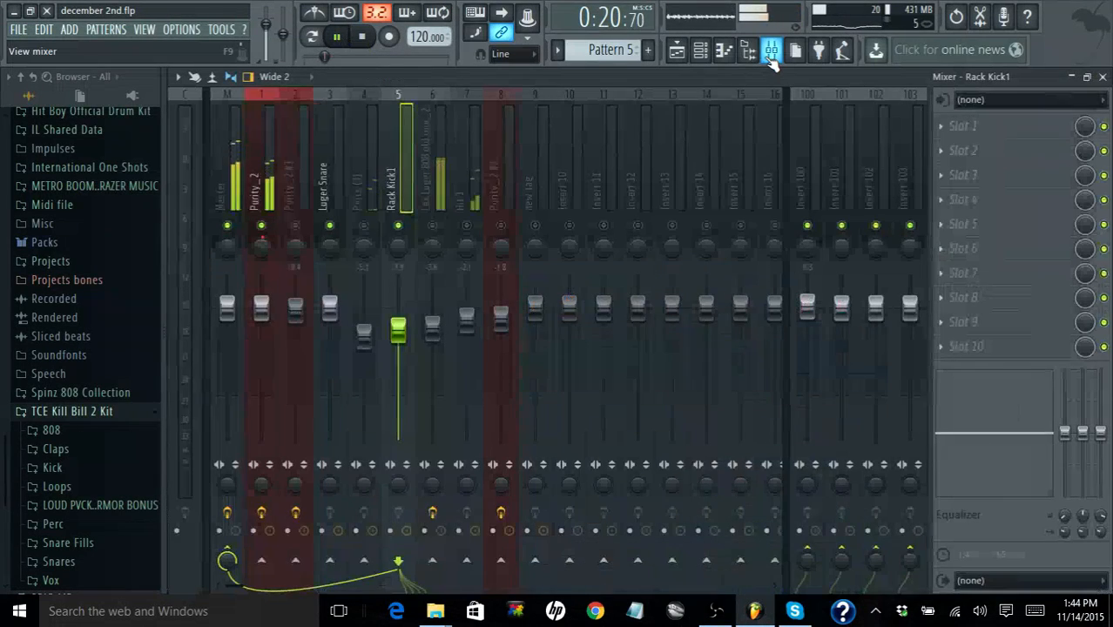
click(262, 159)
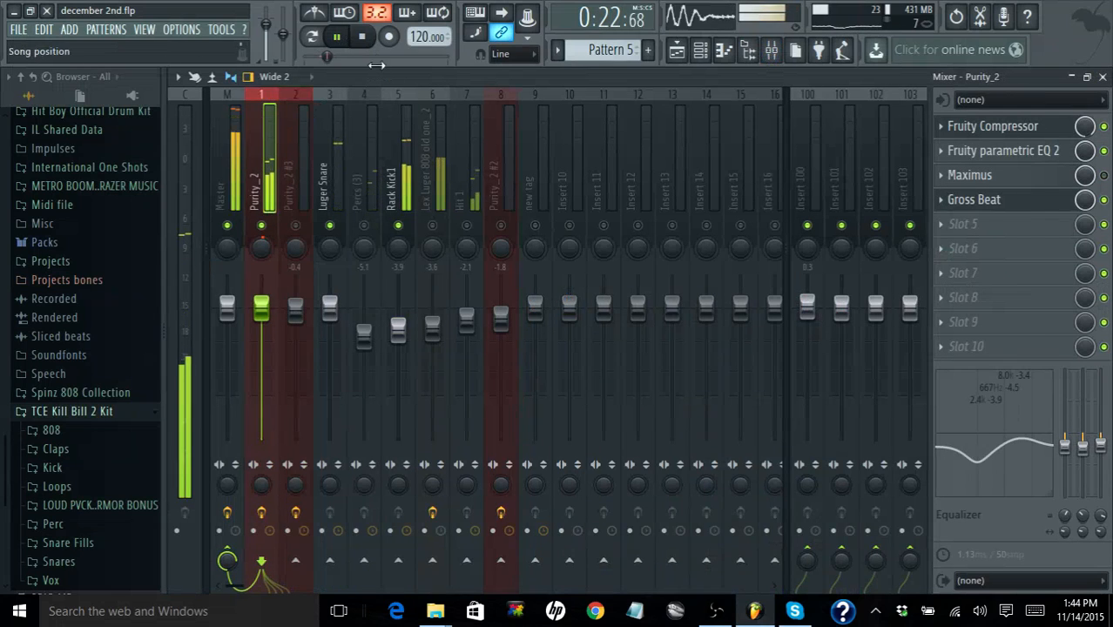
key(space)
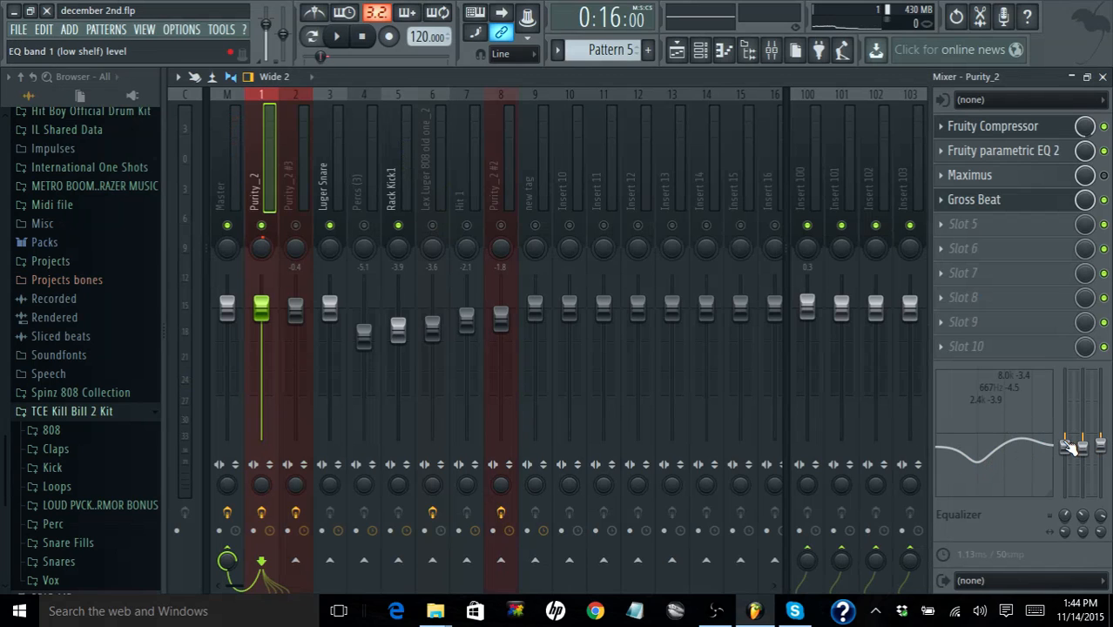
right_click(1067, 444)
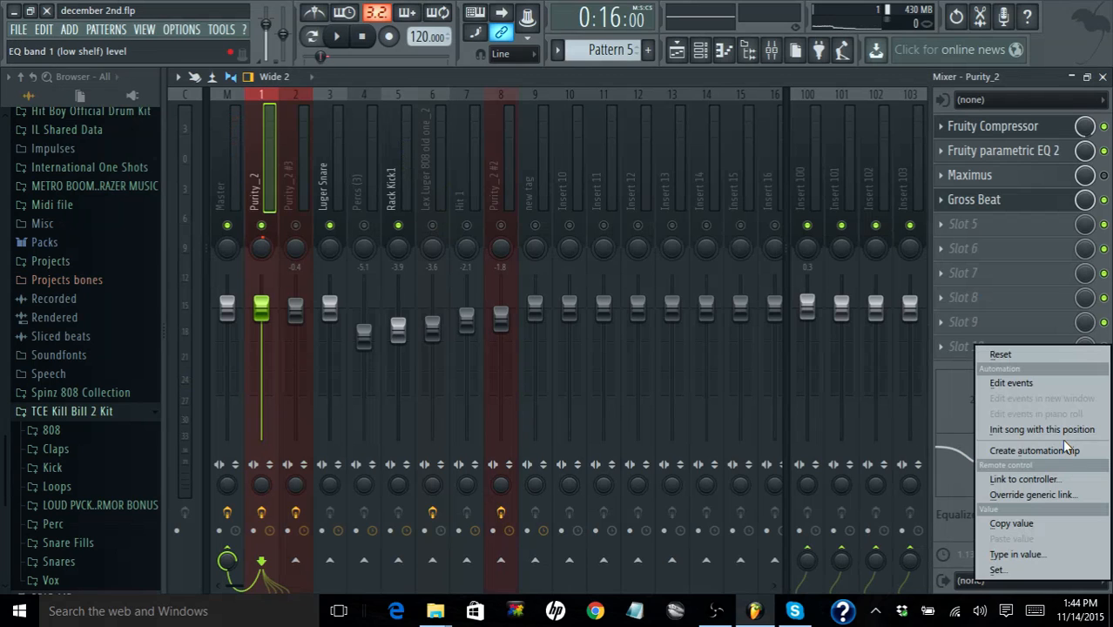
click(1048, 356)
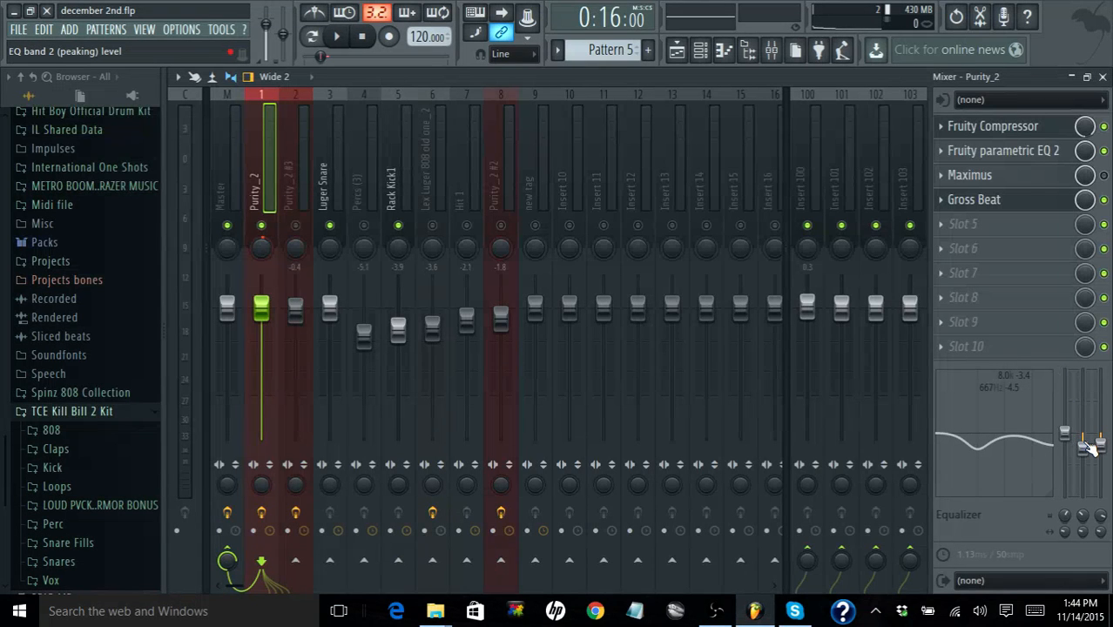
right_click(1089, 447)
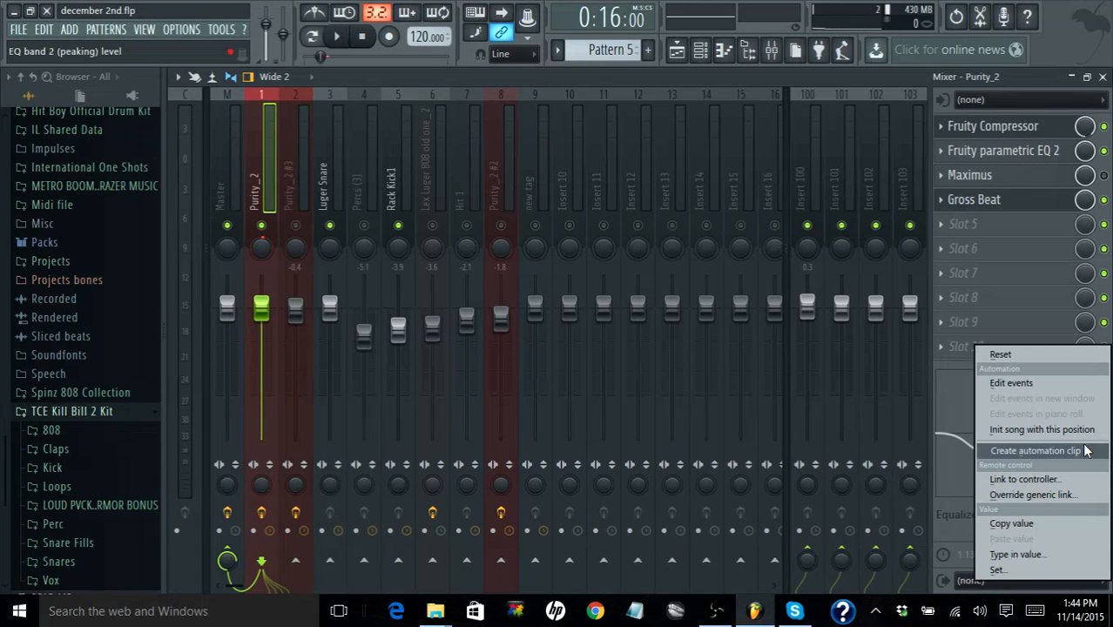
click(1053, 354)
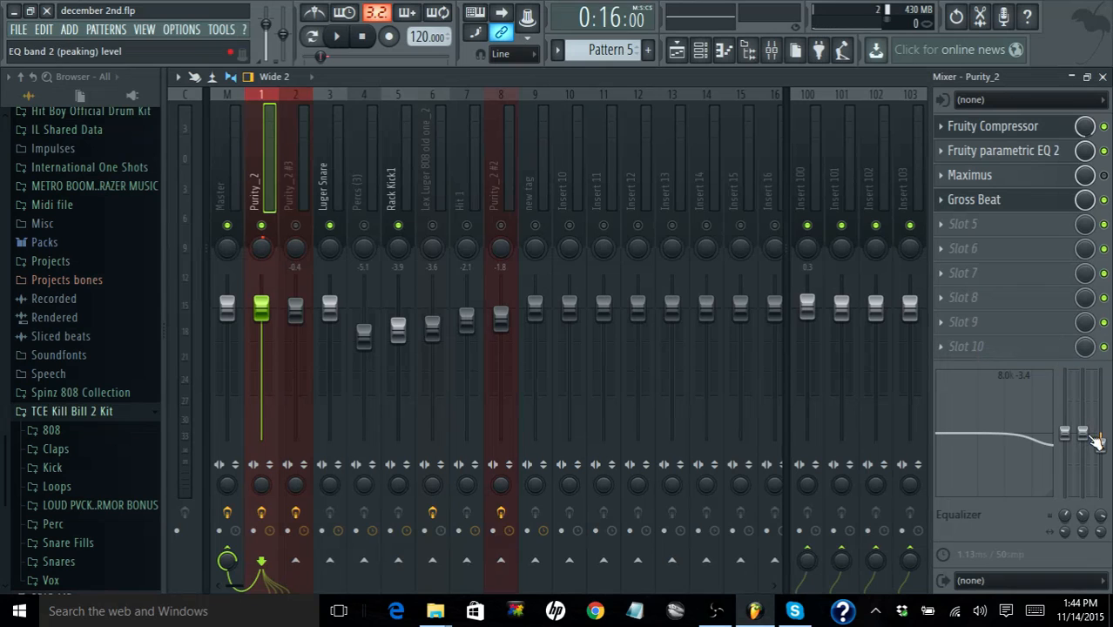
right_click(1101, 446)
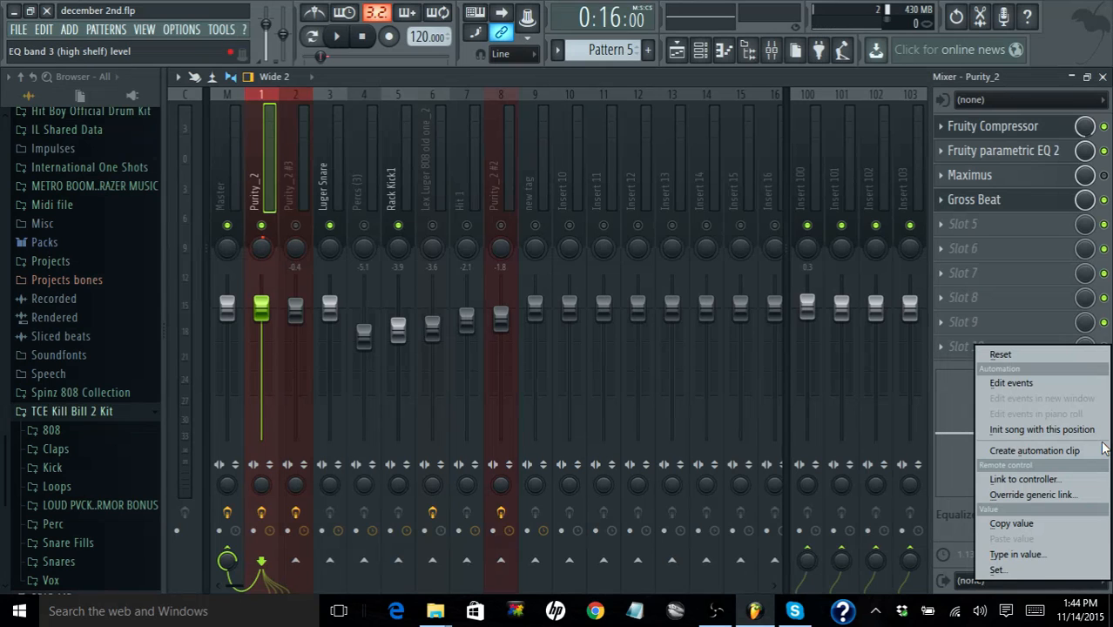
click(1080, 354)
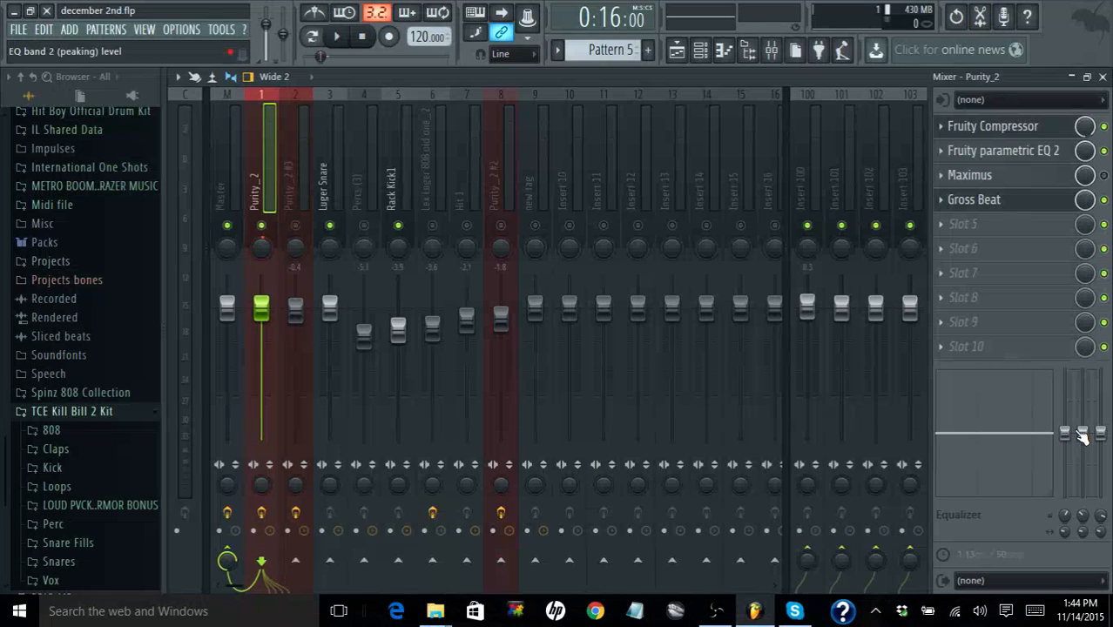
Try boosting the Purity_2 track's EQ band 2 by 8.1 dB at 2013 Hz, and reset the band's level
drag(1083, 432, 1083, 402)
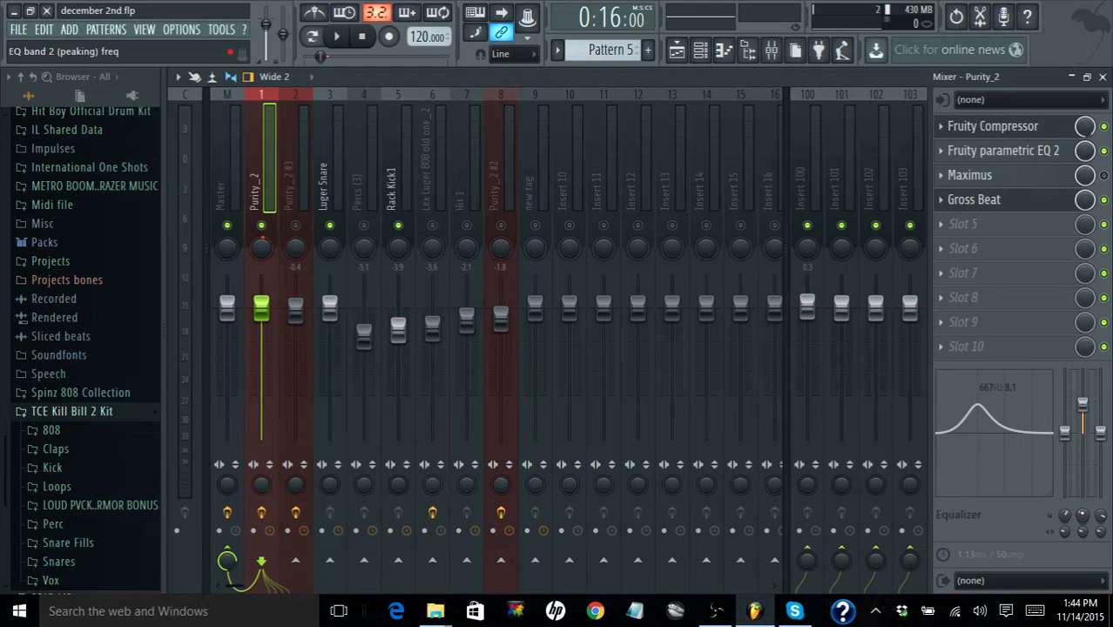
drag(1083, 516, 1083, 488)
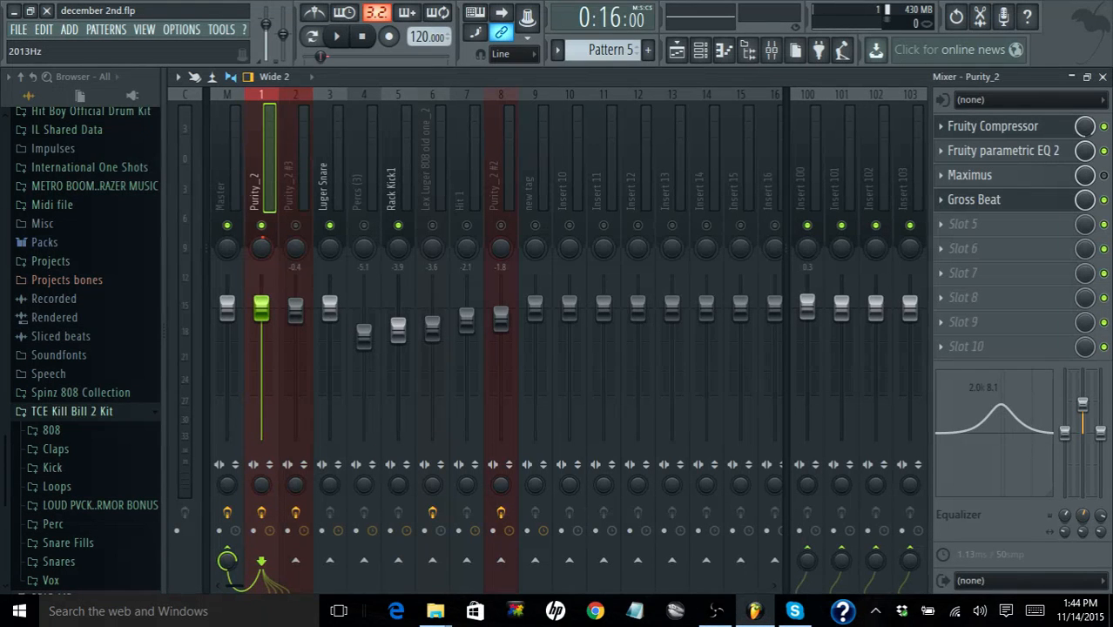
right_click(1082, 413)
click(1066, 348)
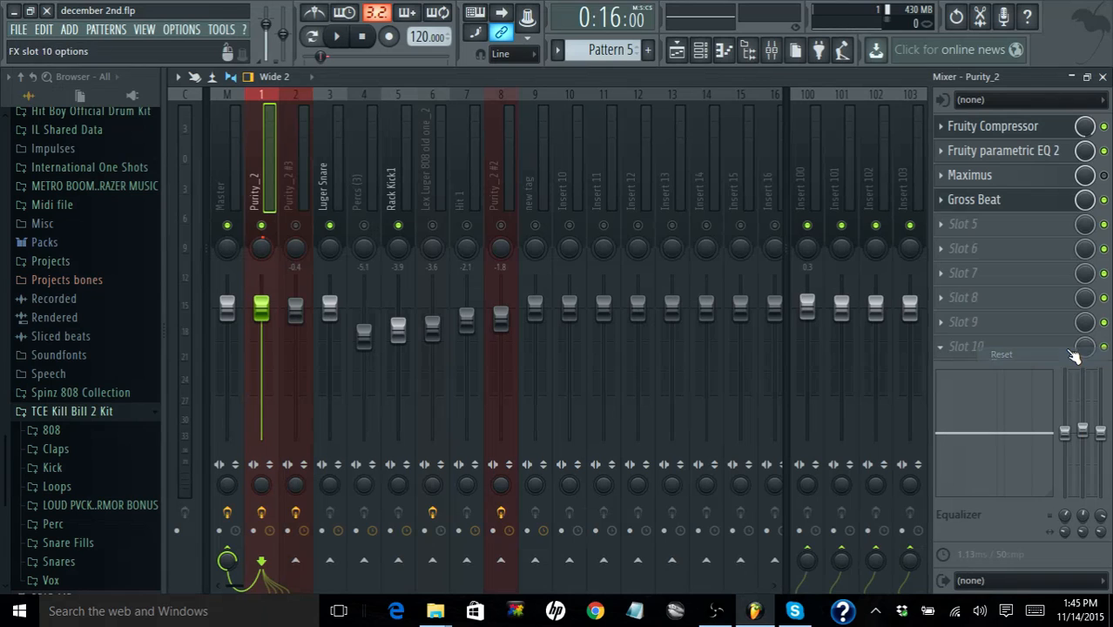
Play the selected bars and lower the Purity_2 mixer fader to -4.1 dB
click(339, 39)
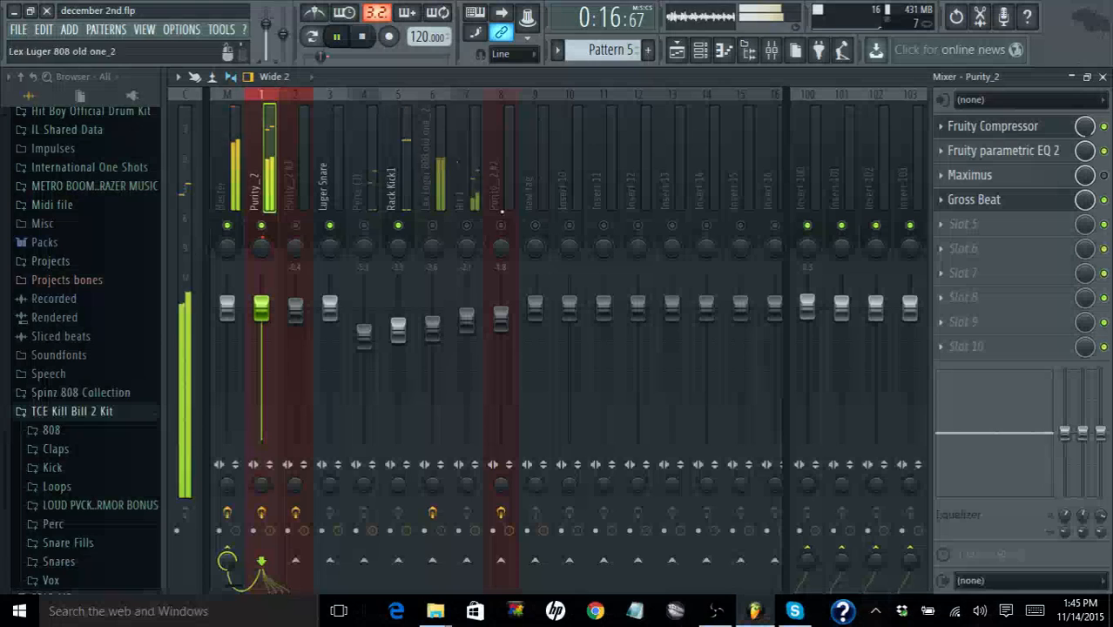
drag(261, 308, 261, 330)
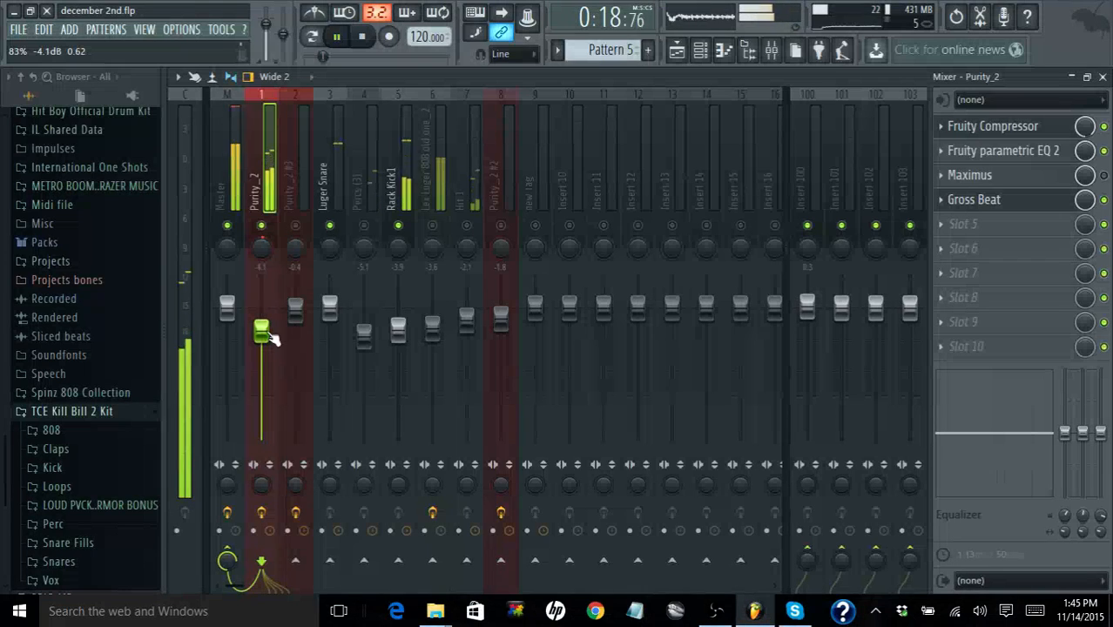
Boost the Purity_2 track's EQ band 2 by about 7.1 dB and move its frequency to about 7.9 kHz
drag(1086, 433, 1083, 424)
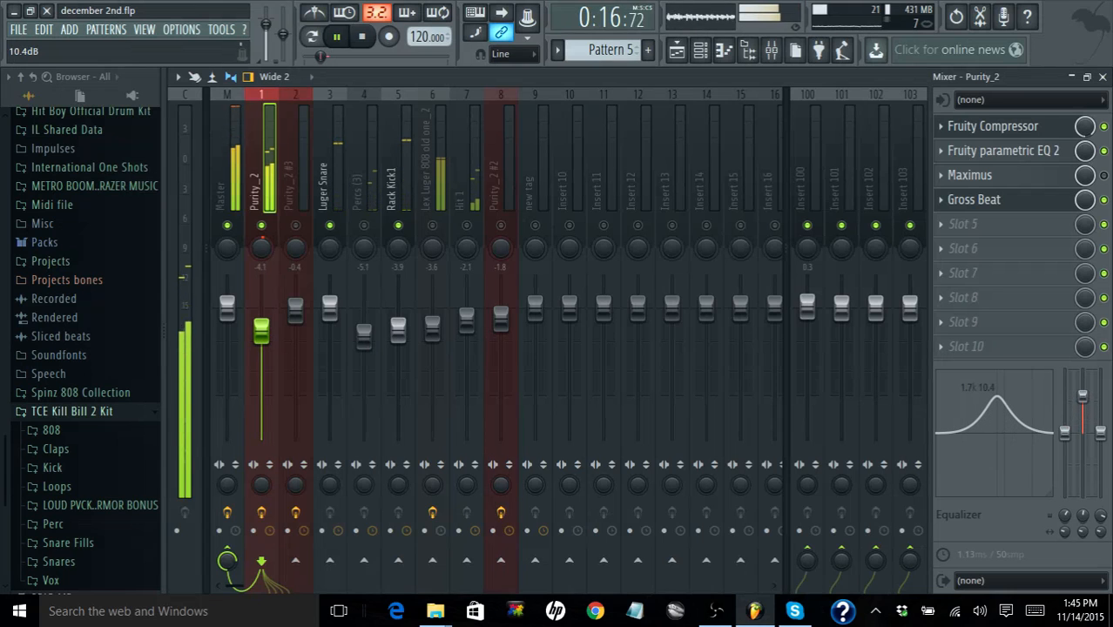
drag(1083, 392, 1084, 402)
mouse_move(1083, 516)
mouse_down()
mouse_move(1083, 475)
mouse_move(1083, 521)
mouse_move(1083, 505)
mouse_up()
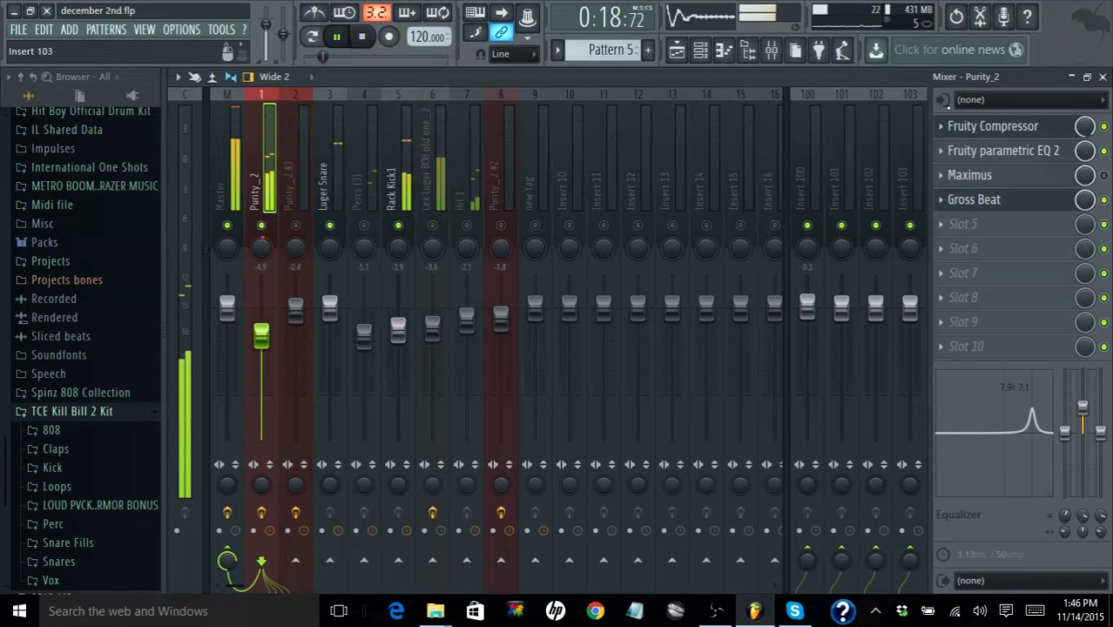
Reset the Fruity Compressor's mix level on the Purity_2 track and lower the track's fader to -6.0 dB
right_click(1084, 127)
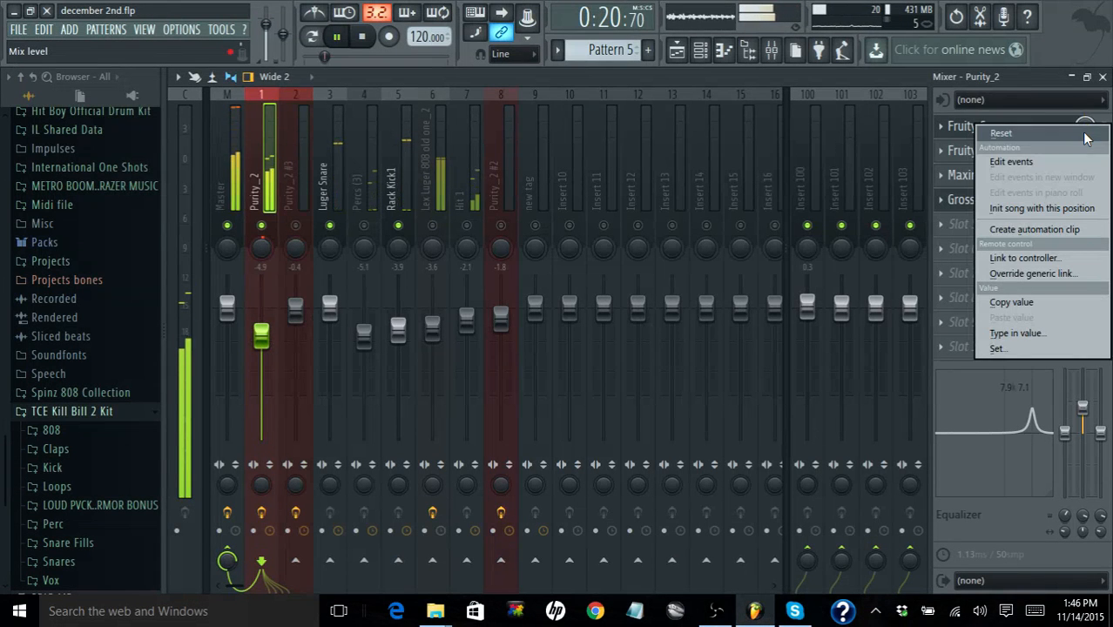
click(1000, 129)
drag(271, 339, 271, 341)
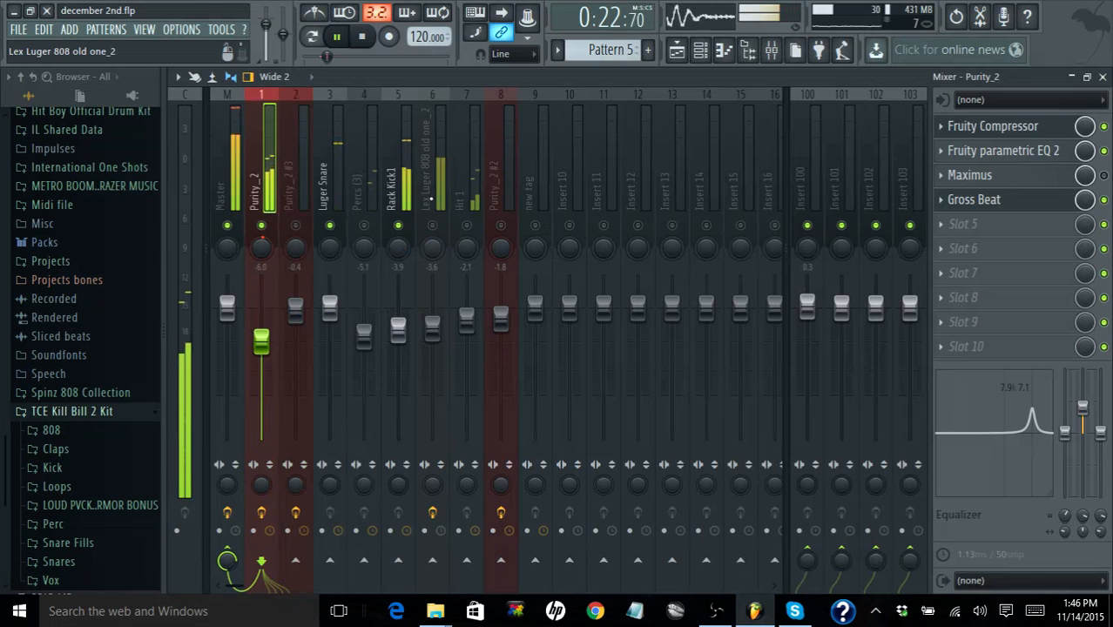
Select the Lex Luger 808 old one_2 track, mute Purity_2, and unmute the 808 track
click(427, 192)
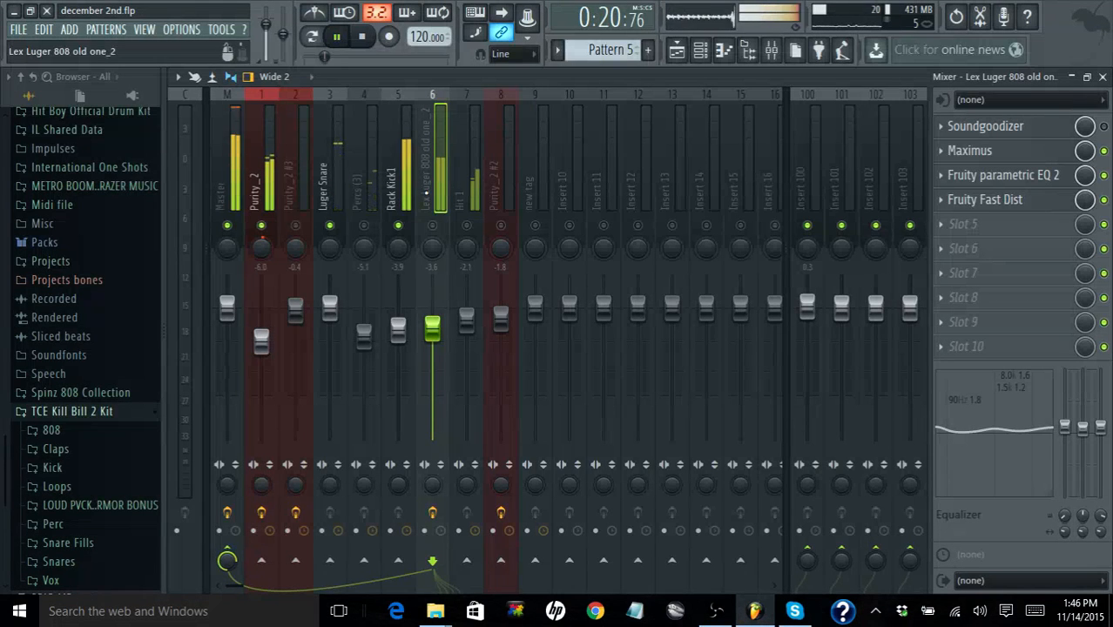
click(261, 226)
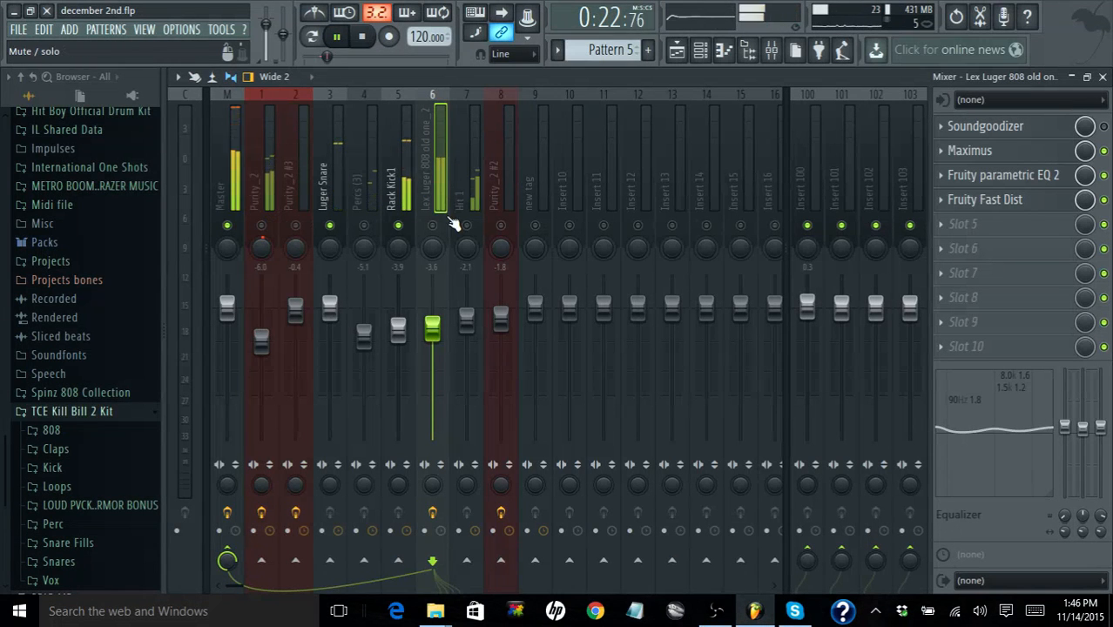
click(434, 226)
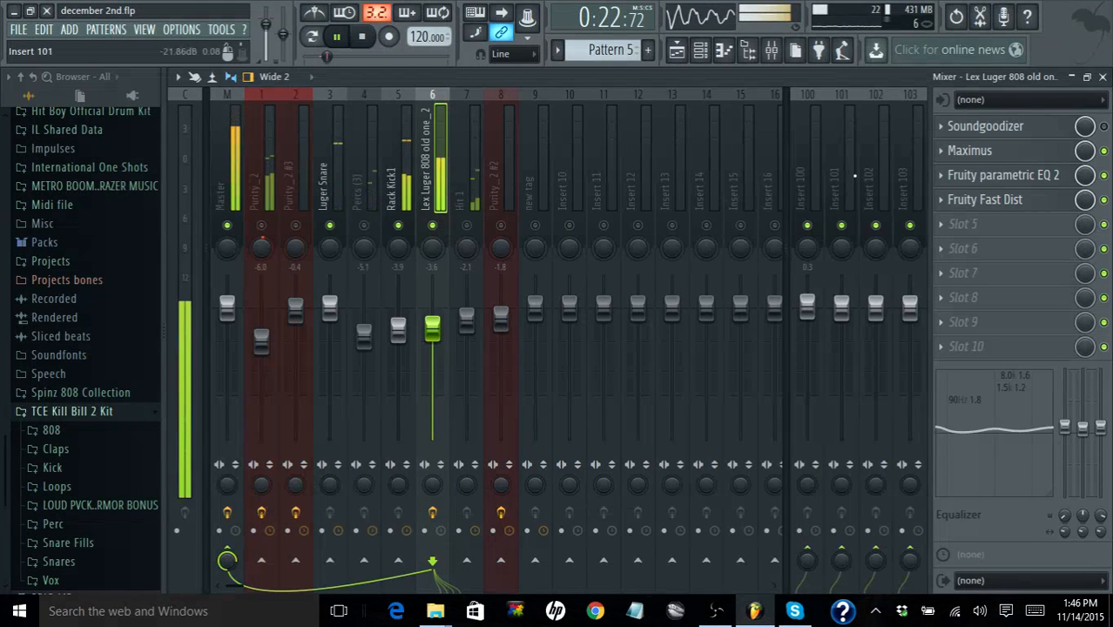
Inspect the mid, high and master bands of Maximus on the 808 track, and check Maximus on the Master track
click(1004, 152)
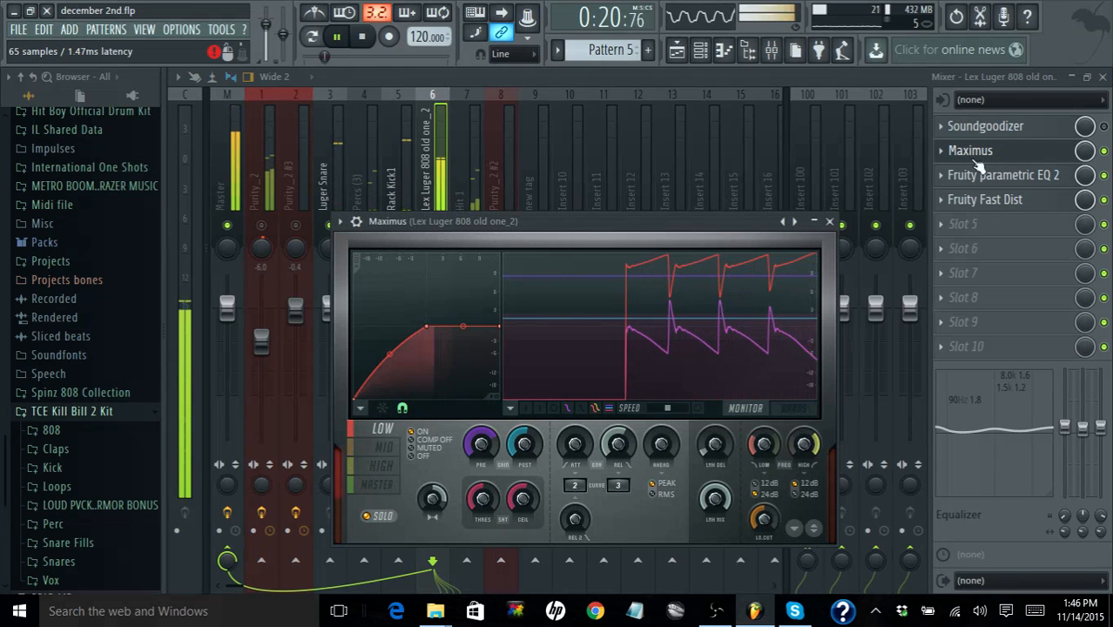
click(383, 447)
click(384, 466)
click(375, 485)
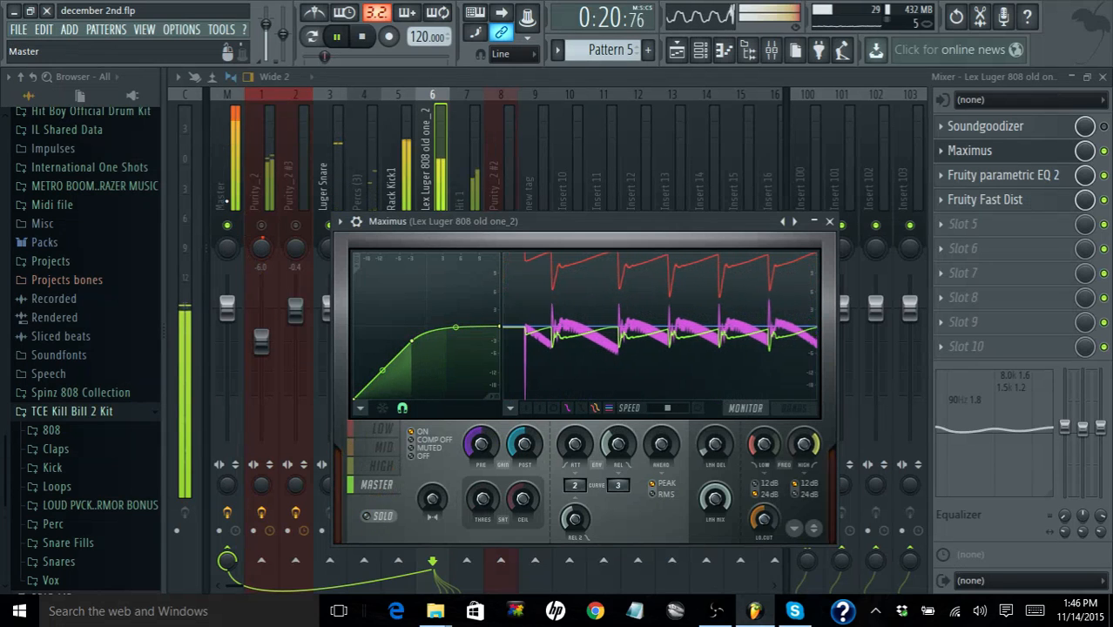
click(225, 181)
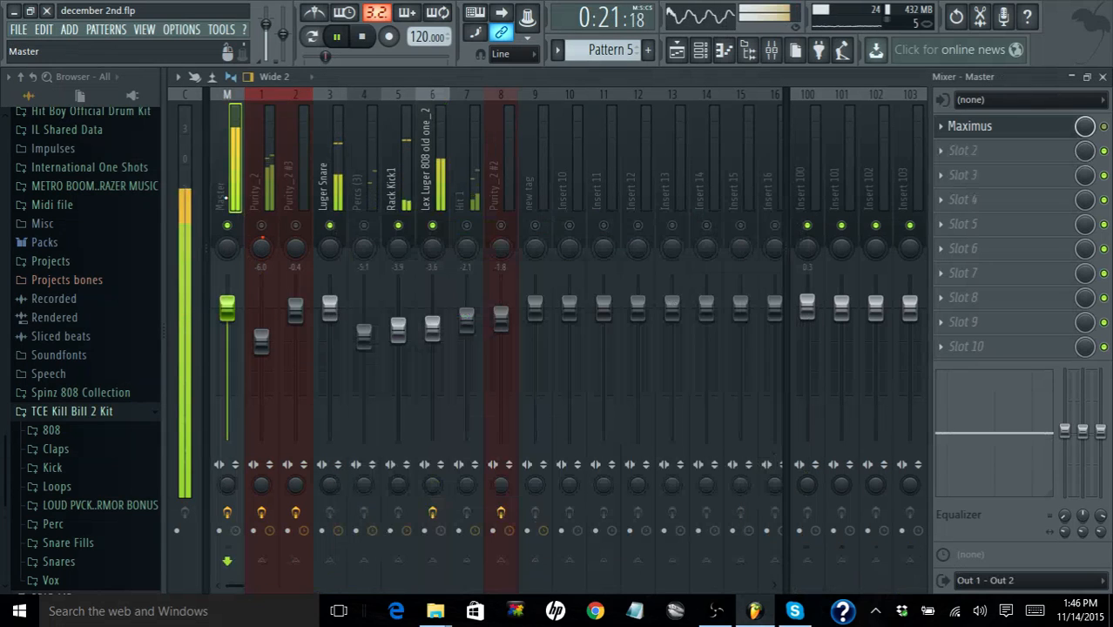
click(1037, 133)
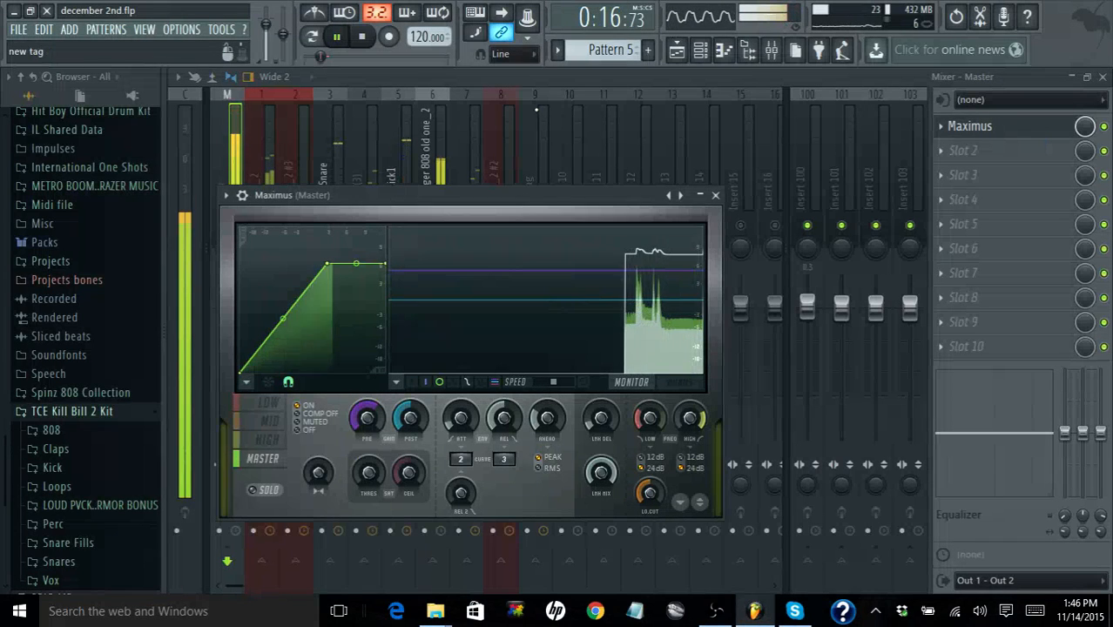
Lower the Lex Luger 808 old one_2 track's fader to -4.0 dB and unmute the Hit 1 track
click(433, 138)
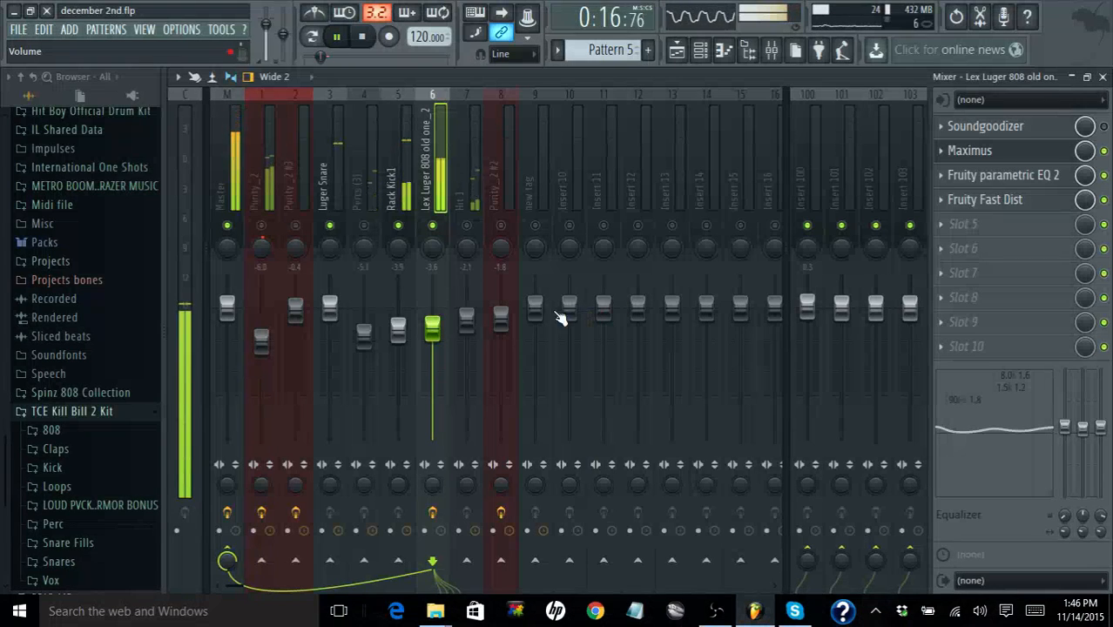
drag(437, 333, 435, 337)
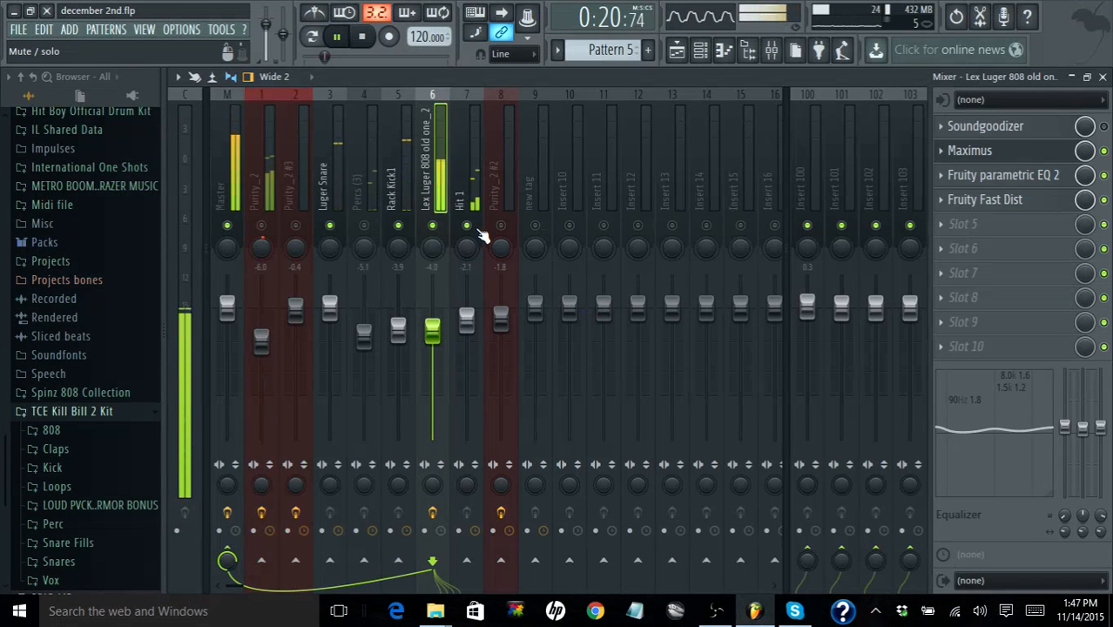
Pan the Hit 1 track to the left and reset its fader to 0.0 dB
drag(469, 247, 469, 297)
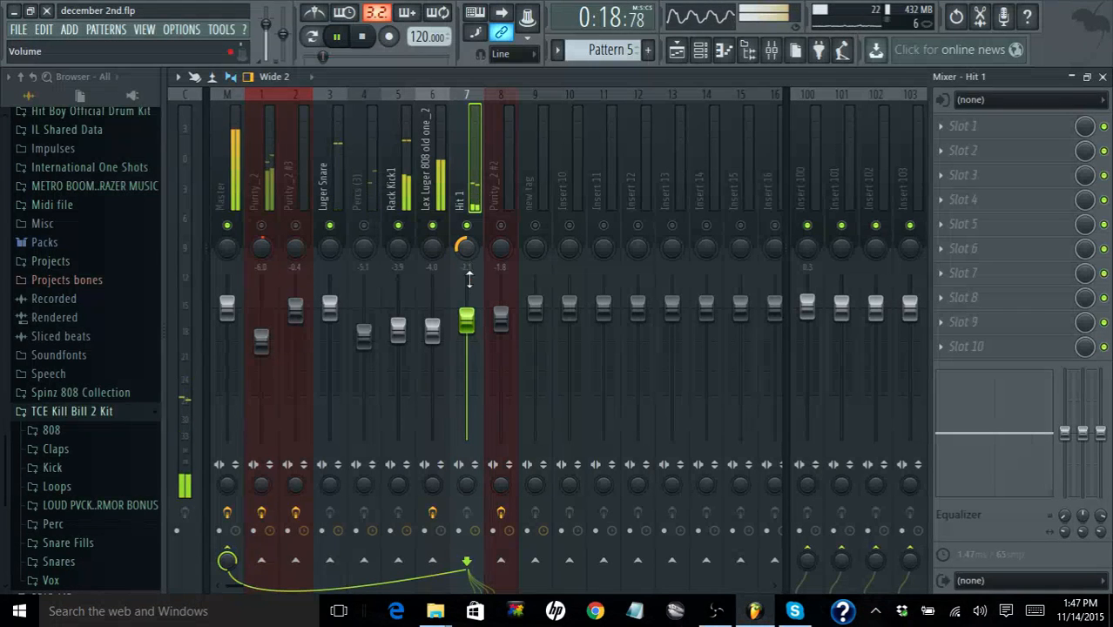
right_click(469, 313)
click(495, 319)
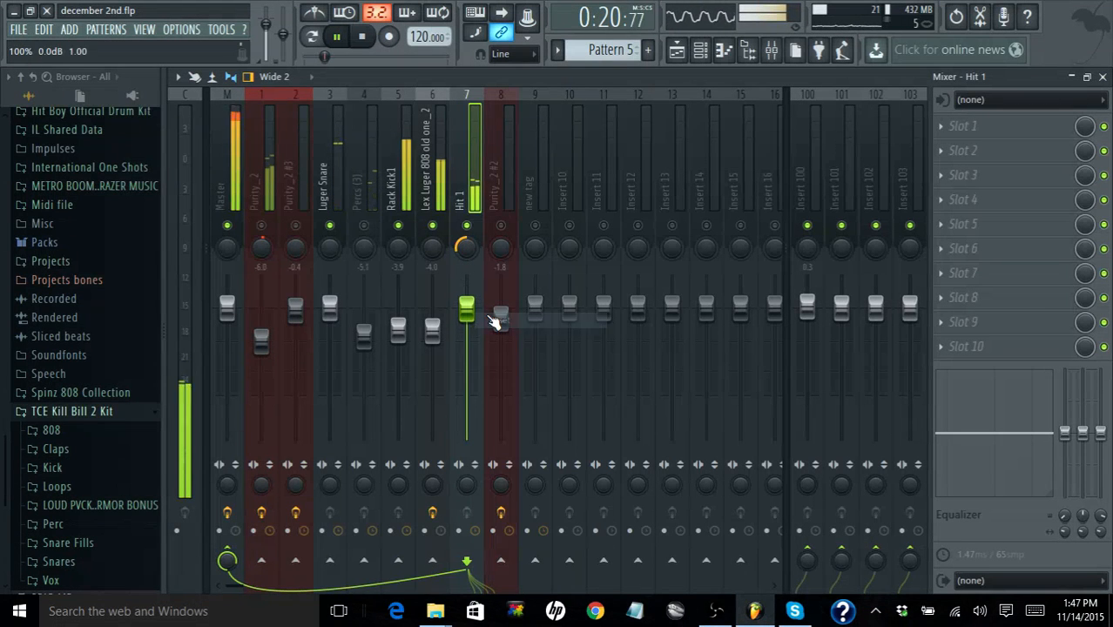
With the 808 track muted, boost Hit 1's EQ band 2 by about 6.1 dB at about 3.7 kHz
drag(1083, 432, 1083, 416)
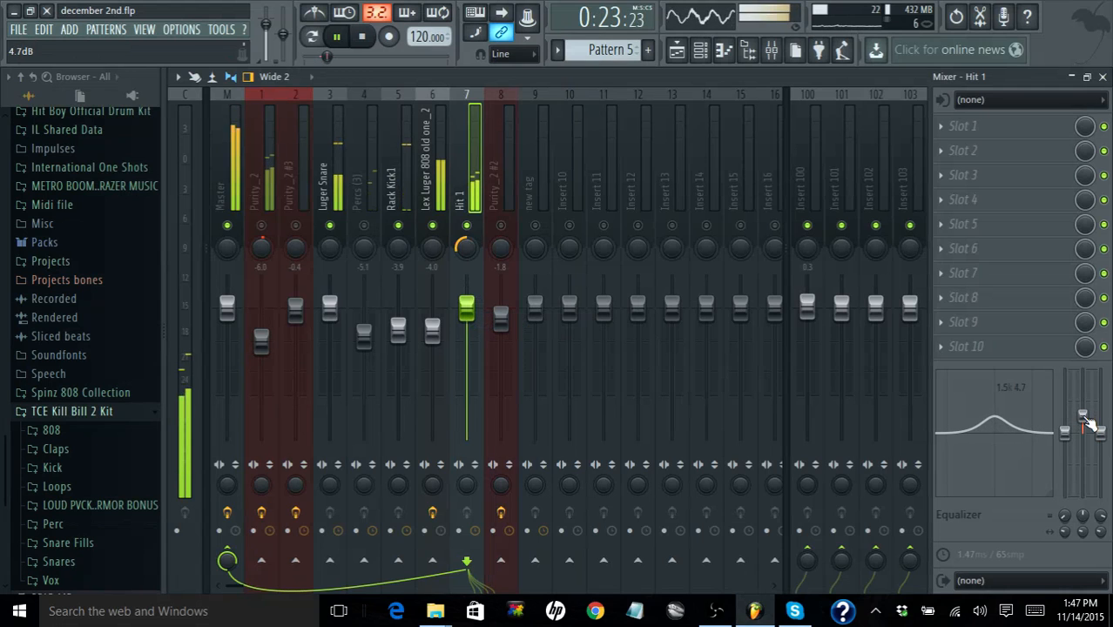
click(433, 226)
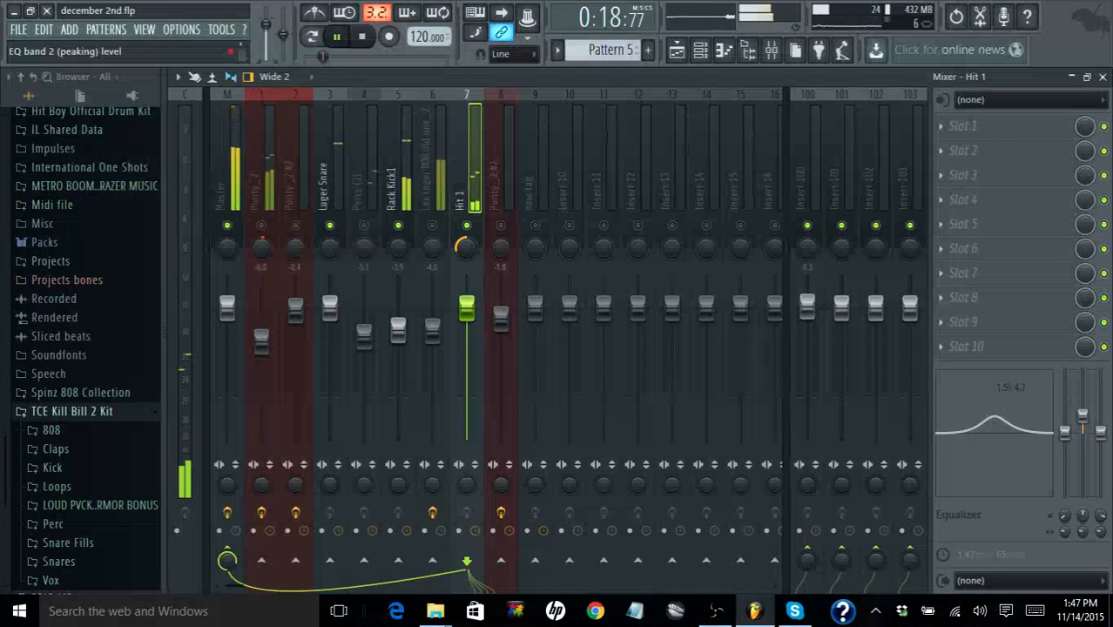
drag(1083, 416, 1083, 395)
drag(1085, 533, 1083, 496)
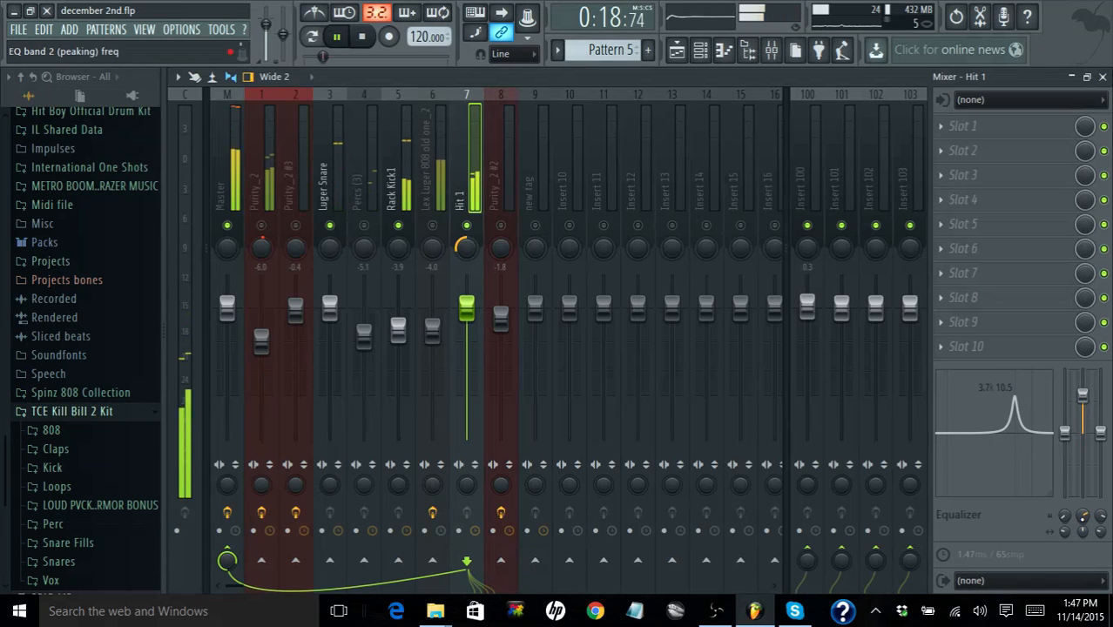
drag(1083, 395, 1083, 406)
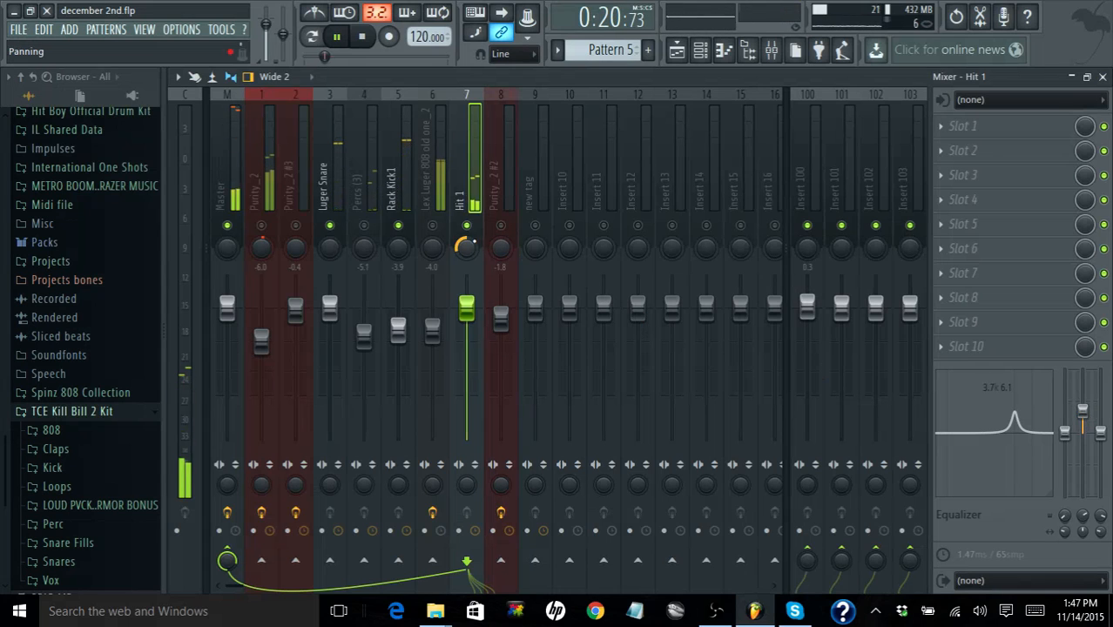
Bring the Hit 1 track's panning closer to centre and unmute the 808 track
drag(466, 246, 466, 247)
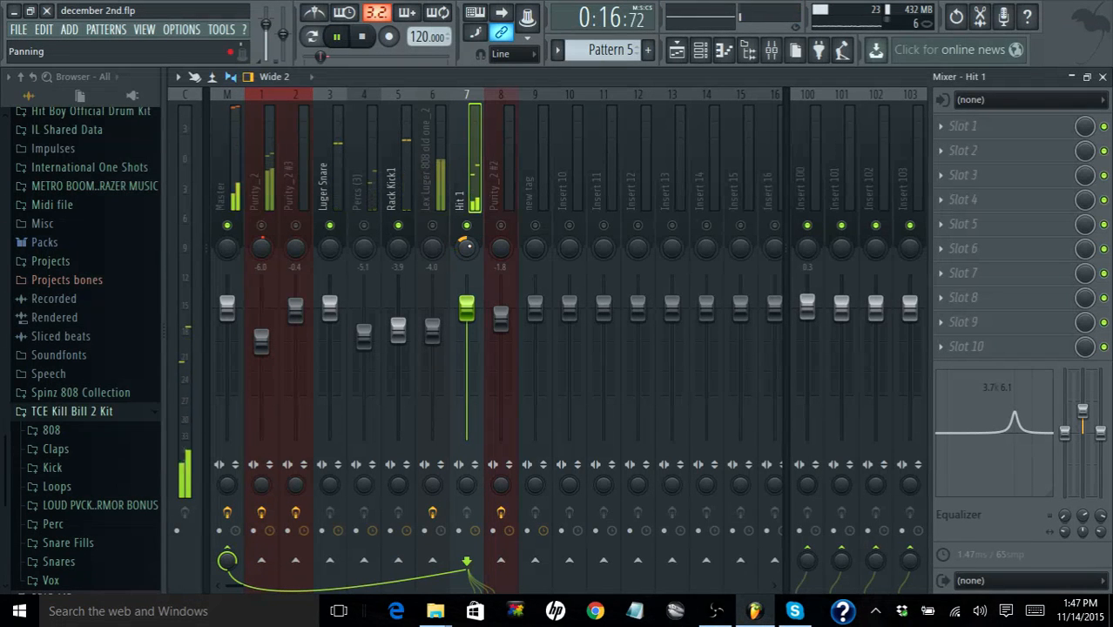
click(433, 226)
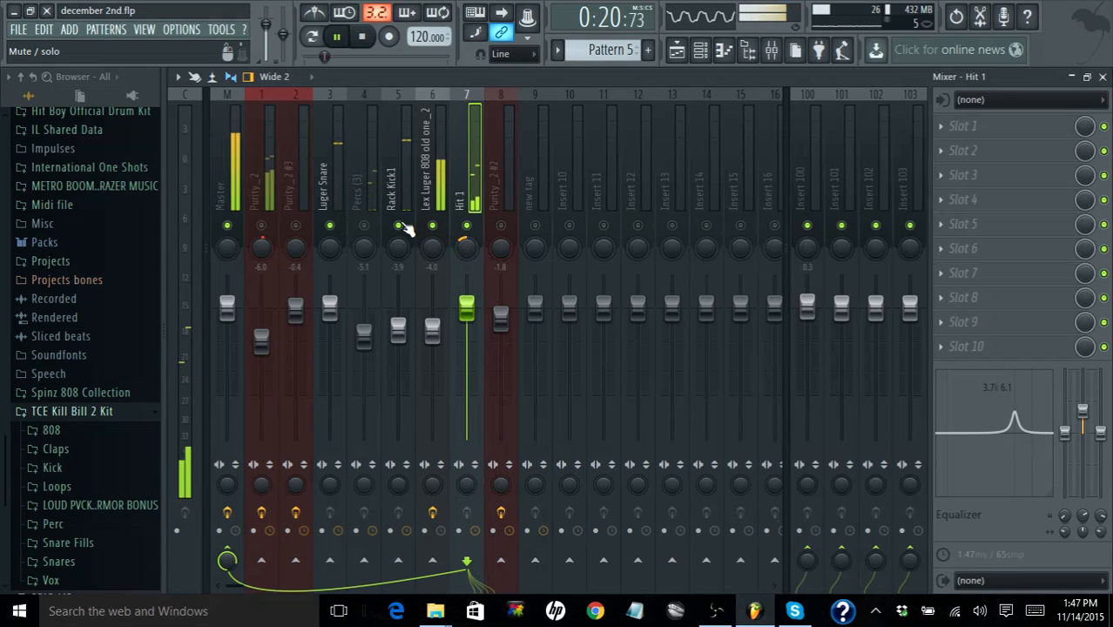
Unmute the Percs (3) track and pan it to the left
click(369, 227)
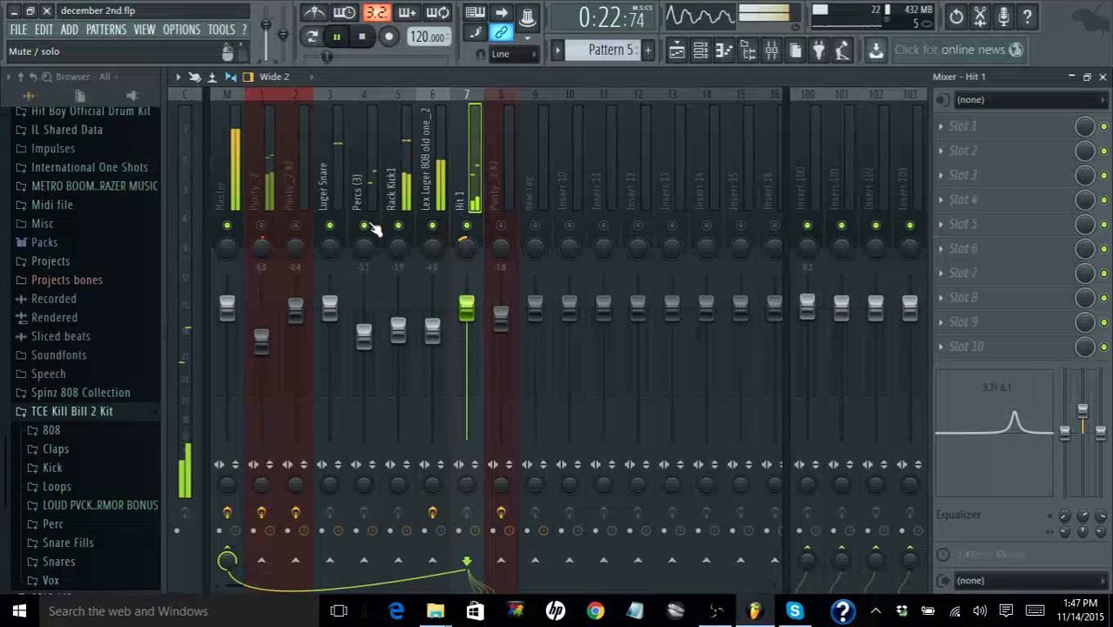
click(370, 187)
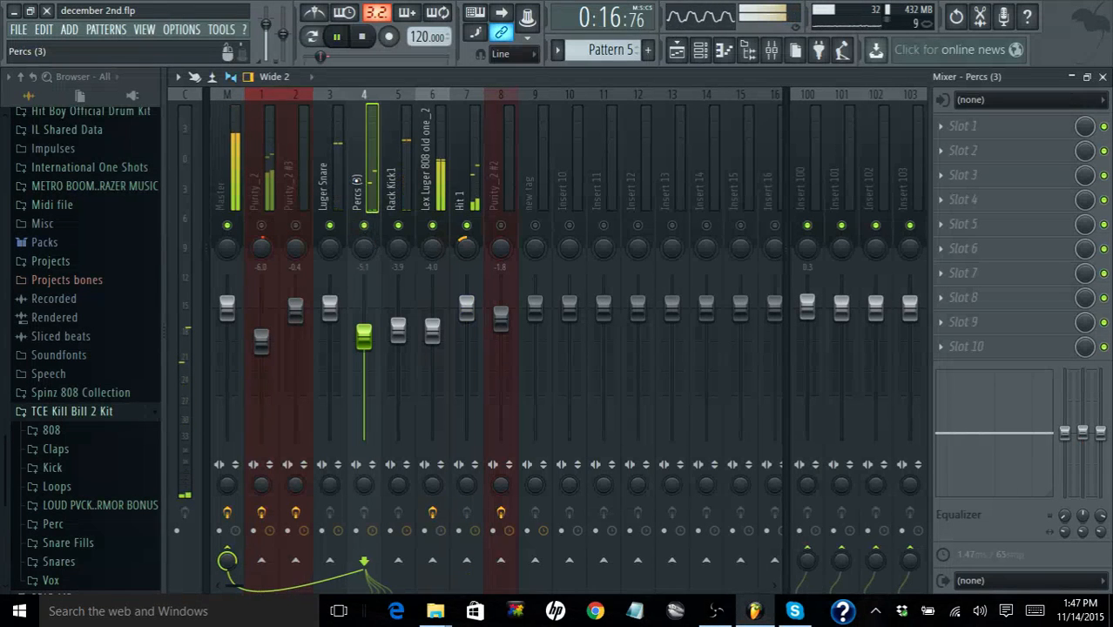
drag(364, 246, 364, 262)
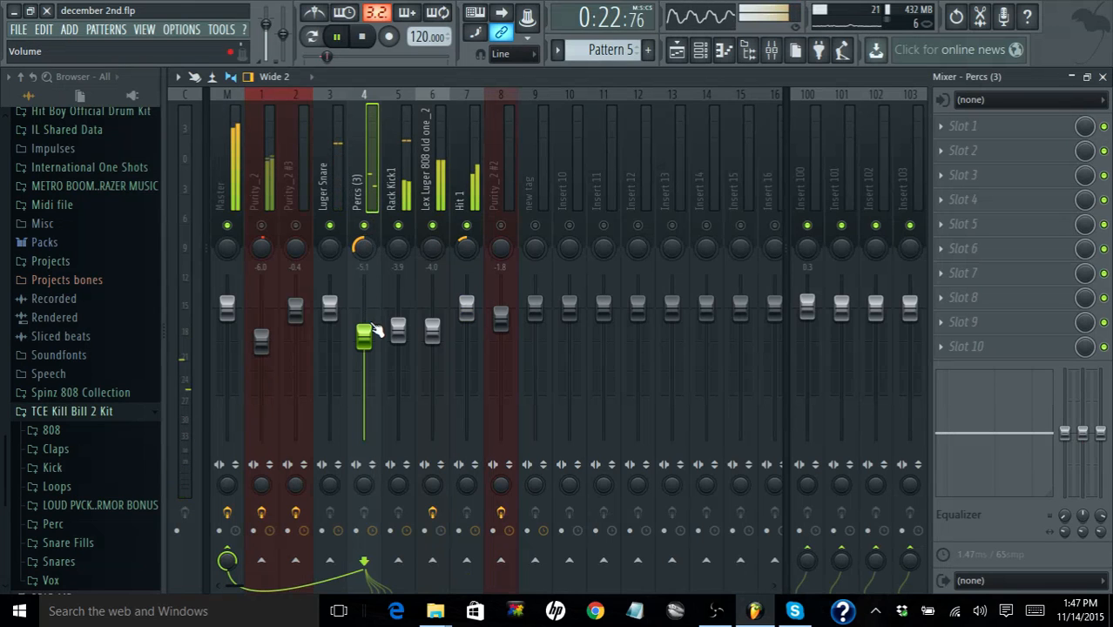
Raise the Percs (3) track's fader, reset it to 0.0 dB, and fine-tune its left panning
drag(375, 332, 375, 323)
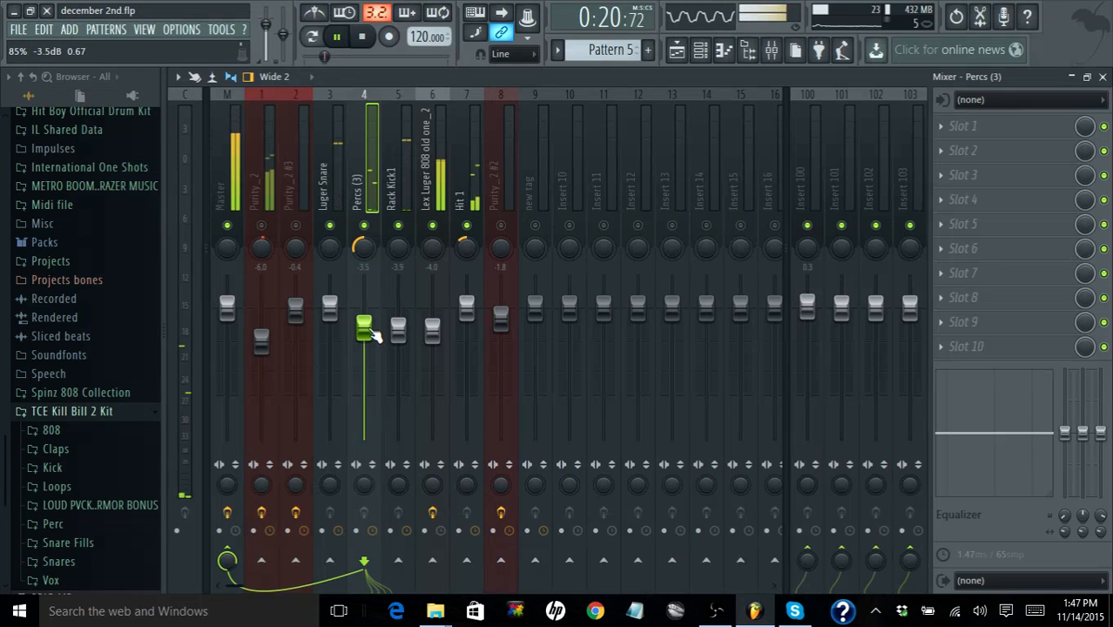
drag(373, 335, 373, 316)
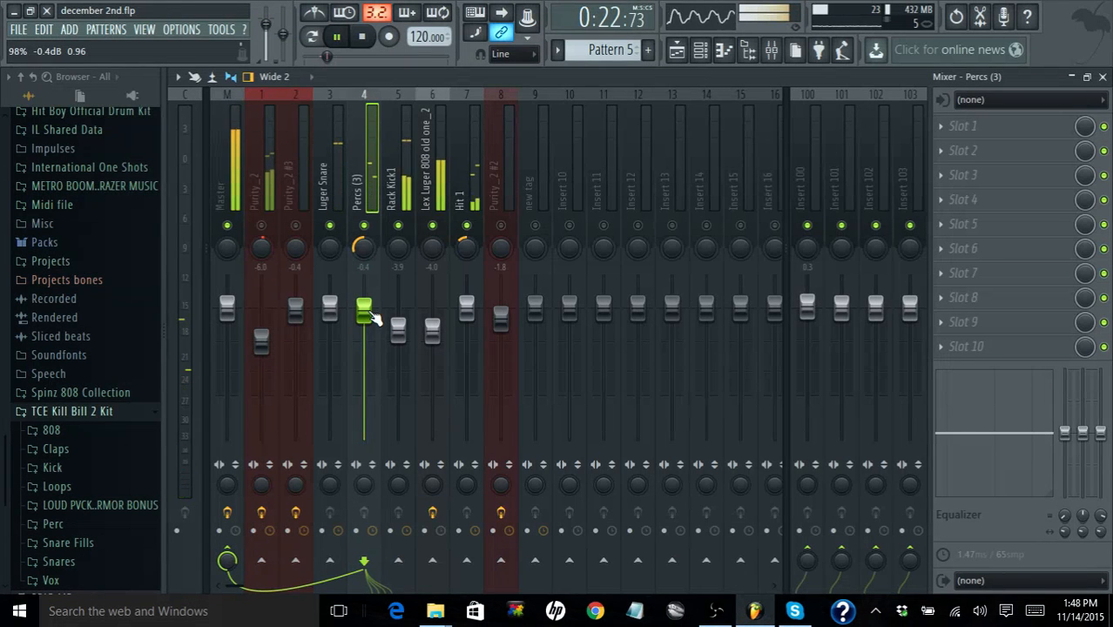
right_click(366, 311)
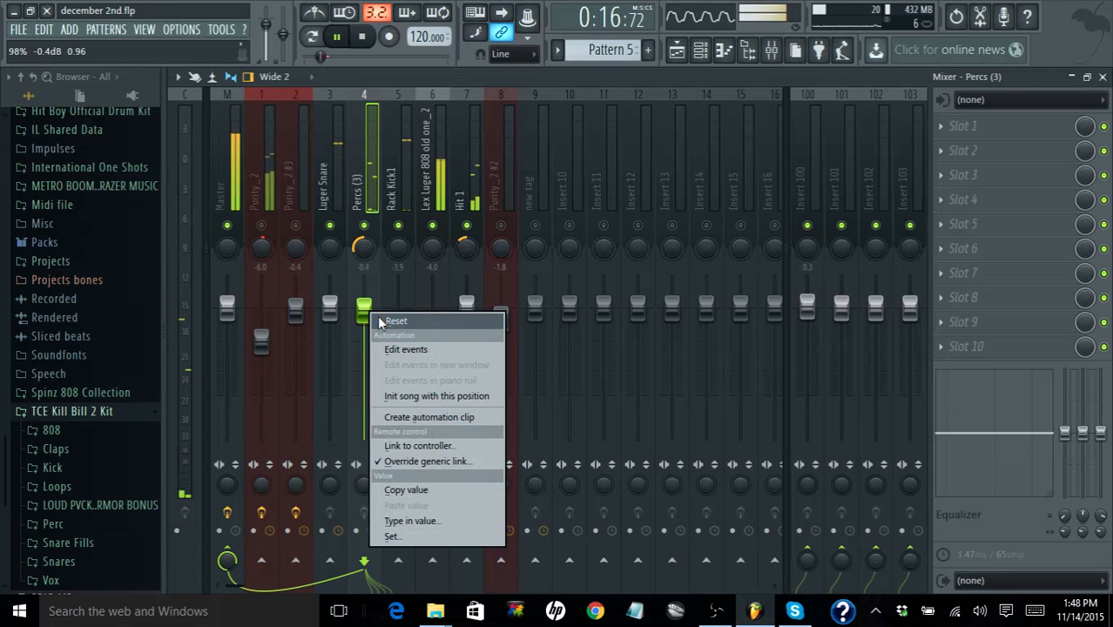
click(380, 319)
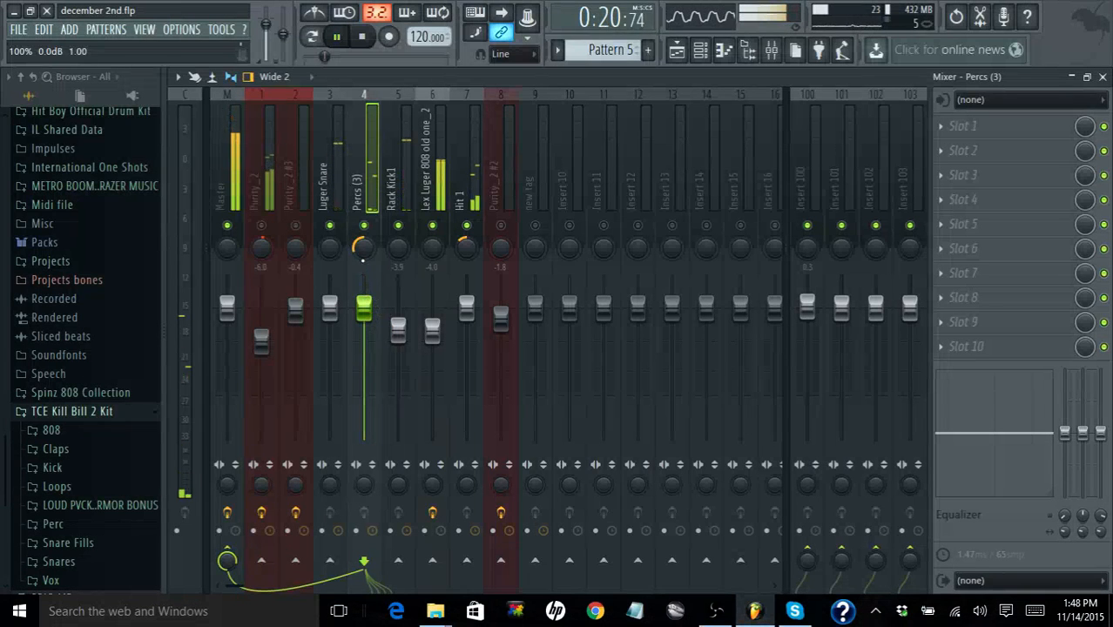
drag(361, 248, 361, 256)
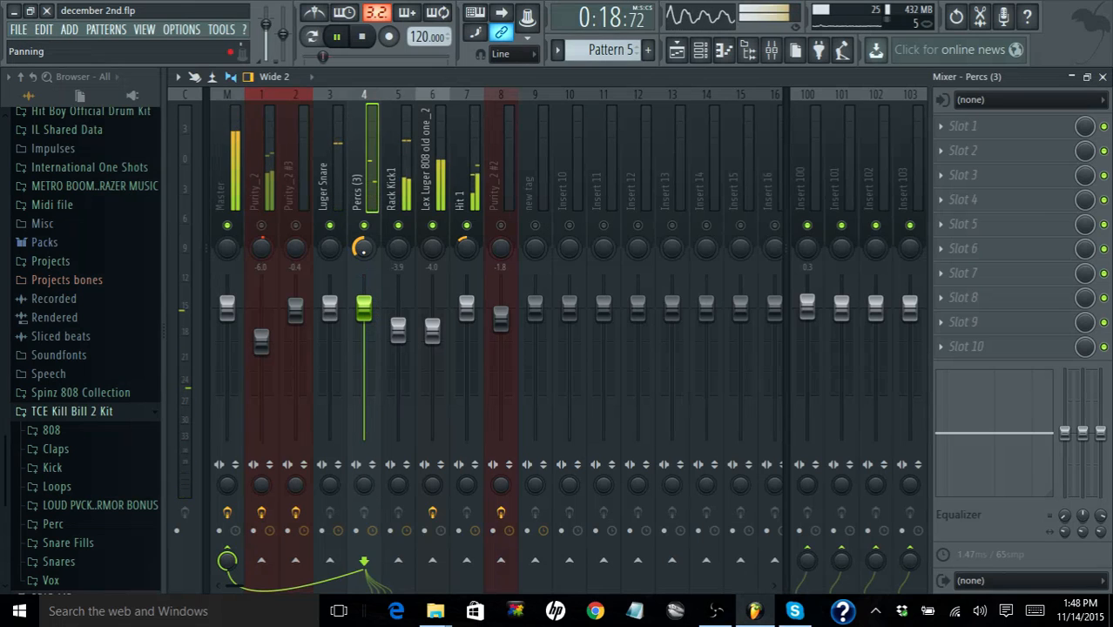
Unmute the Purity_2 track, and select the Luger Snare track with playback stopped
click(262, 228)
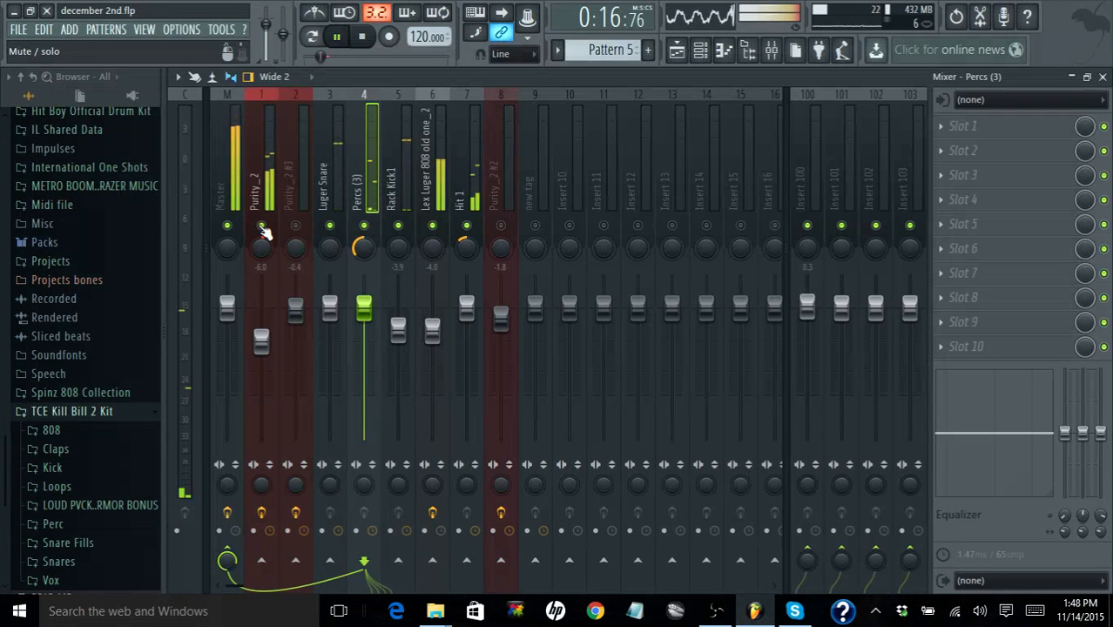
click(262, 174)
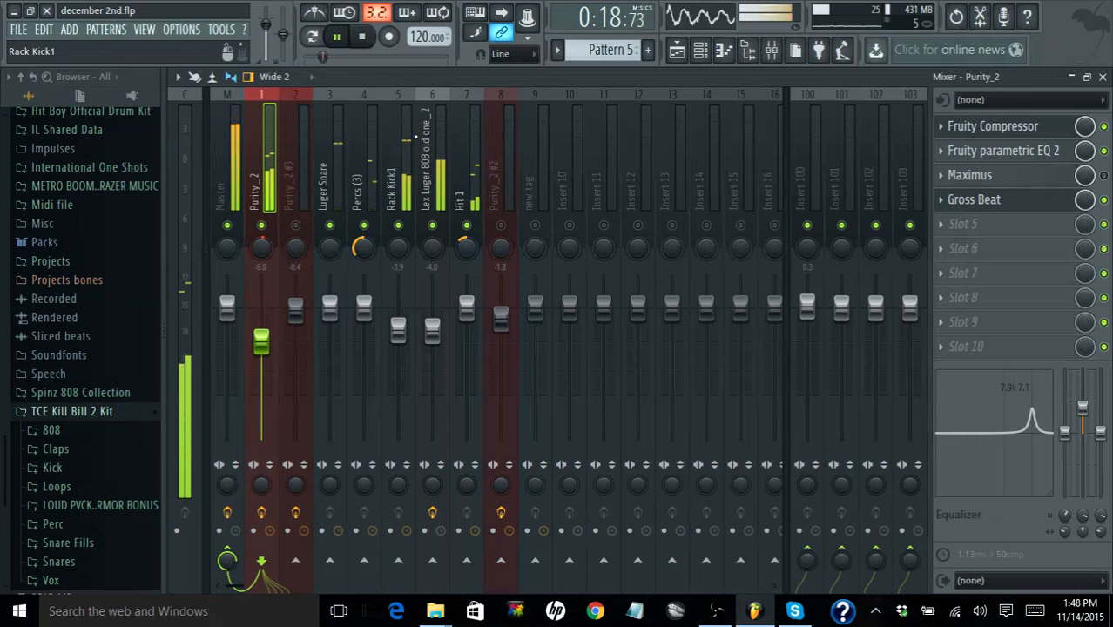
click(362, 37)
click(325, 148)
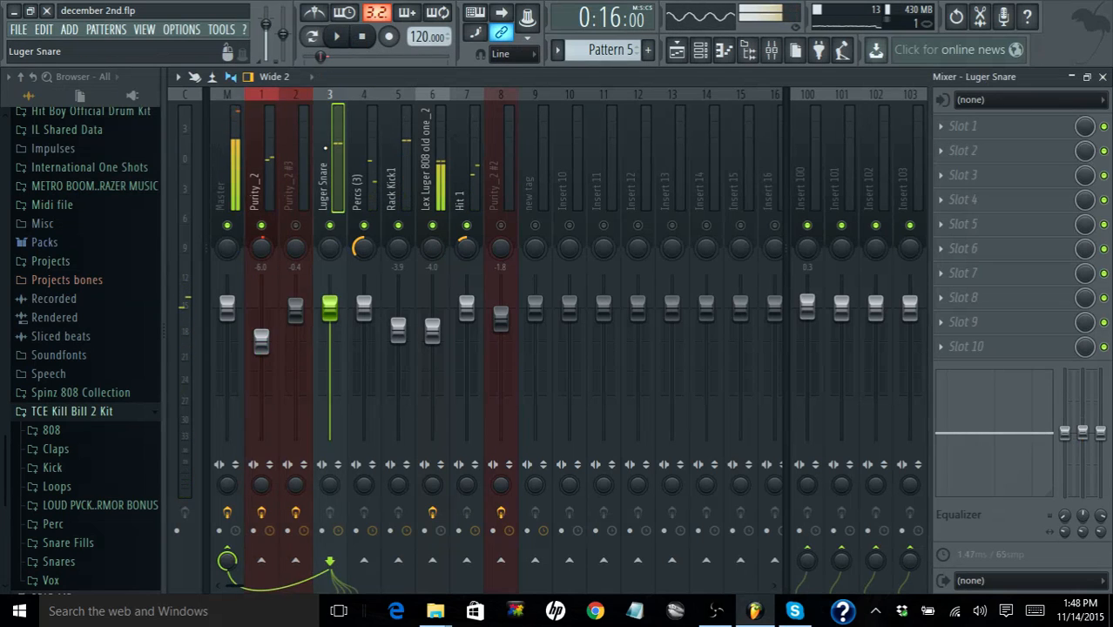
Try loading Effector in the first effect slot of the Luger Snare track, and close its window
click(939, 131)
click(882, 122)
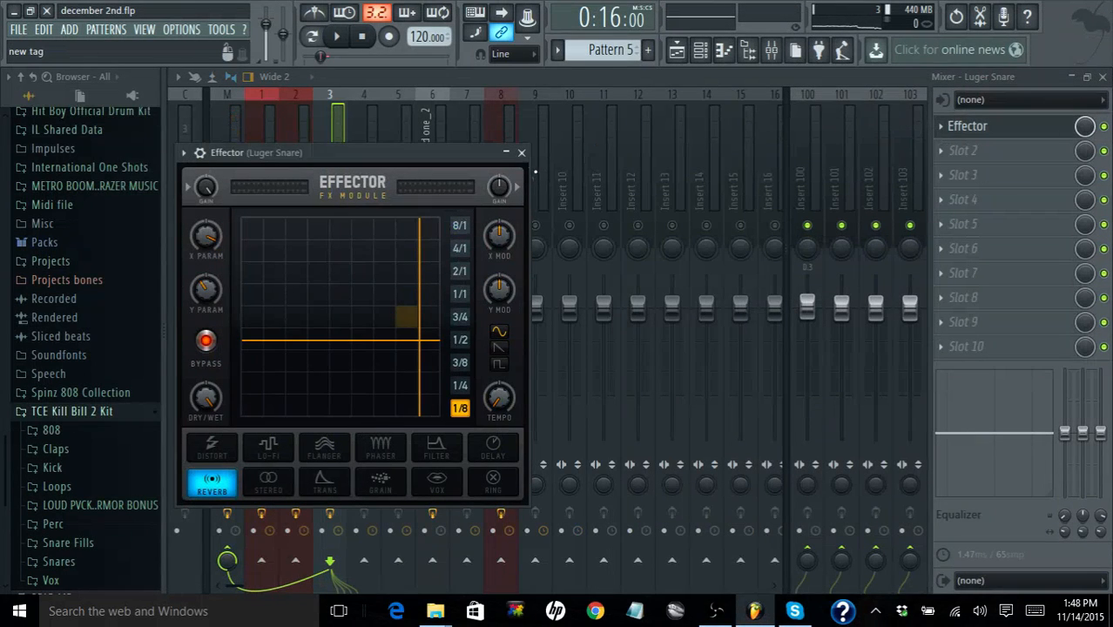
click(522, 152)
Load Fruity Parametric EQ in the Luger Snare track's first effect slot in place of Effector
click(941, 127)
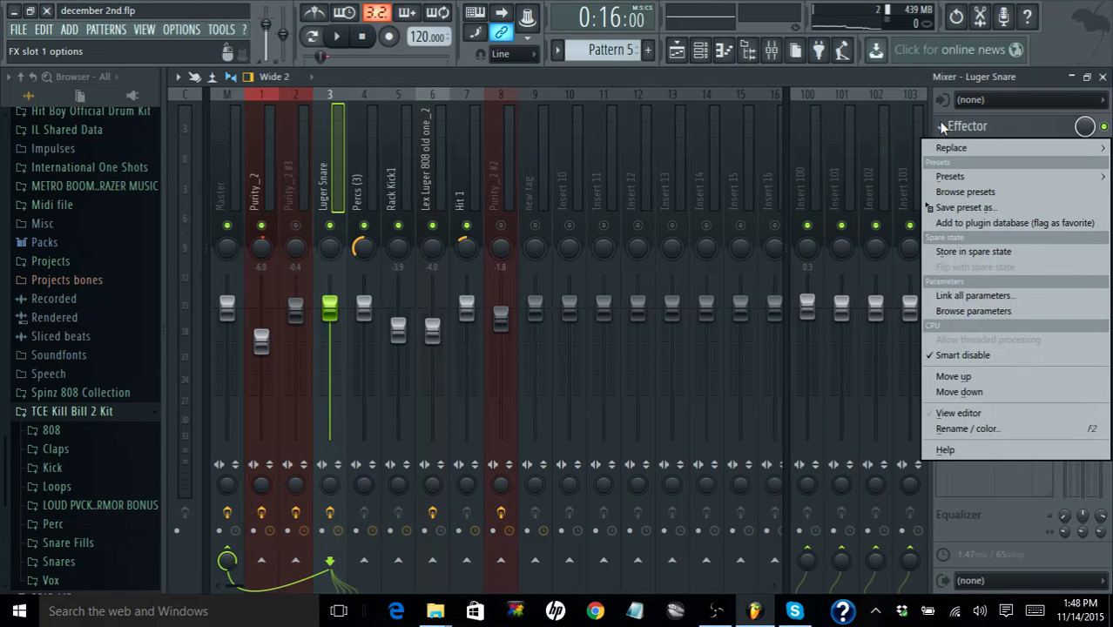
mouse_move(971, 174)
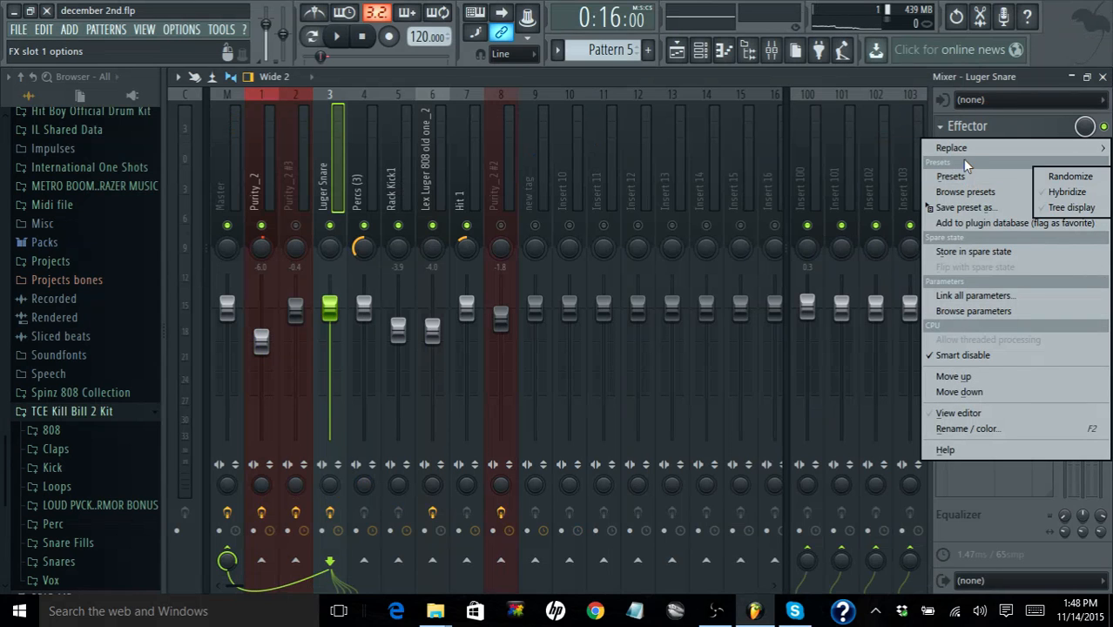
mouse_move(963, 147)
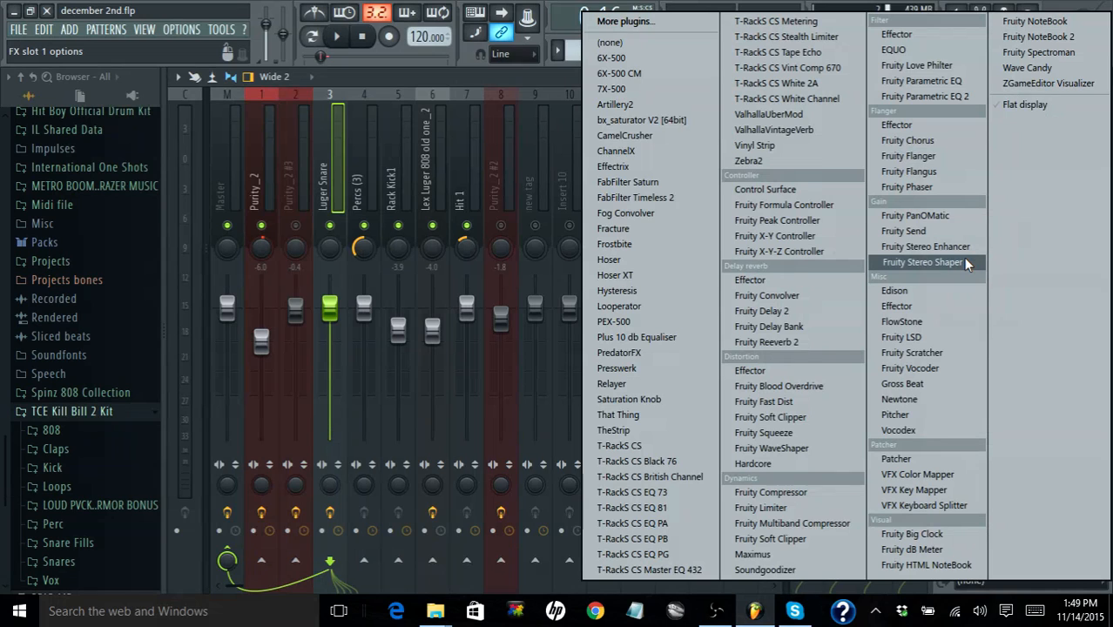
click(922, 81)
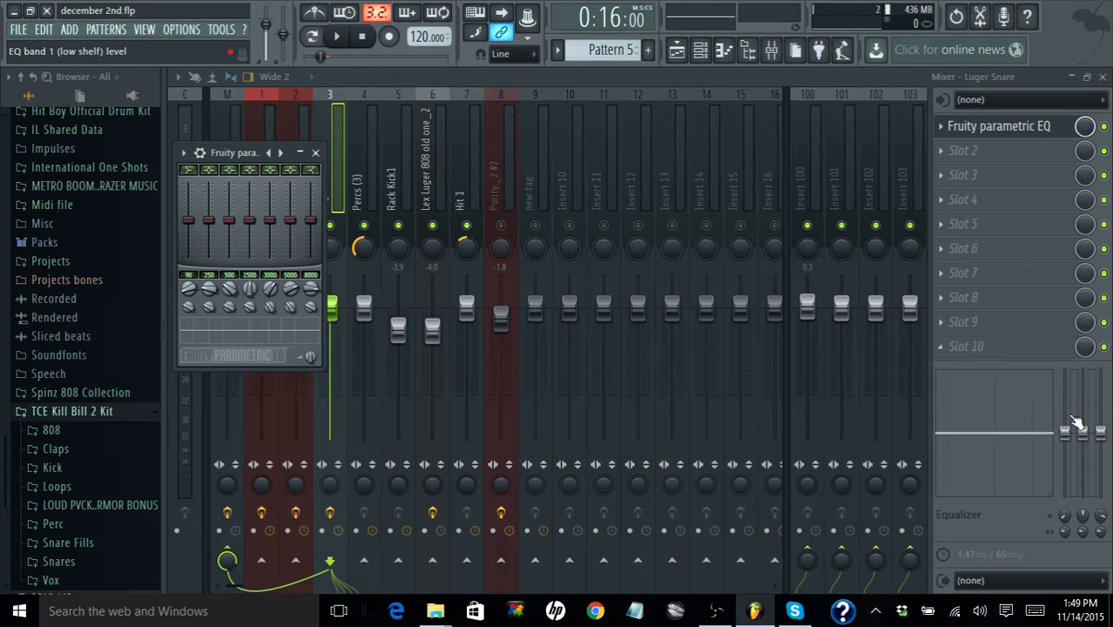
Apply the SnareDrum Enhance preset to the Luger Snare track's Fruity Parametric EQ and play the beat to audition it
click(183, 154)
mouse_move(210, 202)
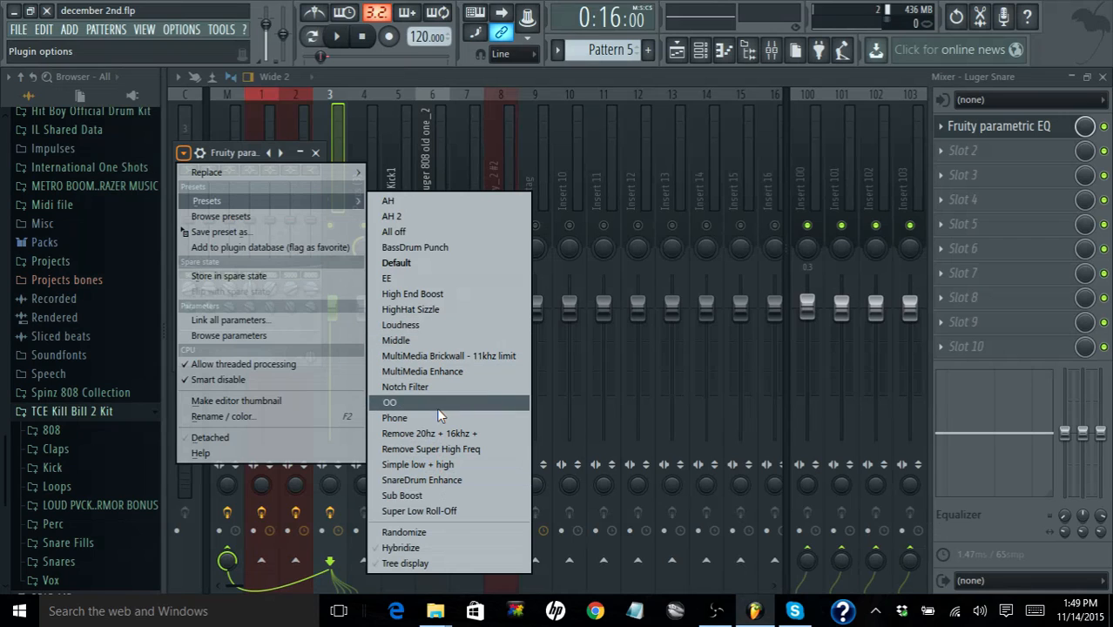
click(456, 480)
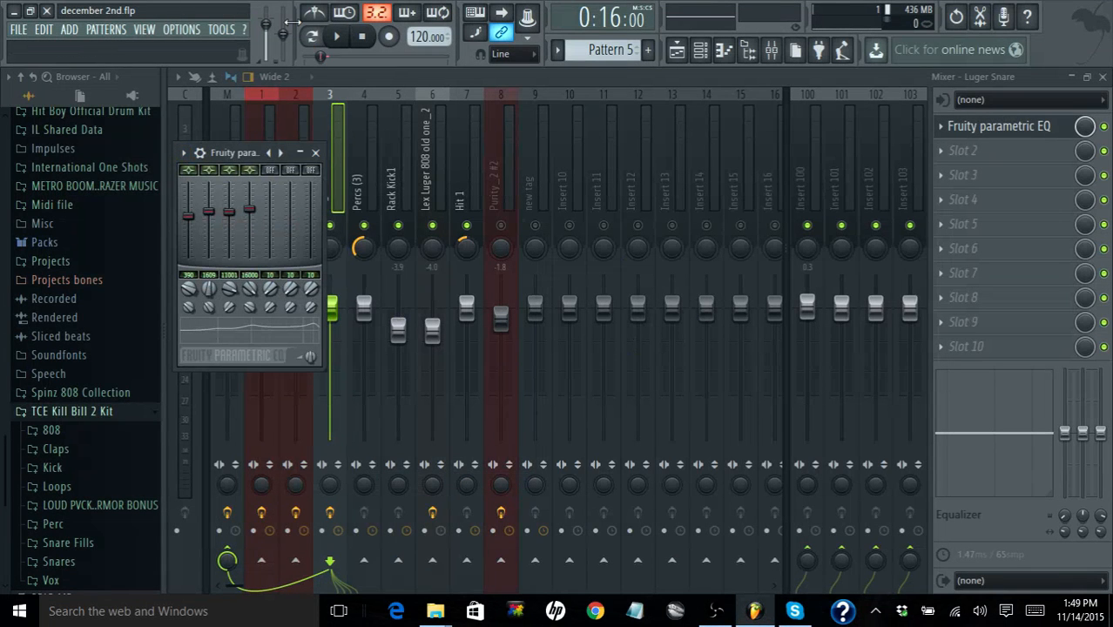
click(337, 36)
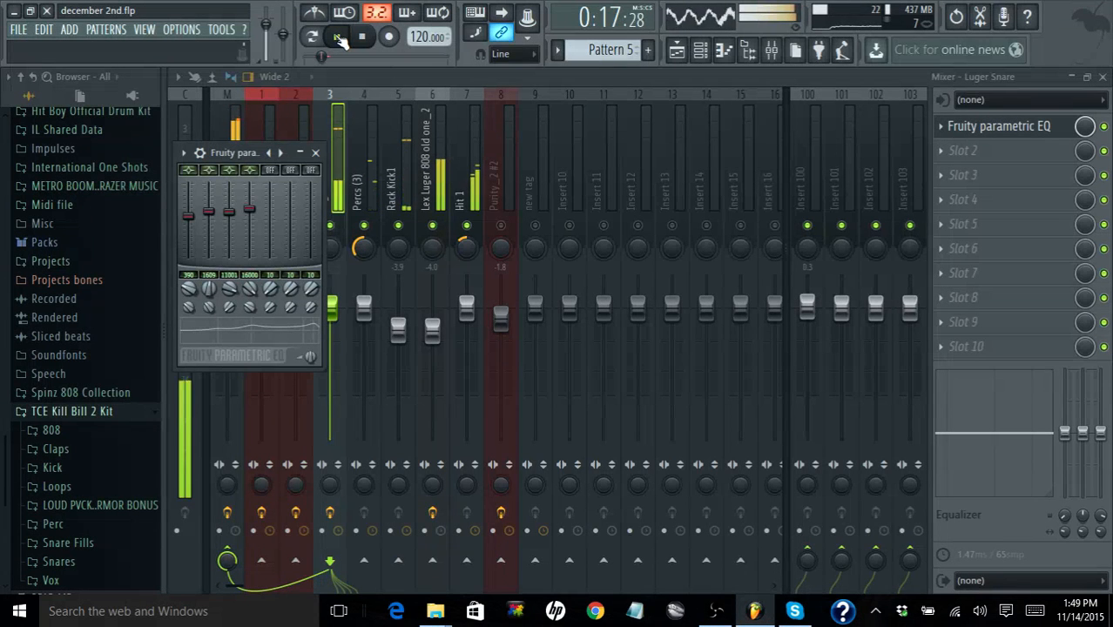
click(387, 84)
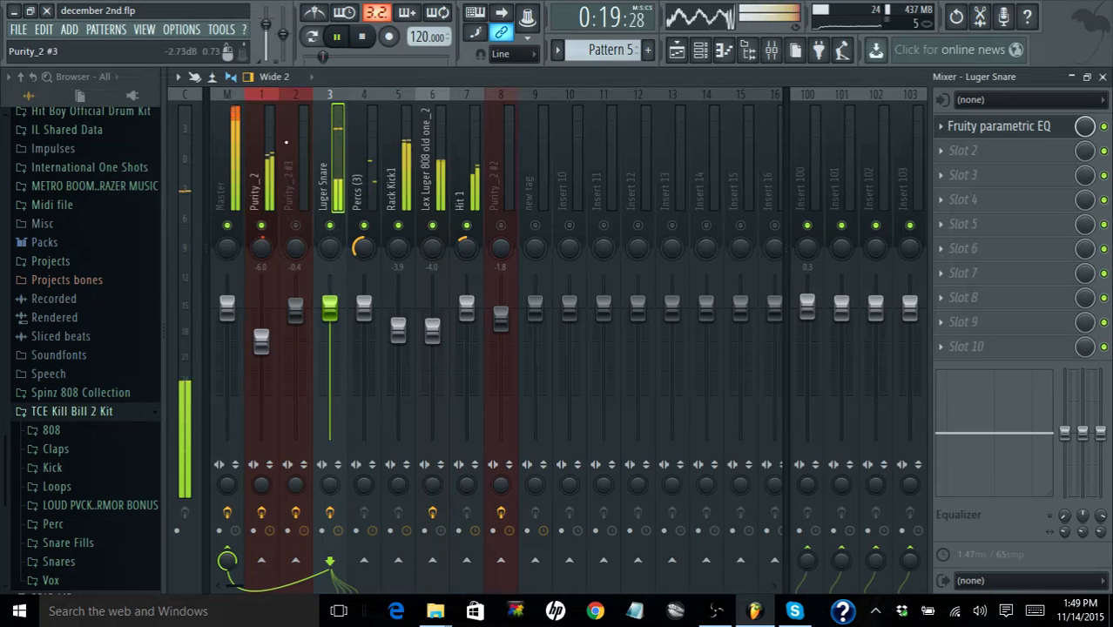
Reduce the Percs (3) track's left panning during playback with the Lex Luger 808 track temporarily muted
click(433, 225)
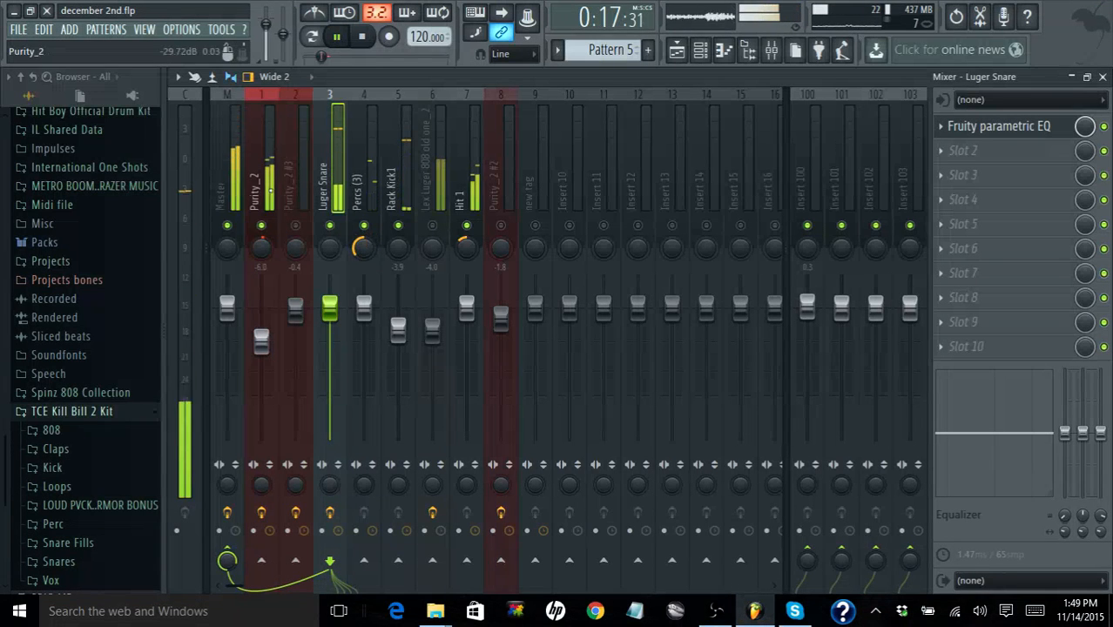
click(363, 248)
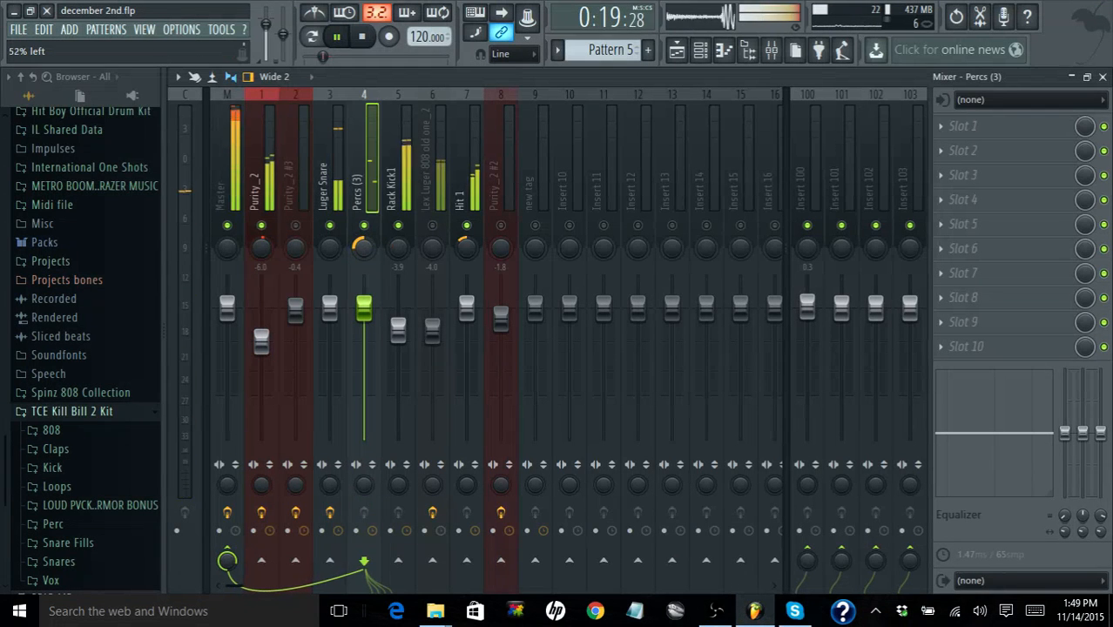
drag(364, 248, 364, 244)
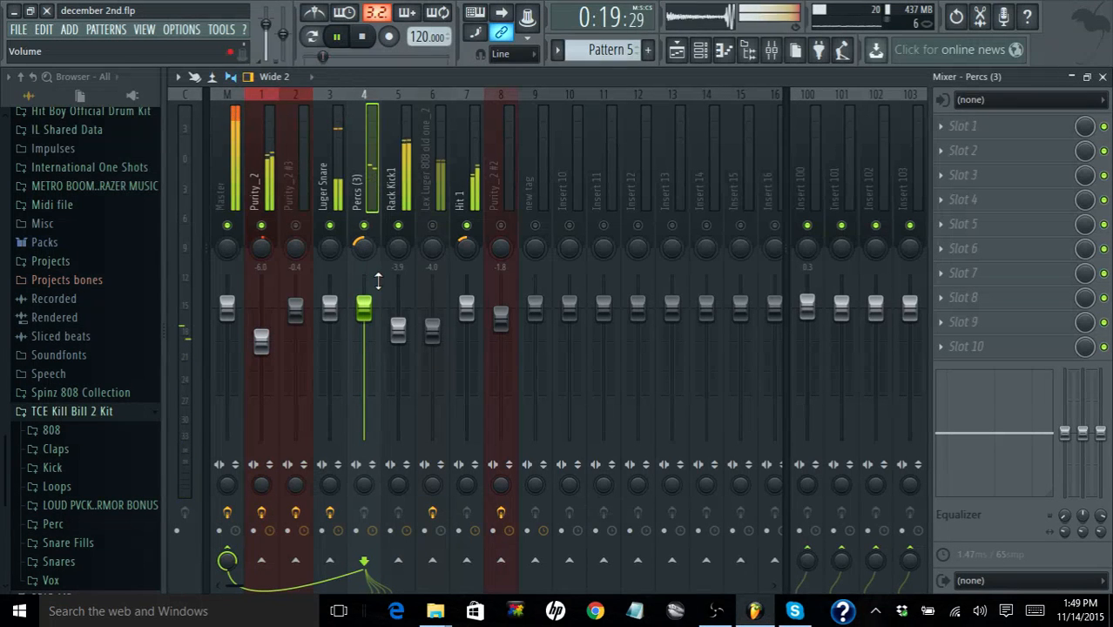
click(433, 225)
click(440, 223)
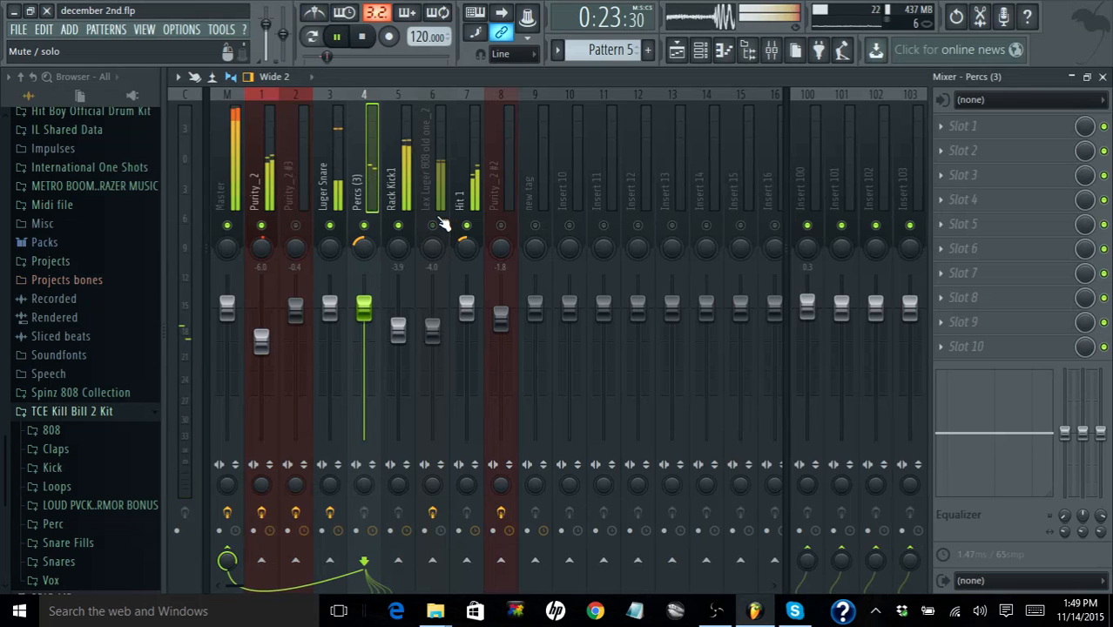
click(440, 222)
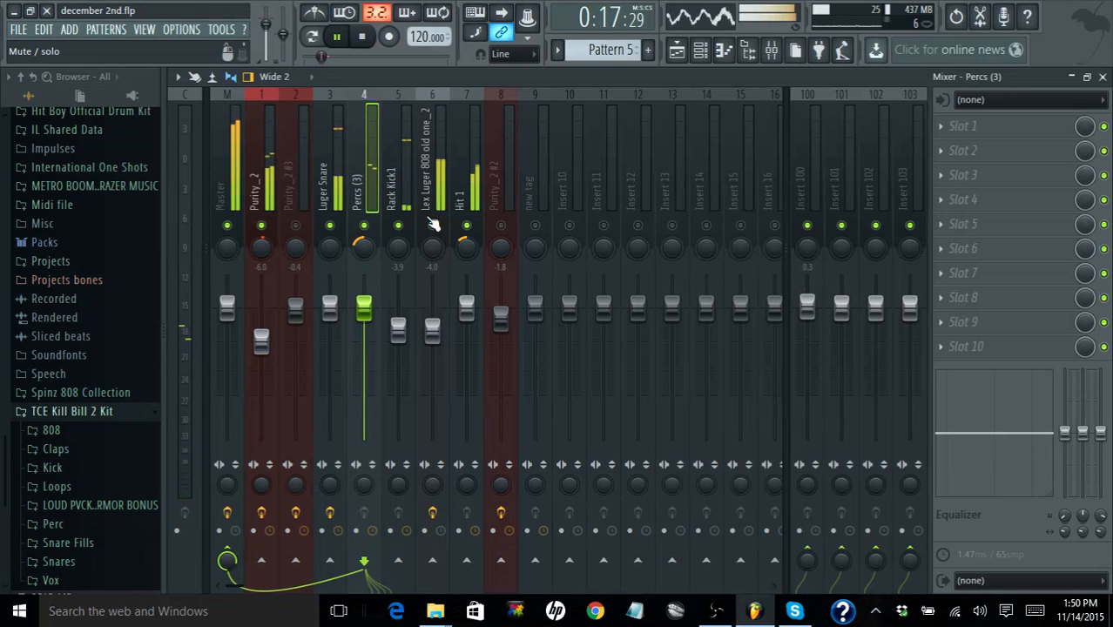
Check the effect chains of the Purity_2 #3 and Purity_2 tracks, and stop playback
click(284, 185)
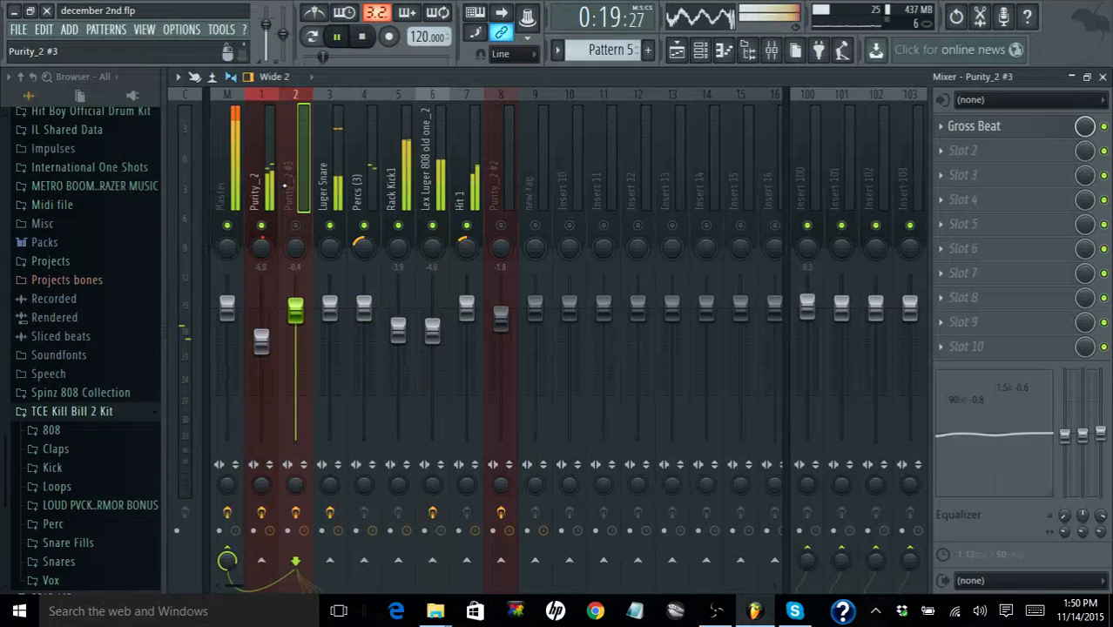
click(256, 183)
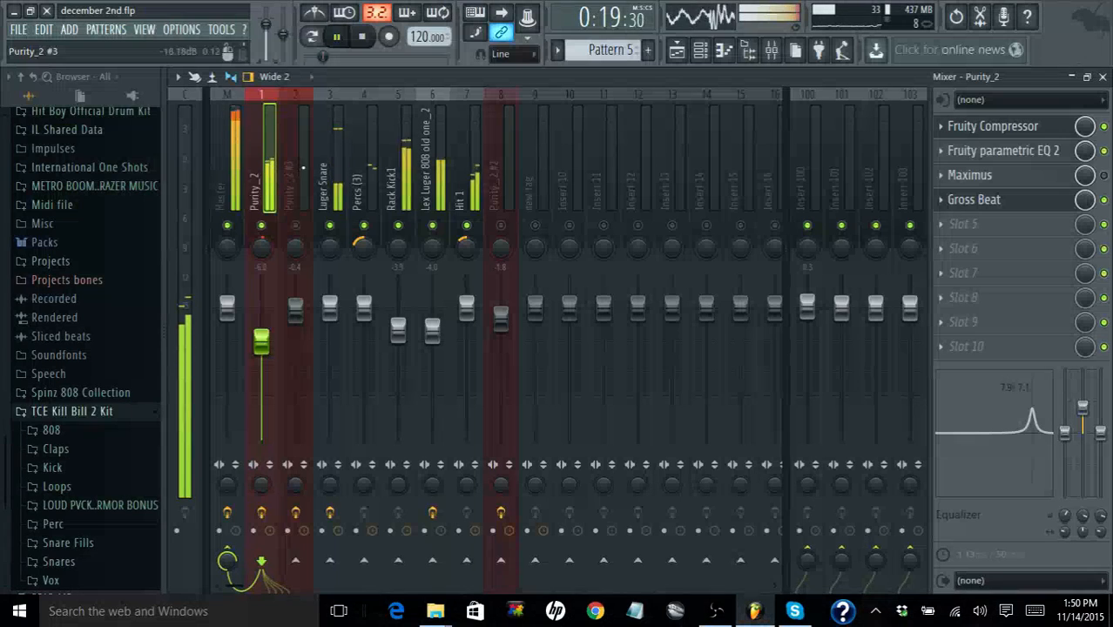
click(364, 36)
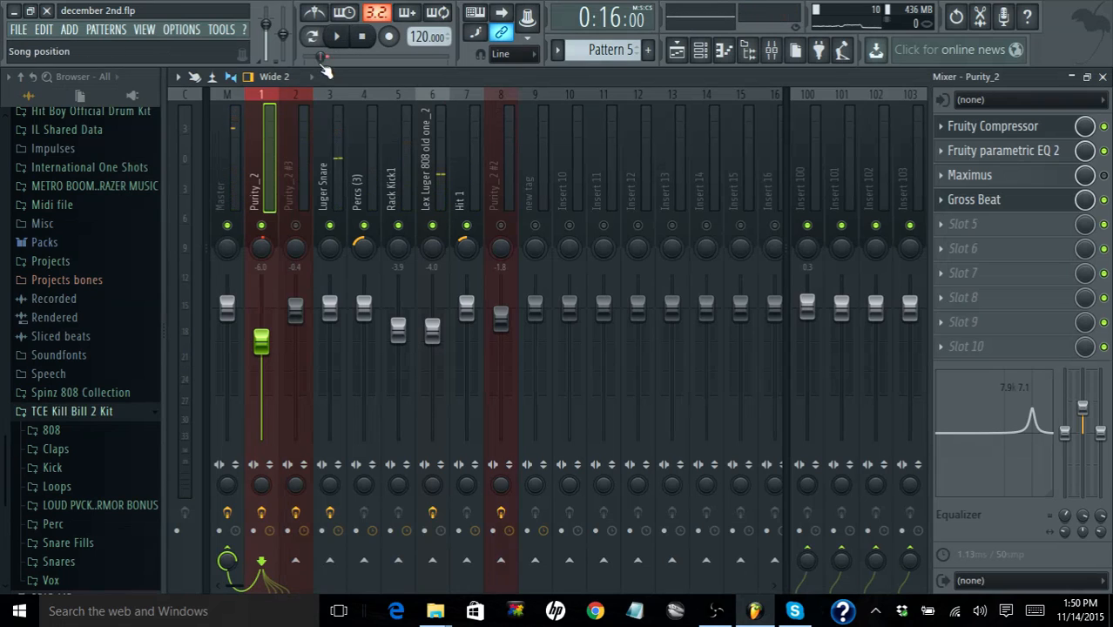
Move Maximus down to the second effect slot on the Master track
click(219, 133)
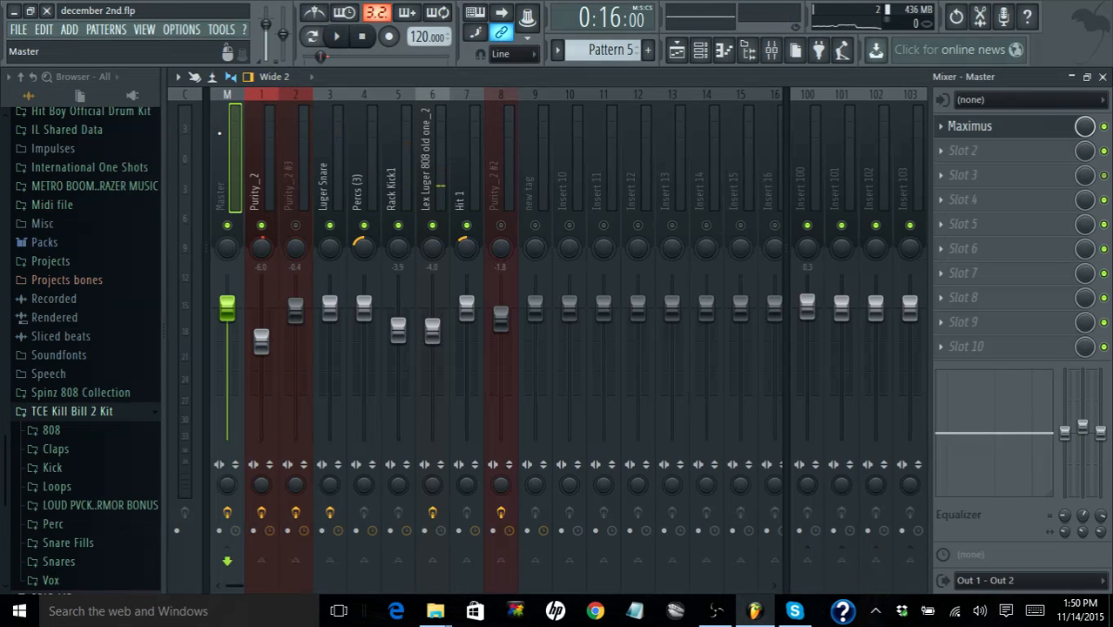
click(1031, 135)
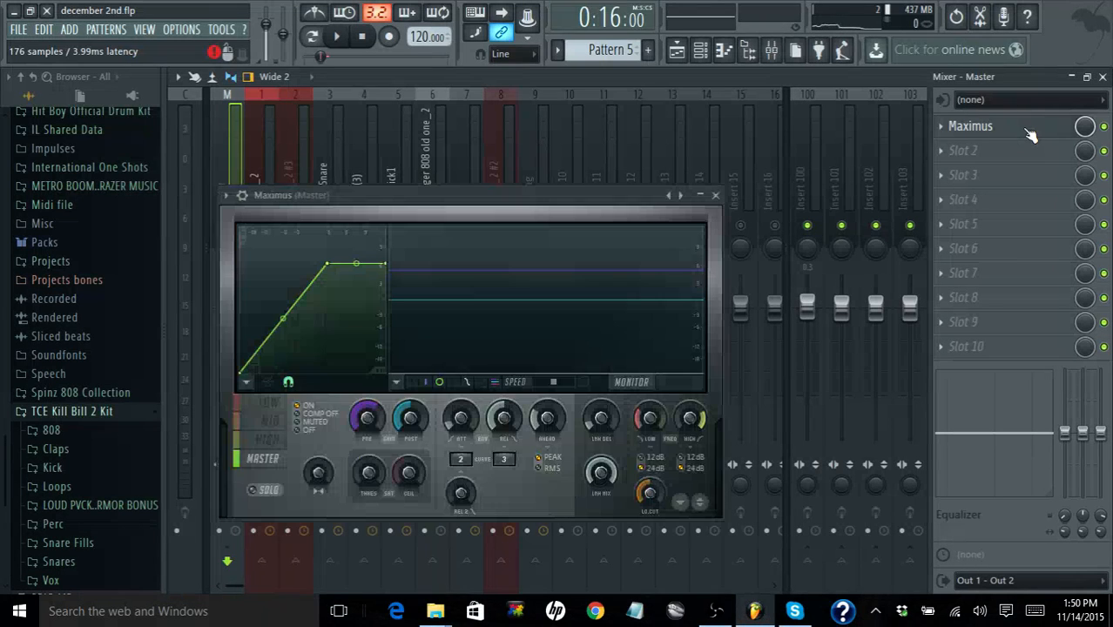
click(942, 129)
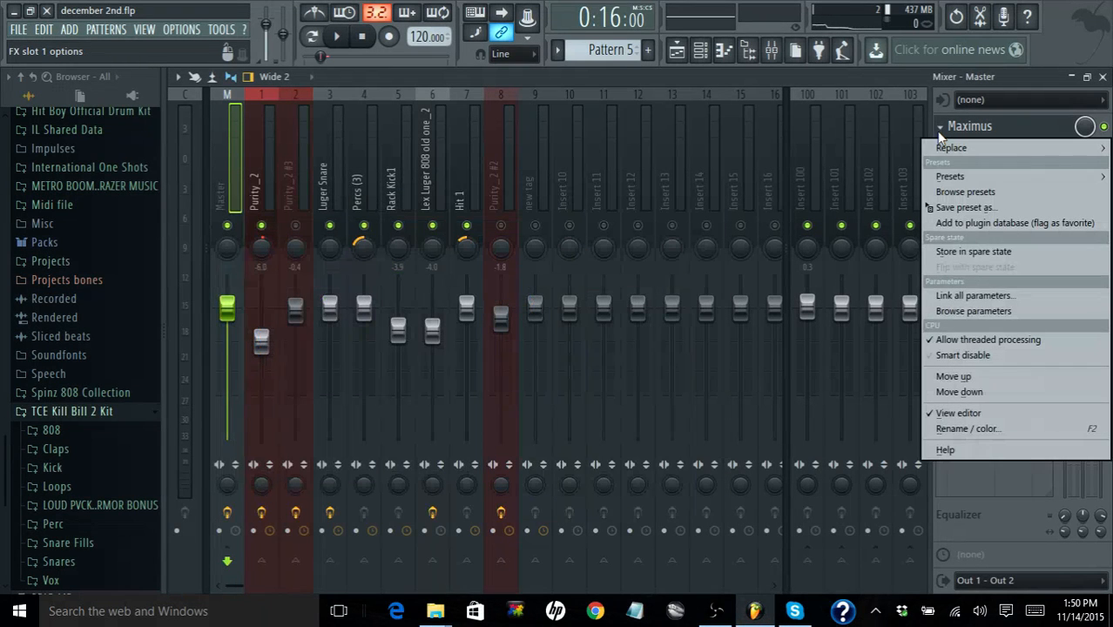
click(959, 392)
Load Fruity dB Meter in the Master track's third effect slot and play the beat to monitor its level
click(940, 179)
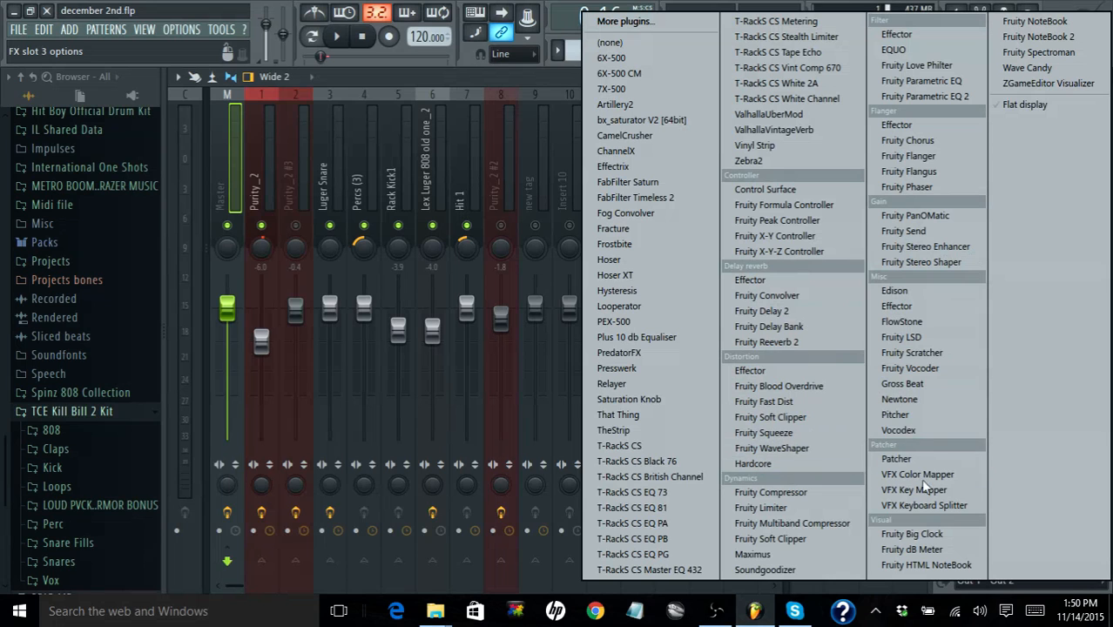
click(929, 555)
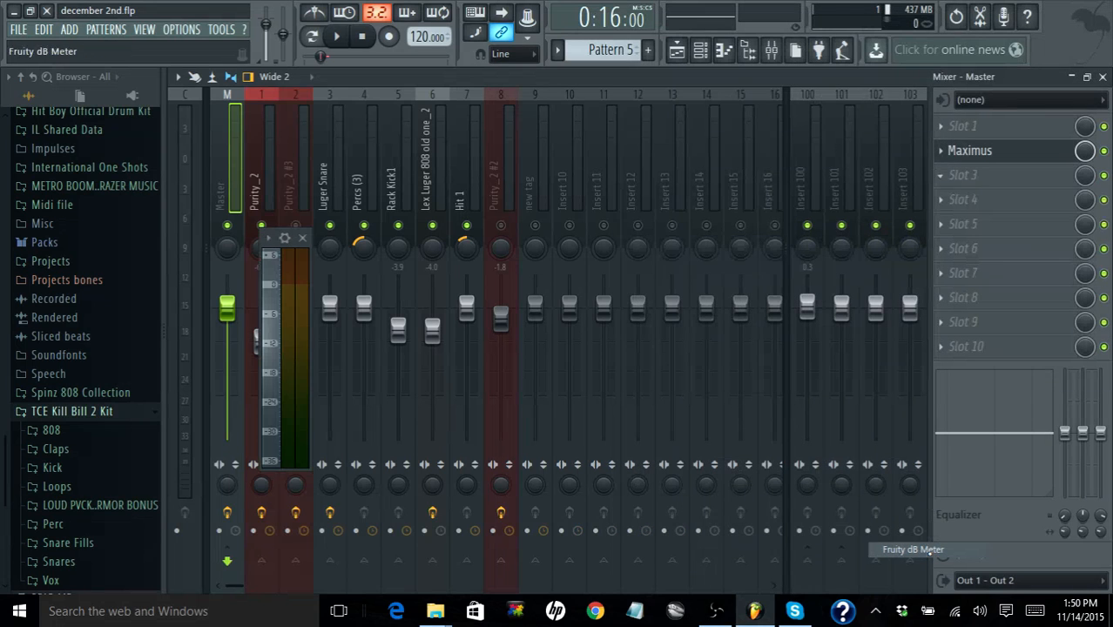
click(343, 40)
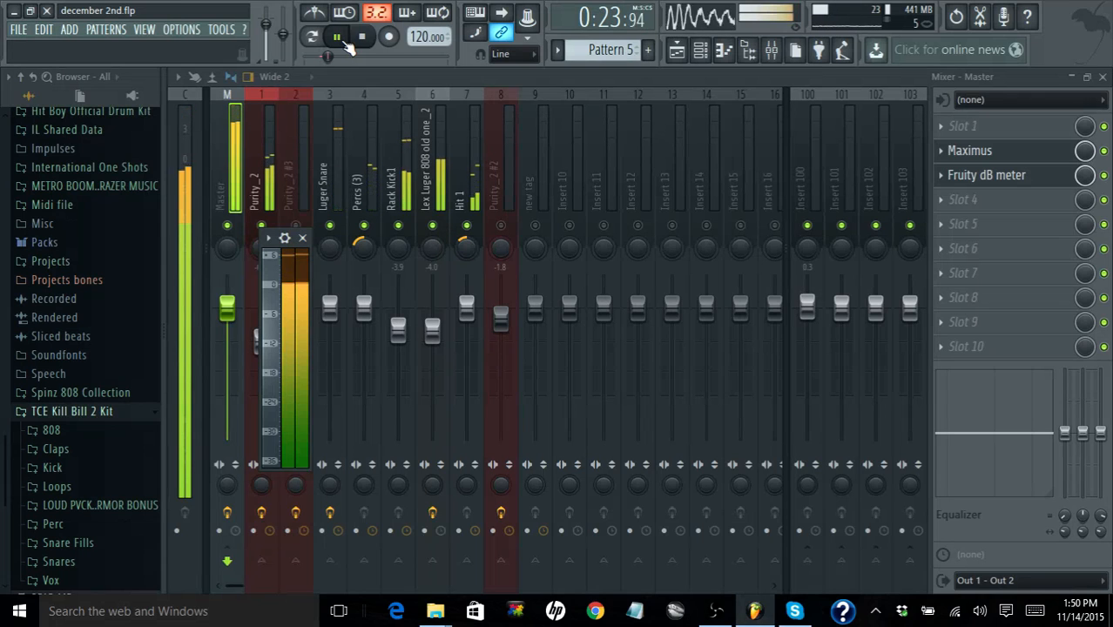
Lower the Lex Luger 808 fader to -5.3 dB and the Percs (3) fader to -1.7 dB, and save the project with playback stopped
click(429, 155)
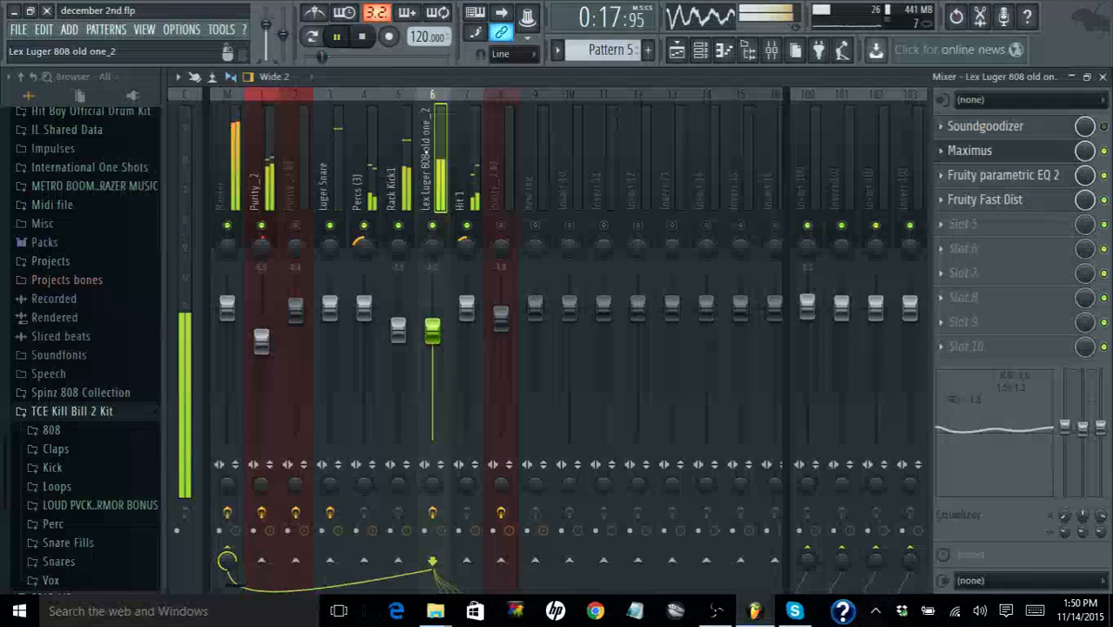
drag(432, 330, 432, 339)
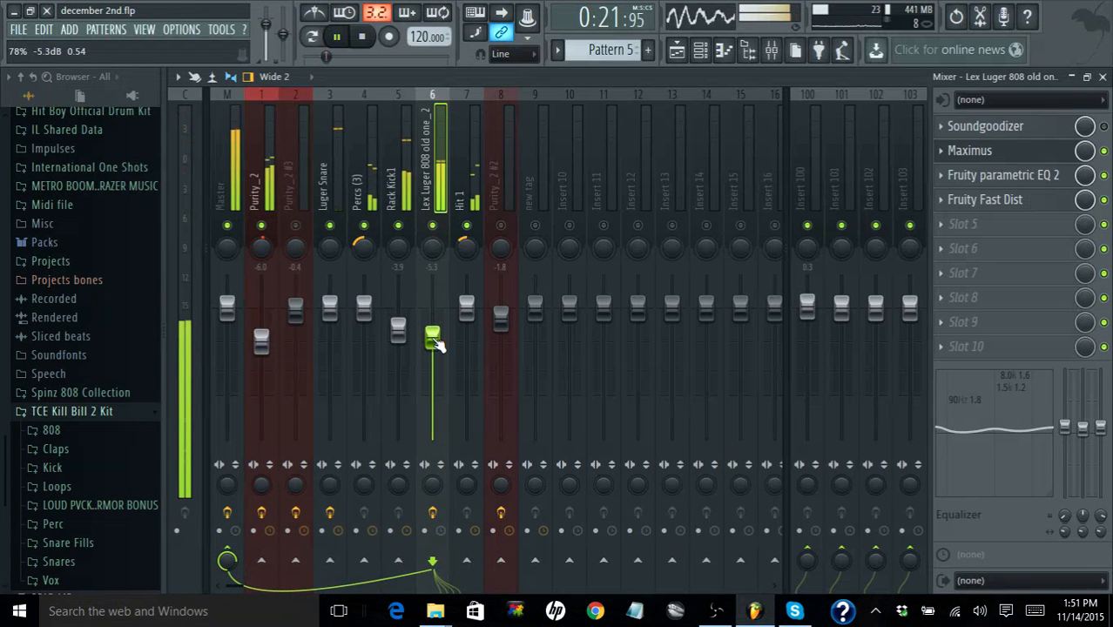
drag(367, 307, 369, 321)
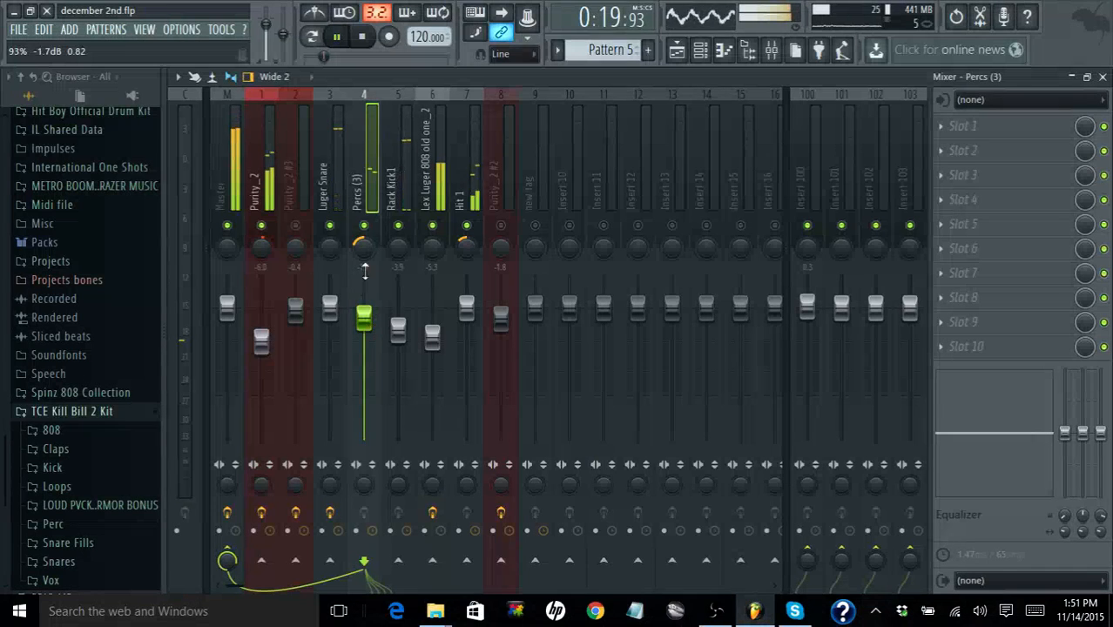
click(362, 38)
key(ctrl+s)
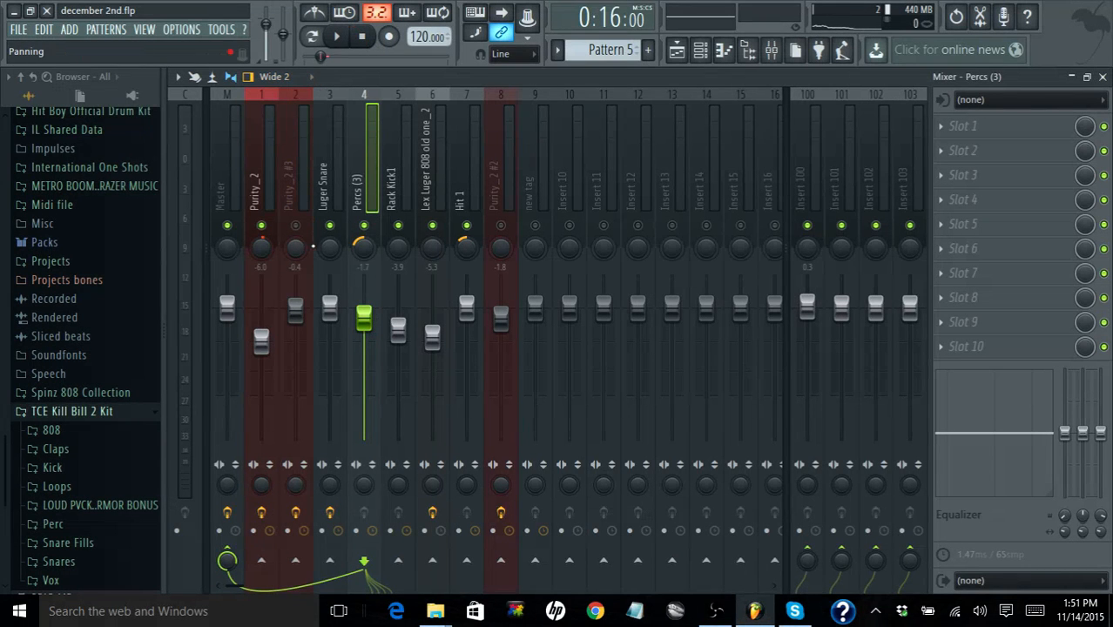
Unmute the Purity_2 #3 track and play the beat with the Master track selected
click(304, 228)
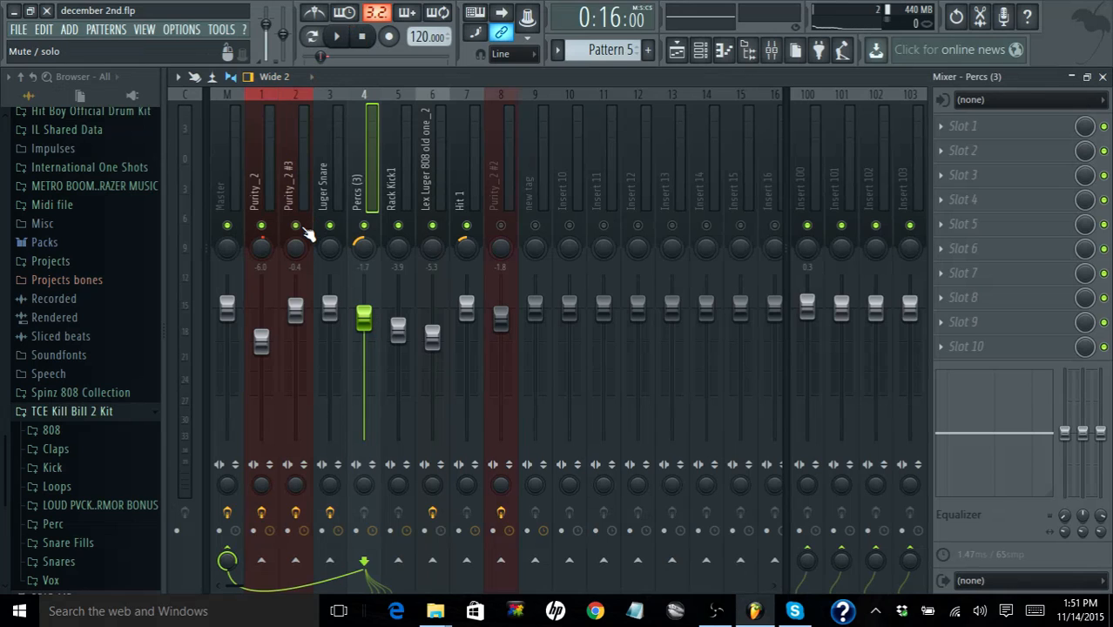
click(221, 192)
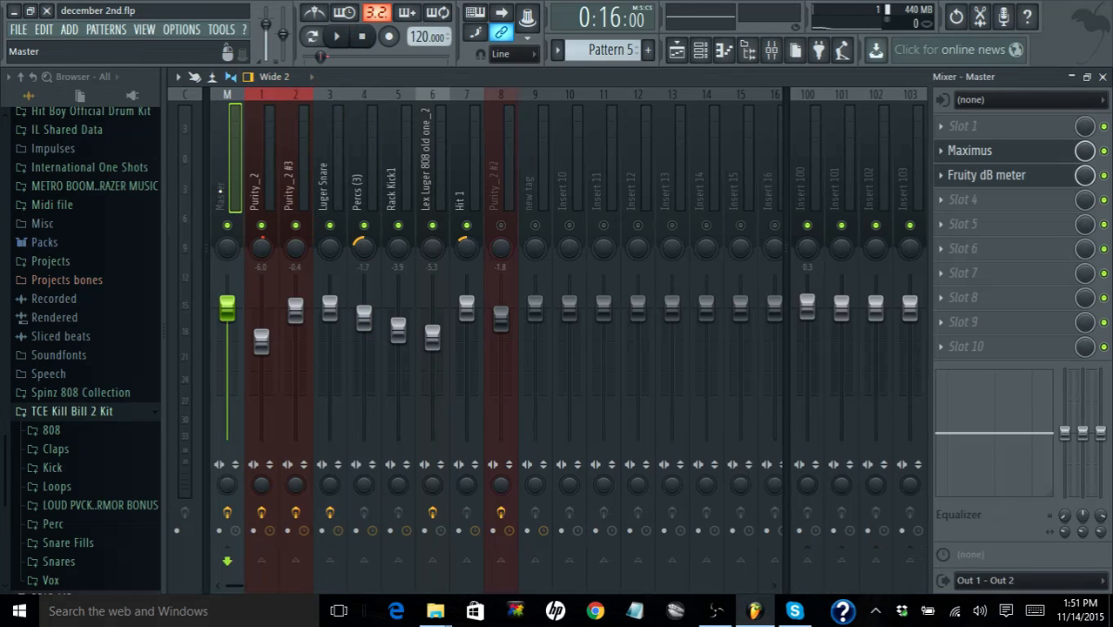
click(338, 40)
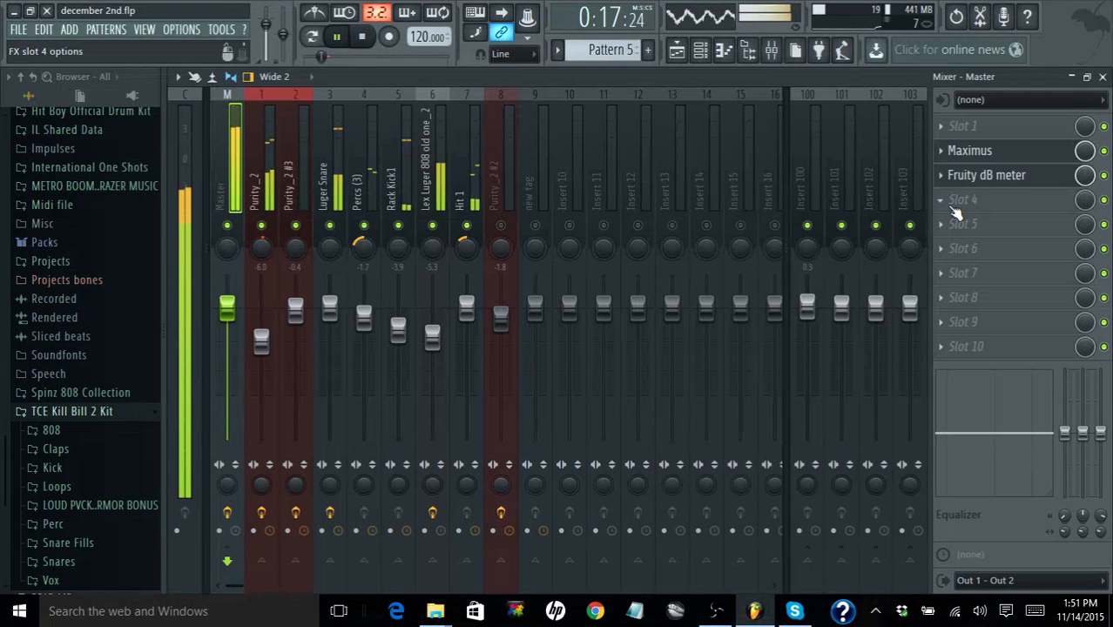
In the Master track's Maximus bands view, raise the mid band to 0.6 dB and boost the low band further, stopping playback when finished
click(958, 152)
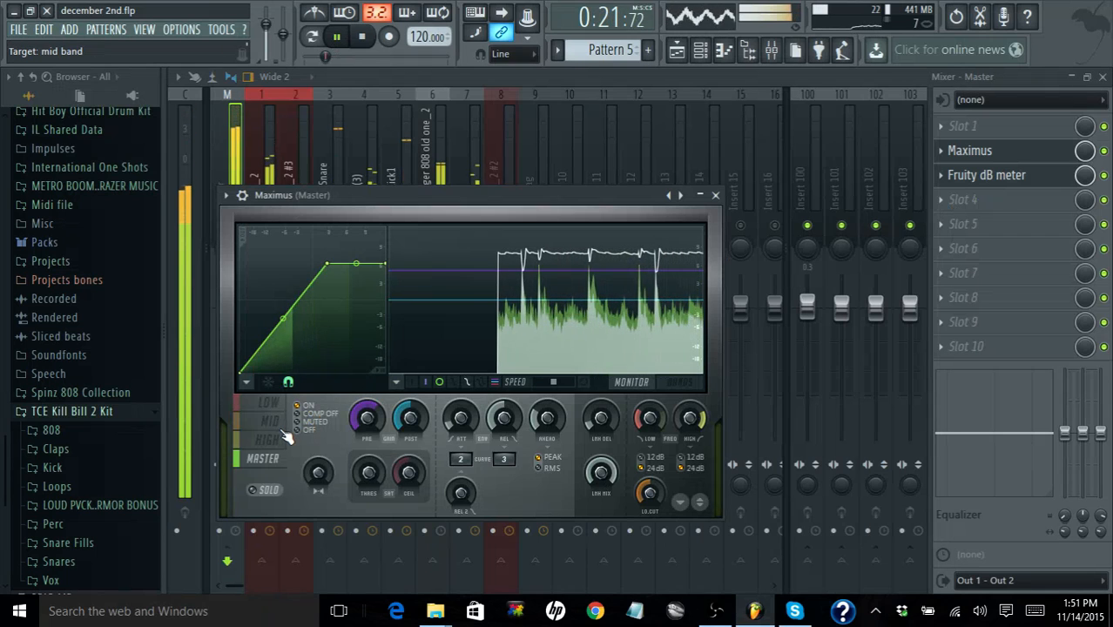
click(681, 384)
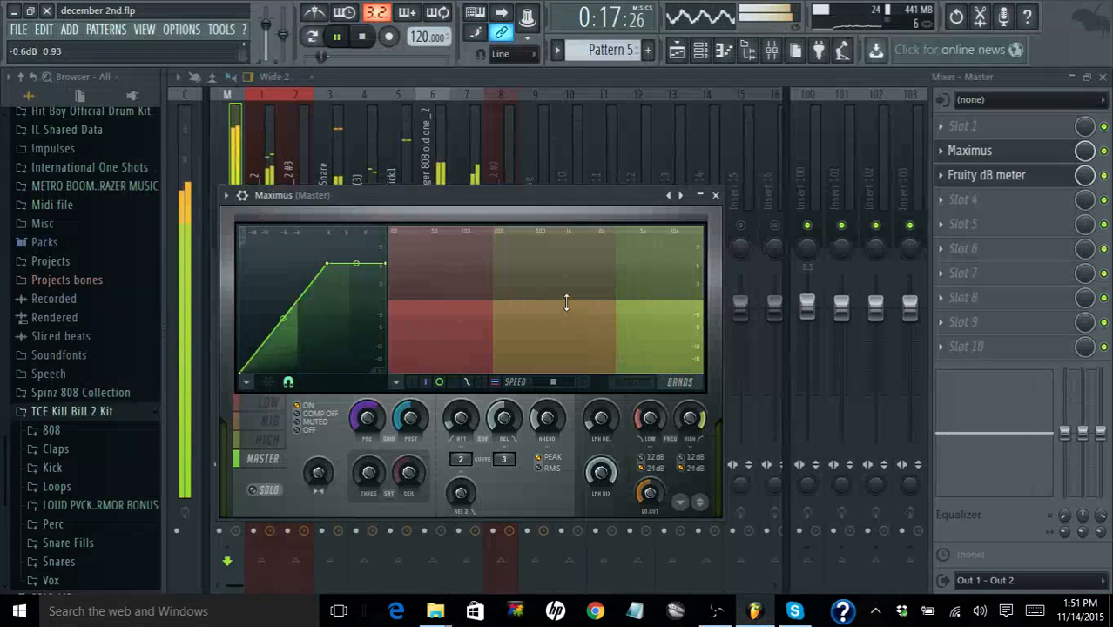
drag(565, 302, 565, 297)
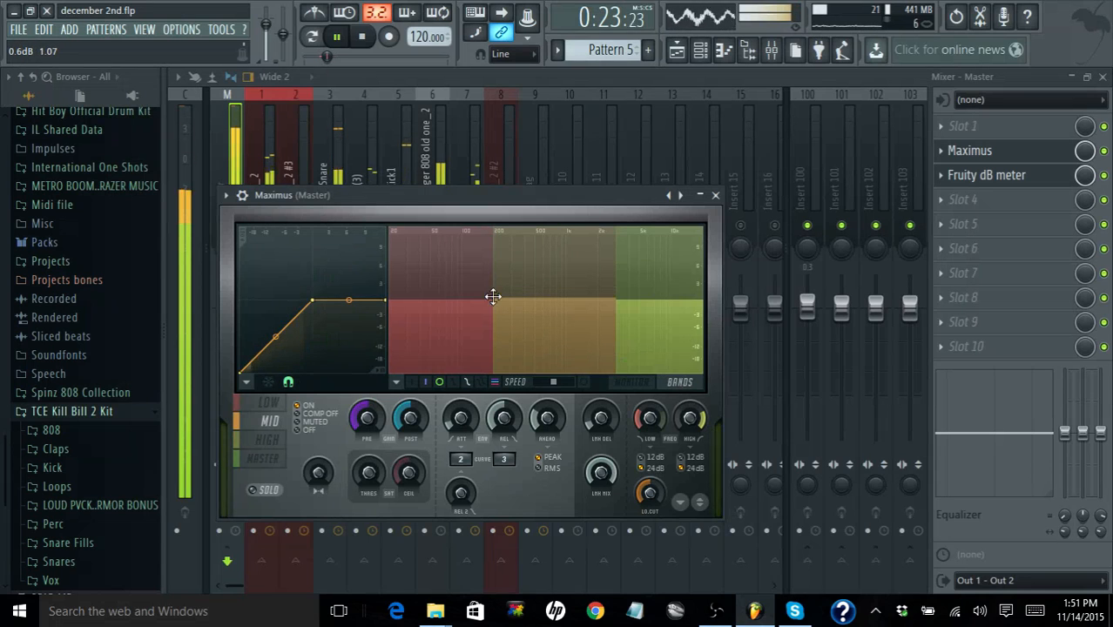
drag(471, 306, 471, 297)
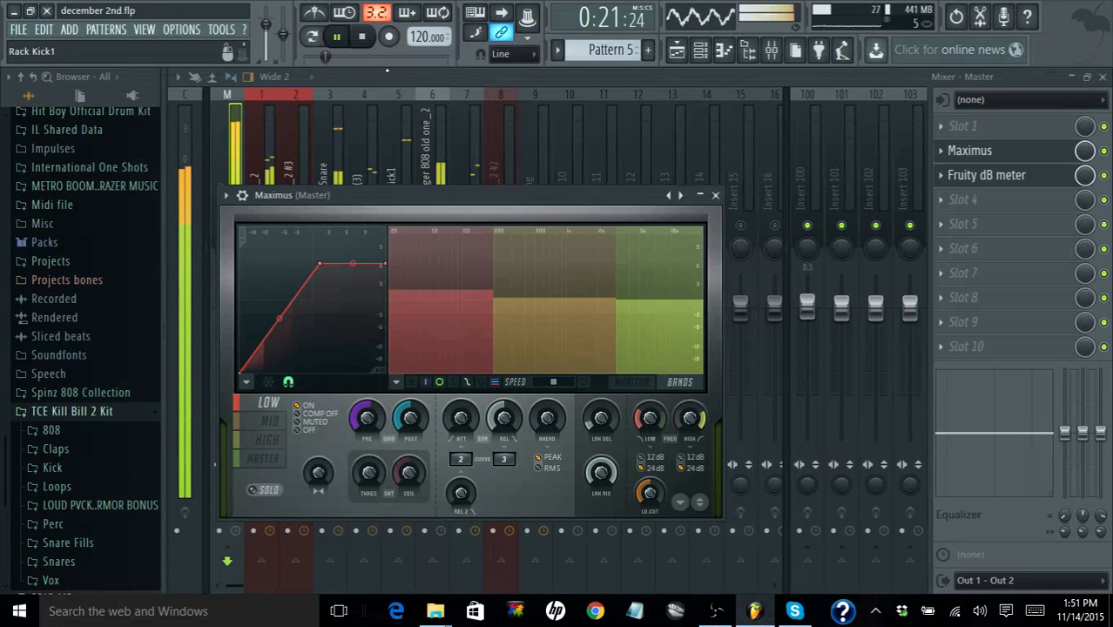
click(369, 49)
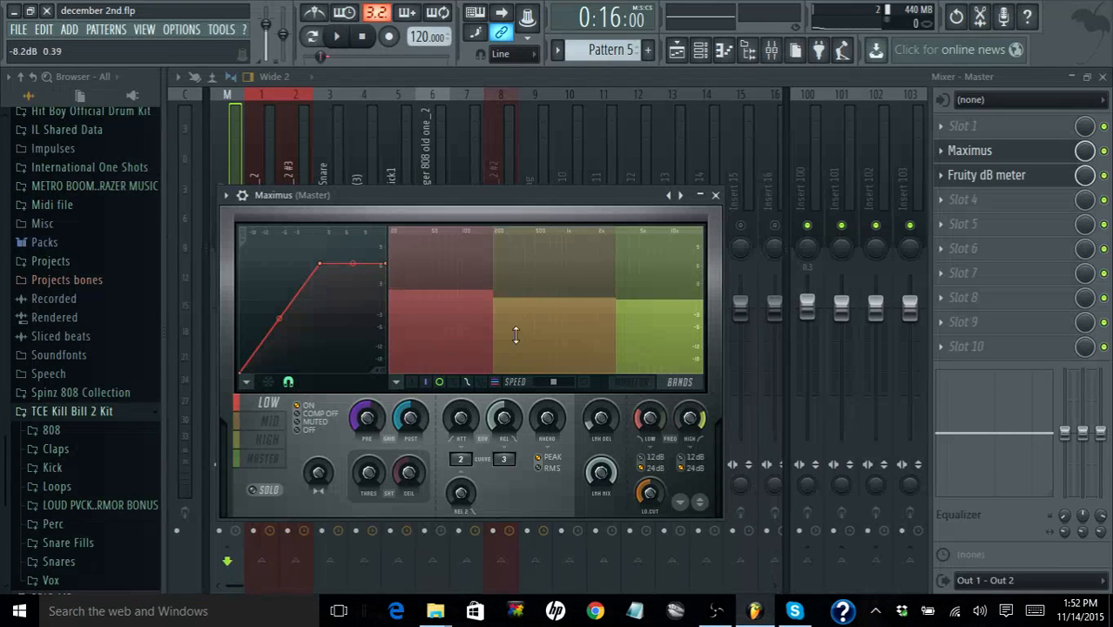
Solo the low band in Maximus, bow the first segment of its curve upward during playback, and save the project
click(586, 386)
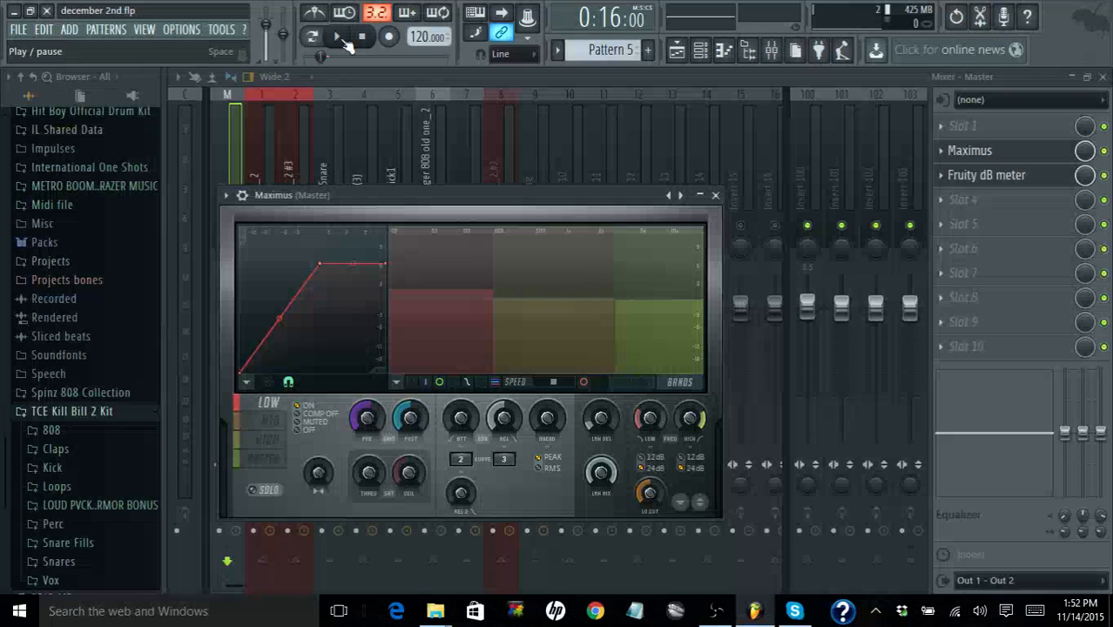
click(343, 41)
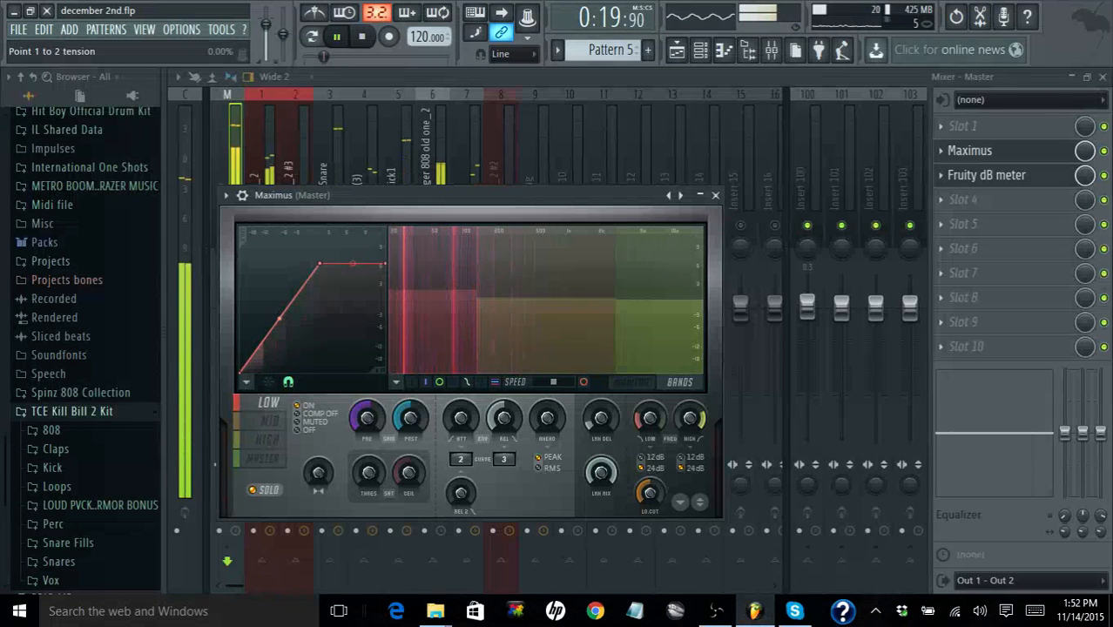
drag(278, 318, 278, 306)
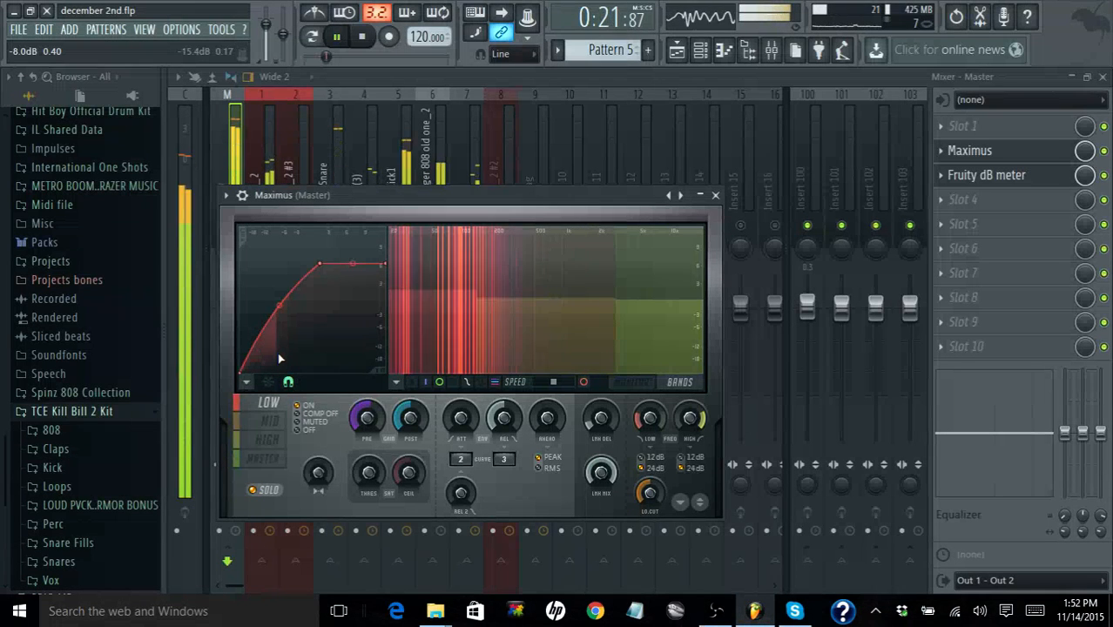
key(ctrl+s)
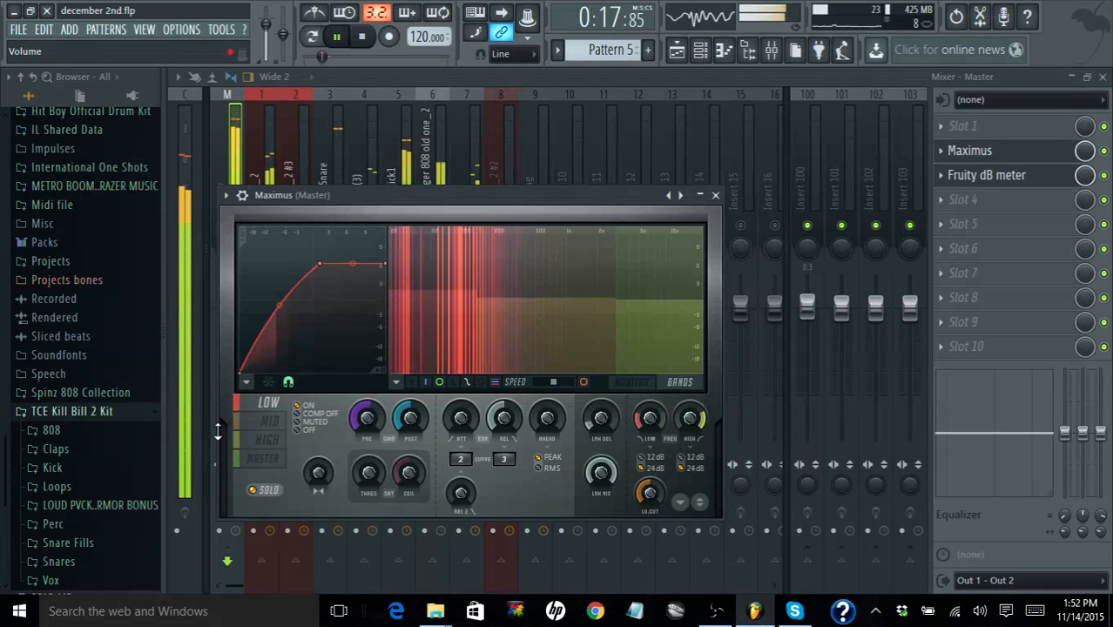
Audition the soloed Maximus bands during playback, shift the mid/high crossover slightly lower in frequency, and stop playback with the Master band selected
click(270, 422)
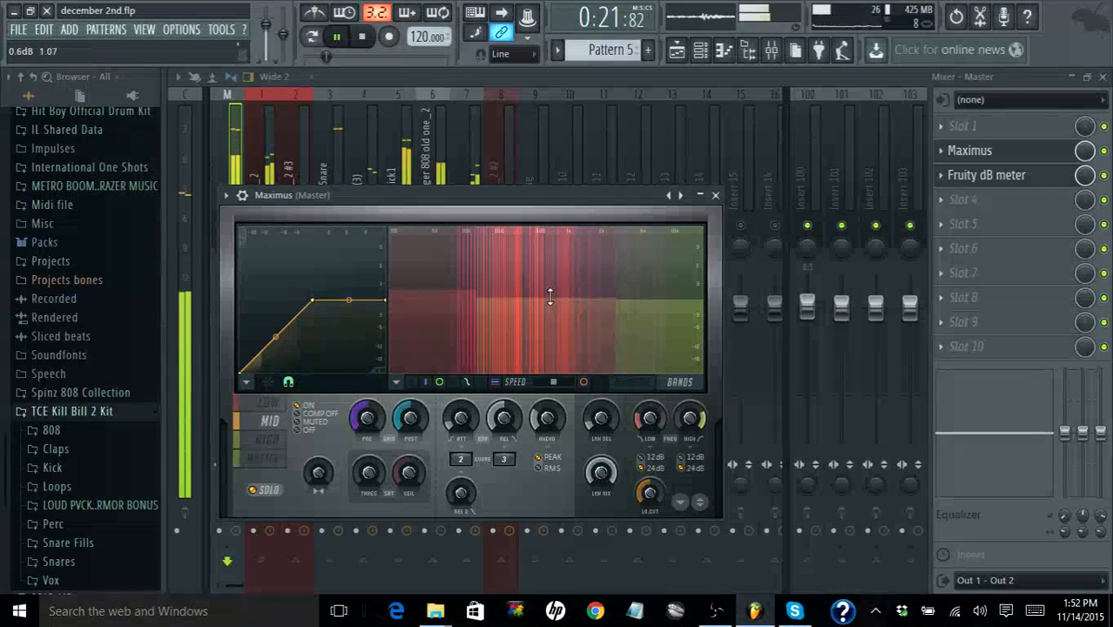
click(296, 425)
click(267, 440)
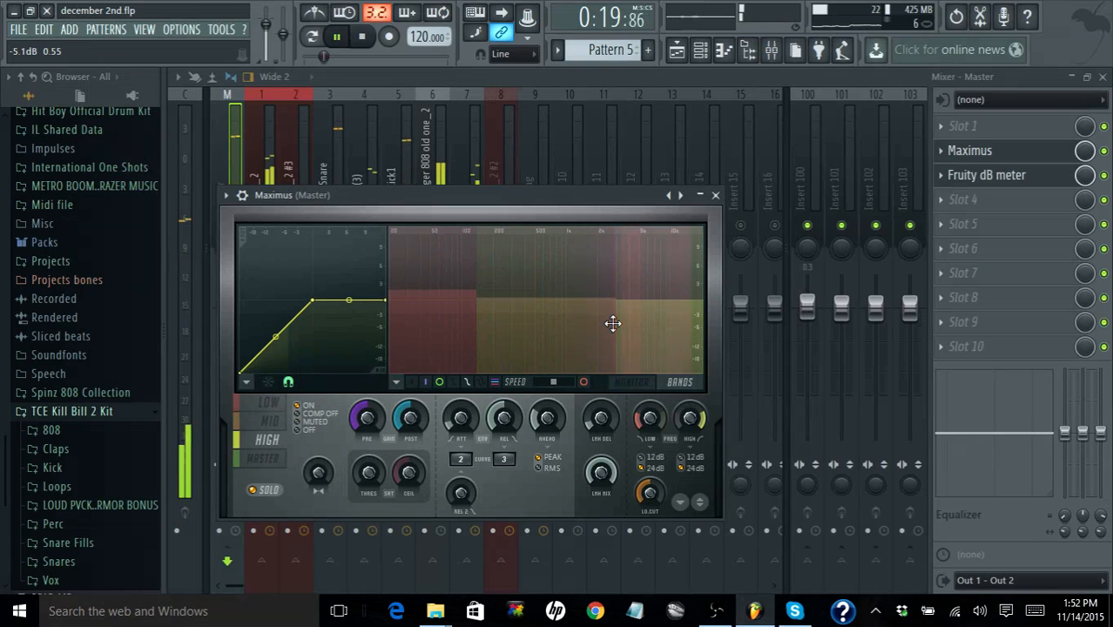
drag(615, 319, 609, 319)
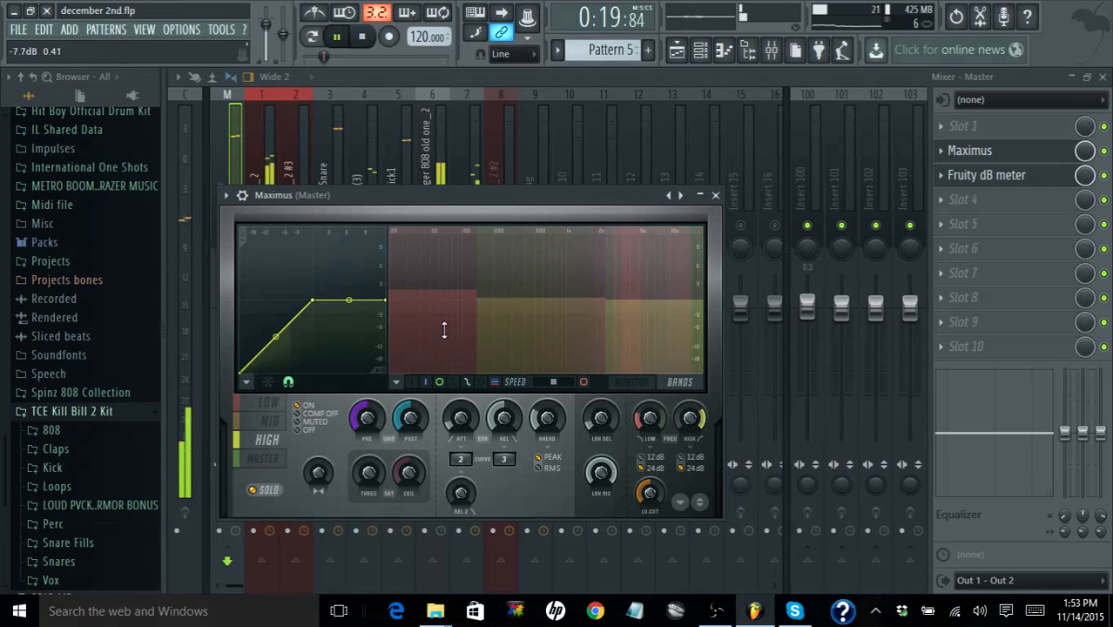
click(276, 461)
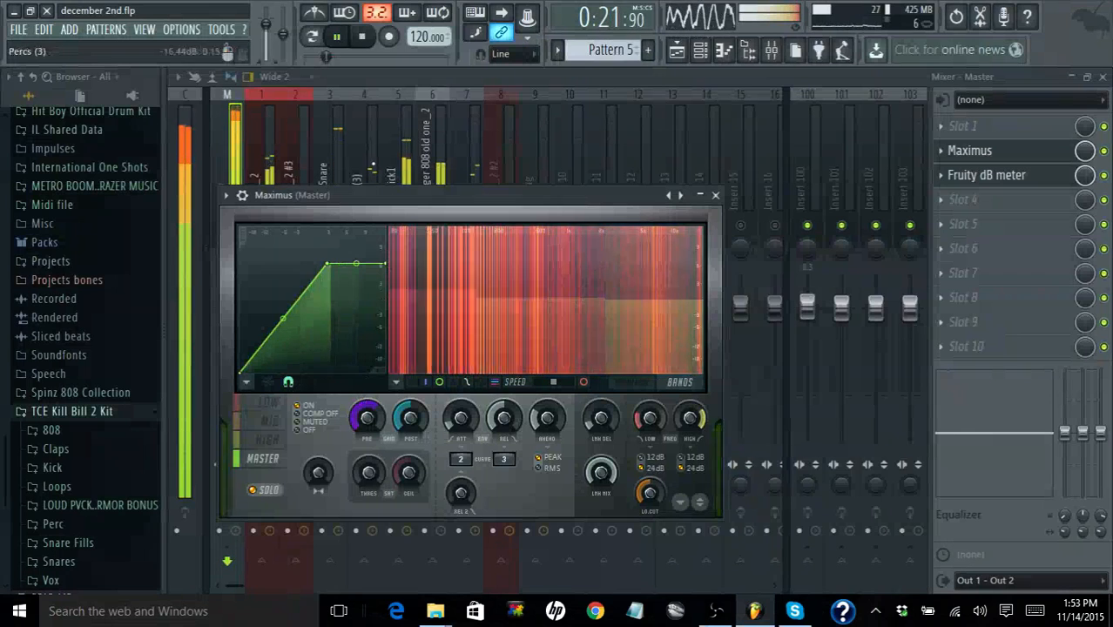
click(363, 50)
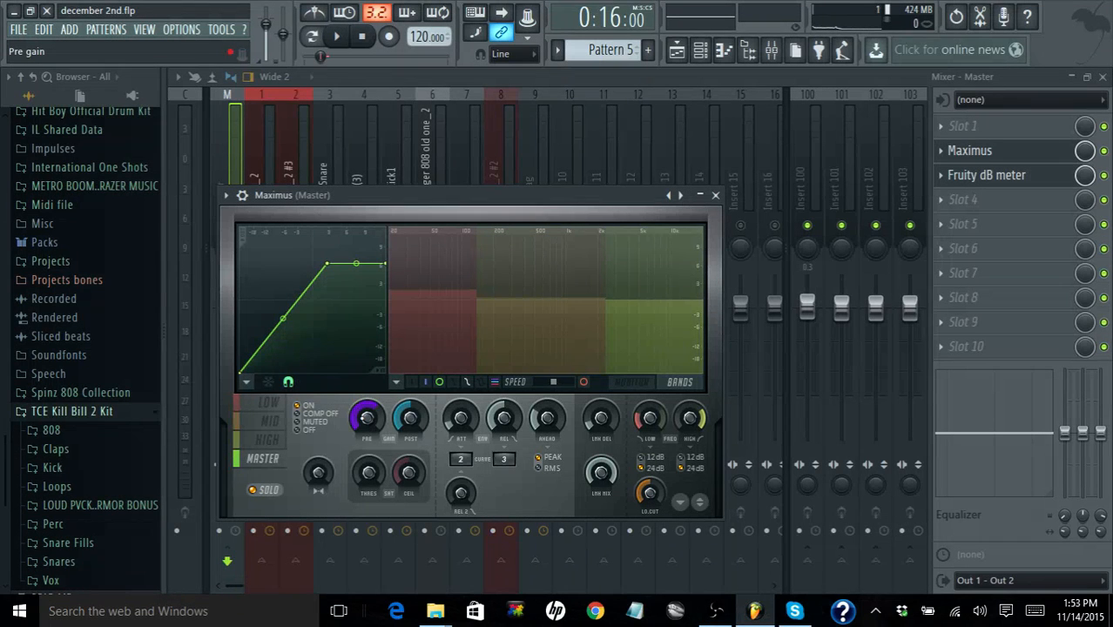
Reset the Maximus Master band's pre gain during playback, stop the beat, and save the project
click(347, 49)
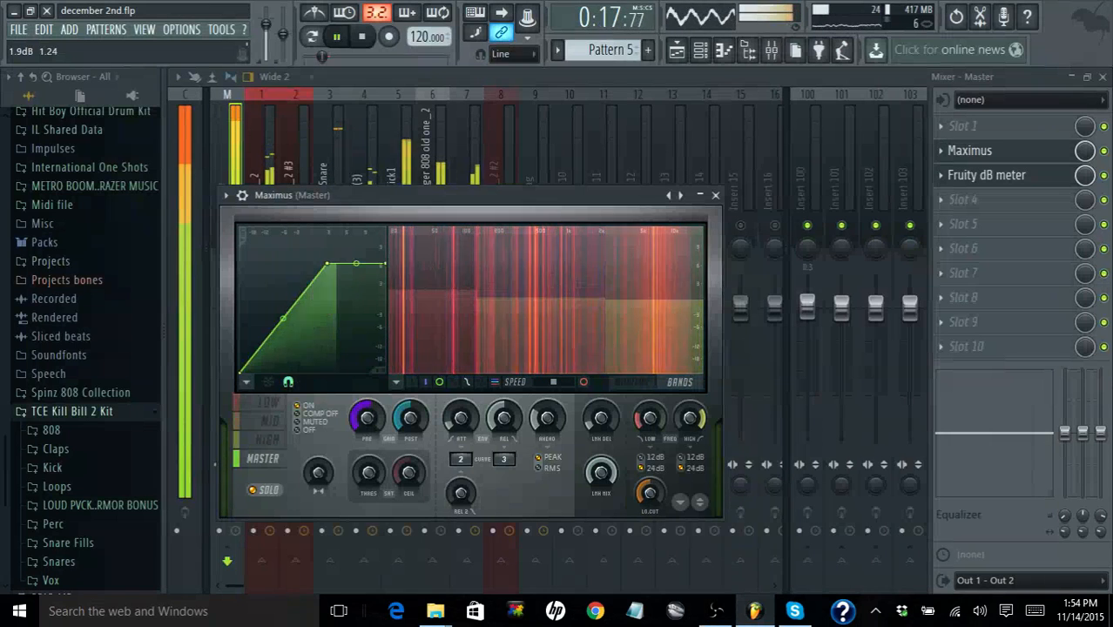
right_click(371, 421)
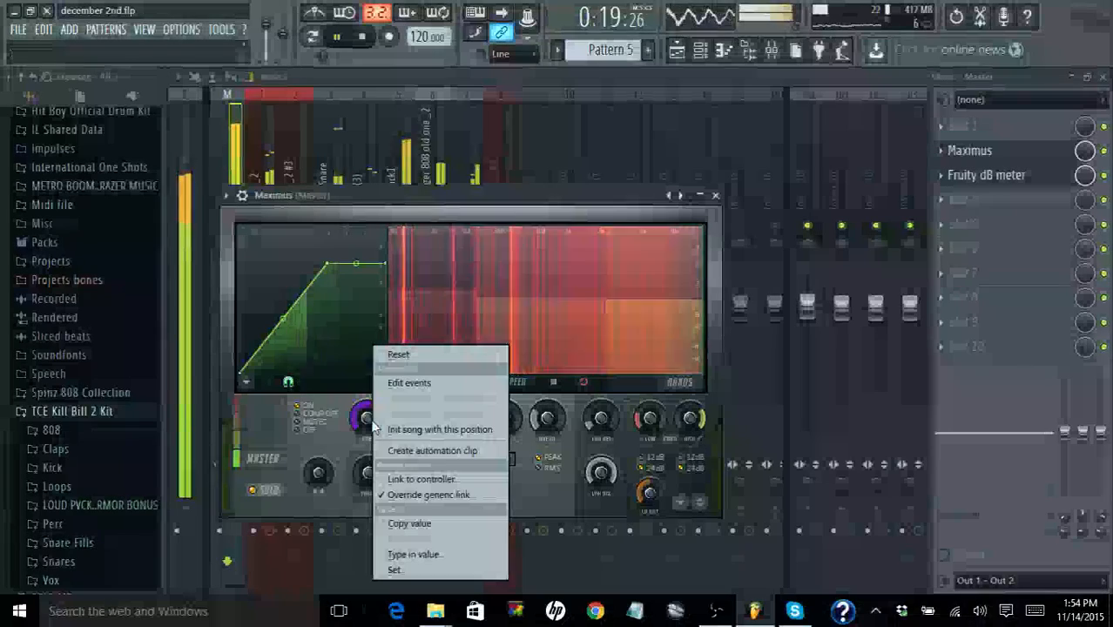
click(402, 351)
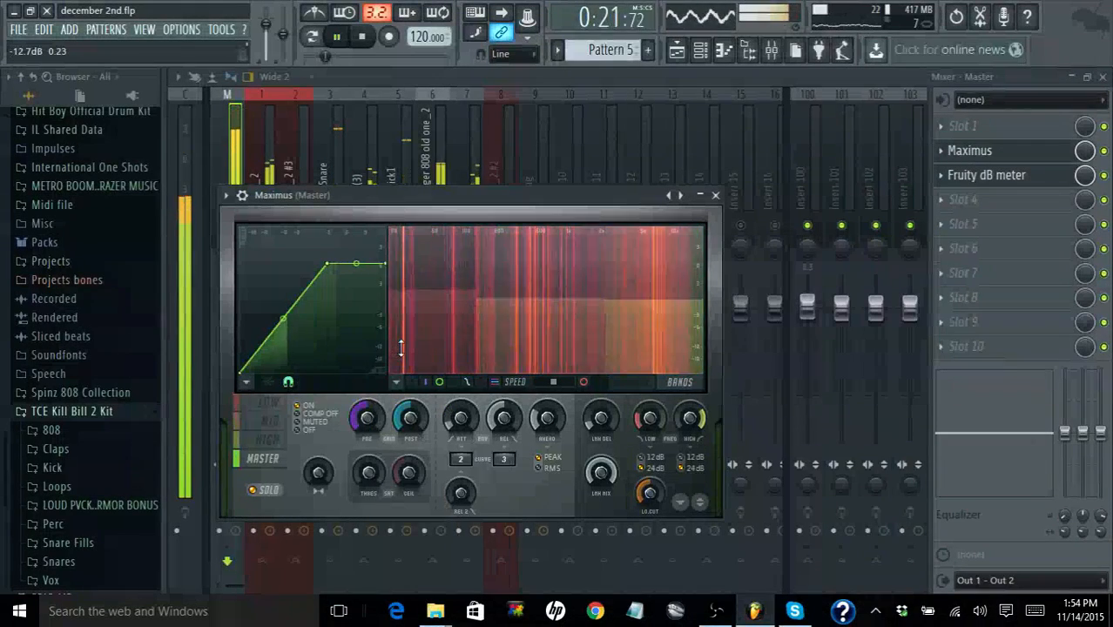
key(space)
key(ctrl+s)
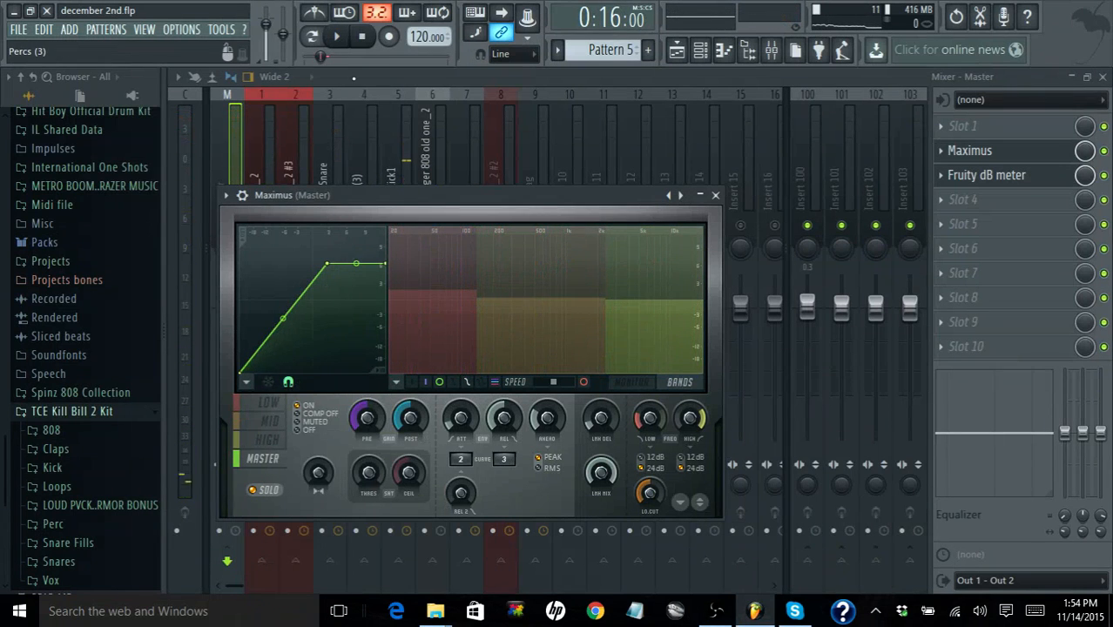
Play the beat, close Maximus, mute the Purity_2 and Lex Luger 808 tracks, and stop playback
click(339, 37)
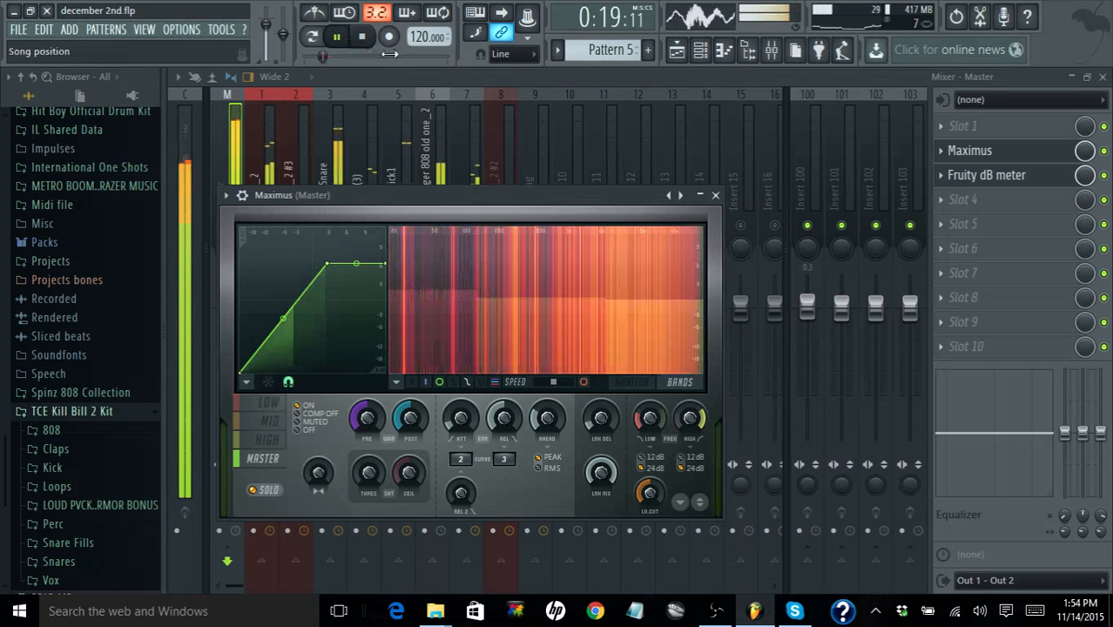
click(423, 83)
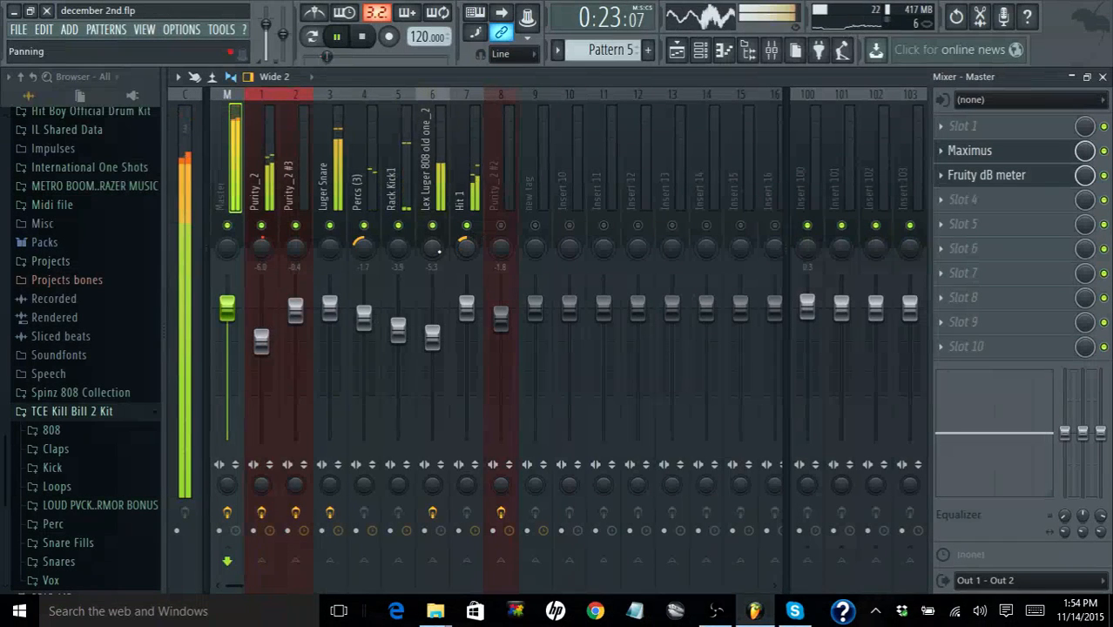
click(270, 225)
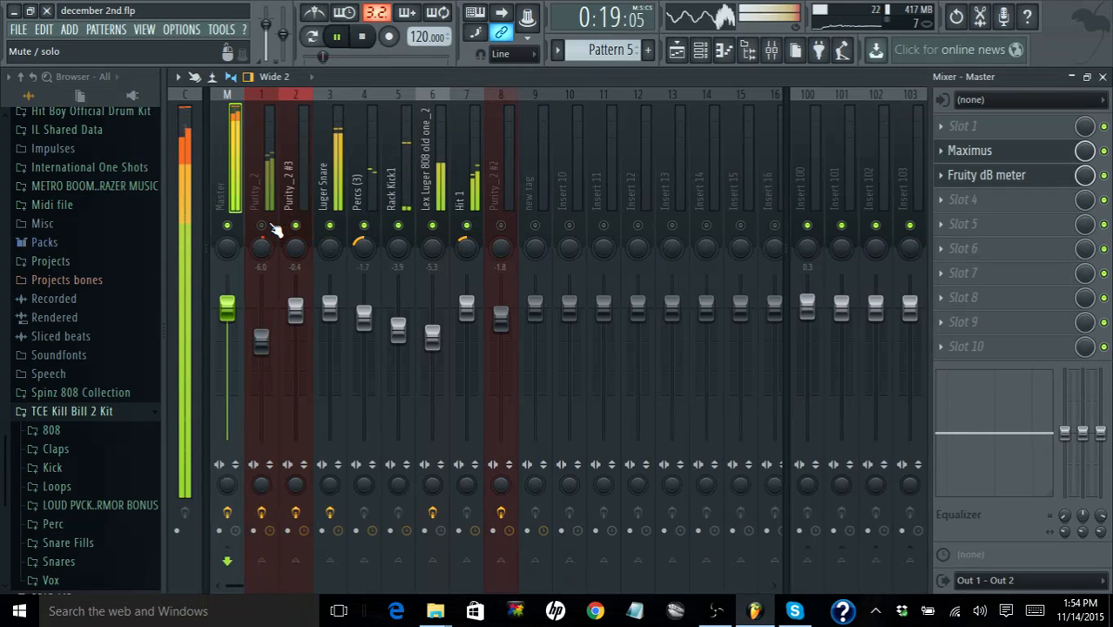
click(438, 225)
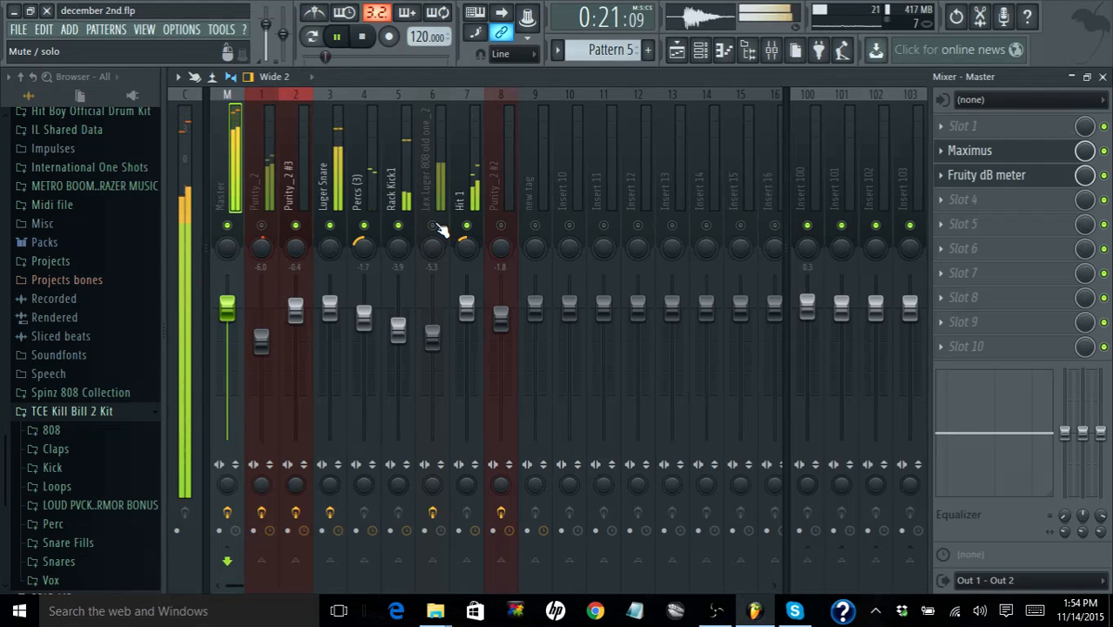
click(362, 37)
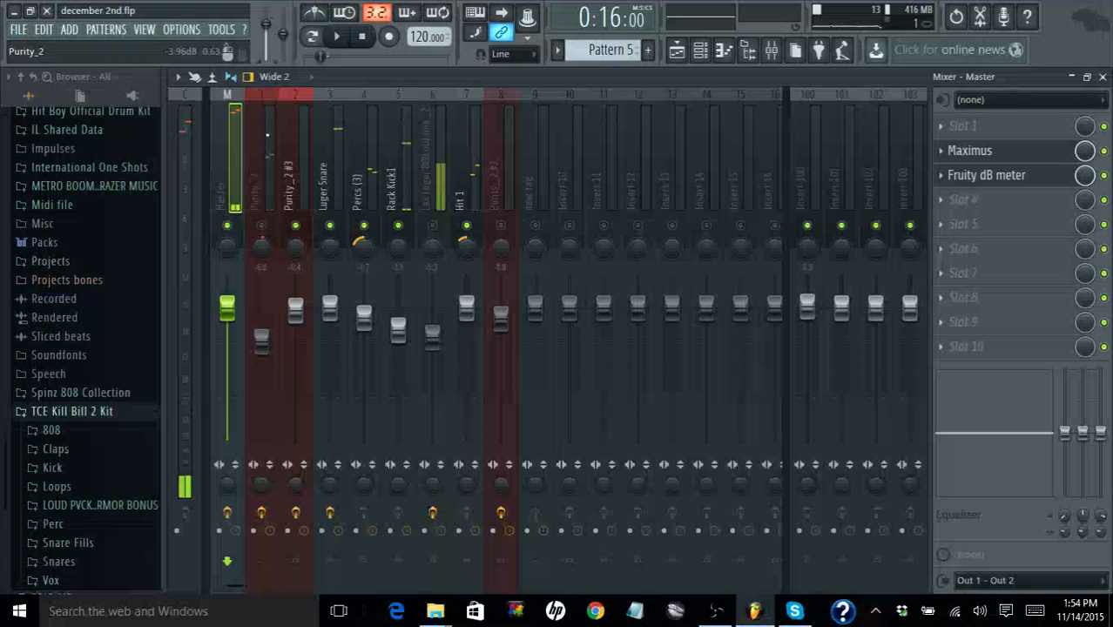
Reopen Maximus on the Master track and turn the low band's stereo separation toward merged
click(967, 153)
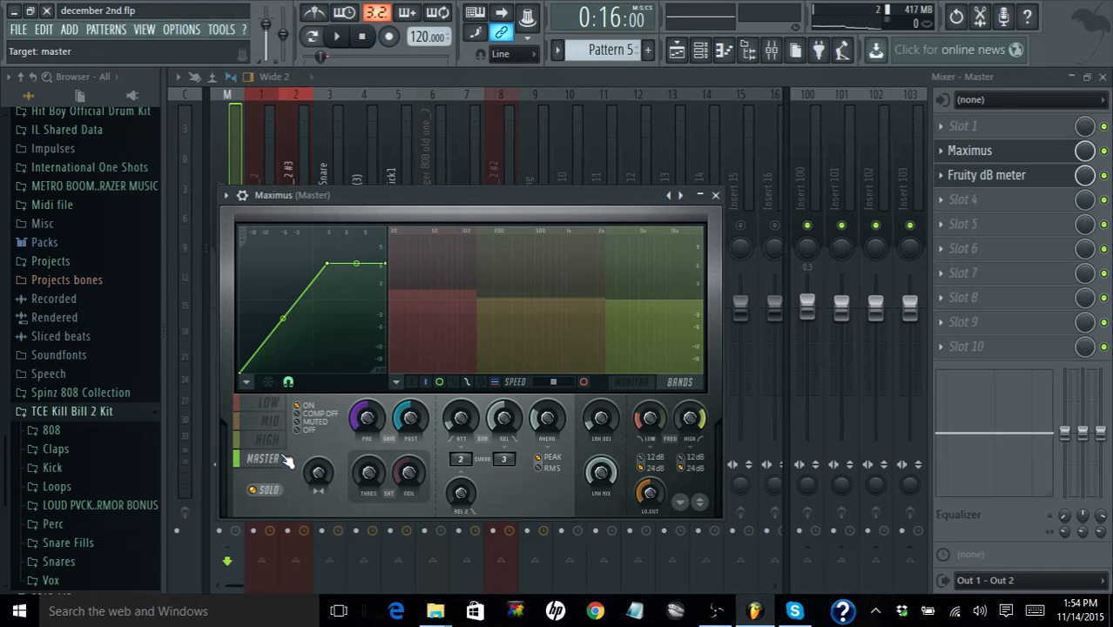
click(281, 406)
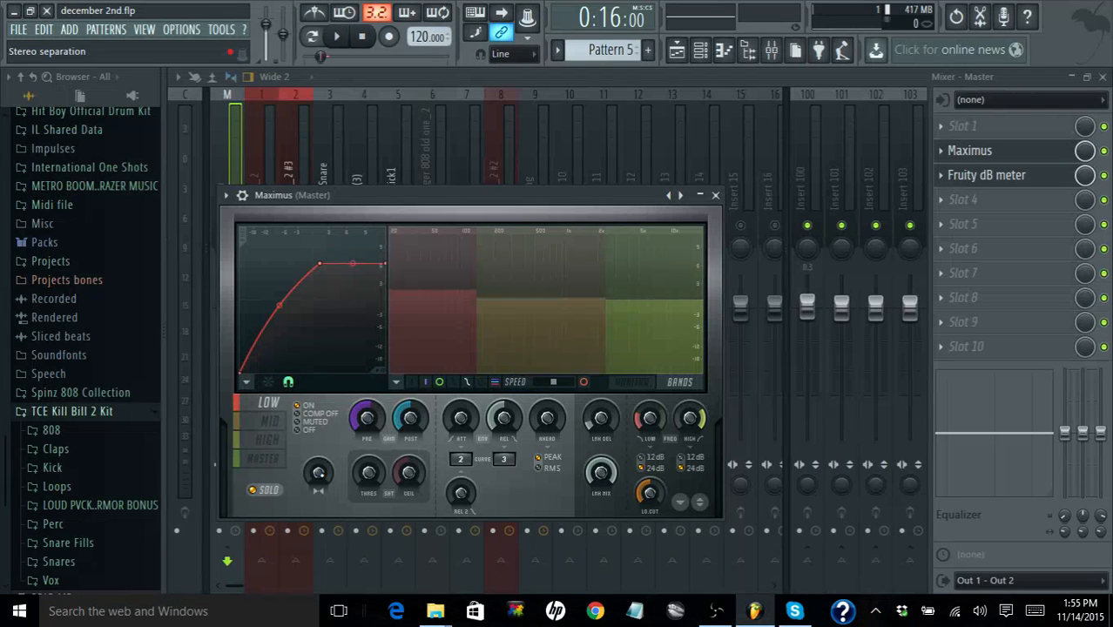
drag(319, 473, 319, 422)
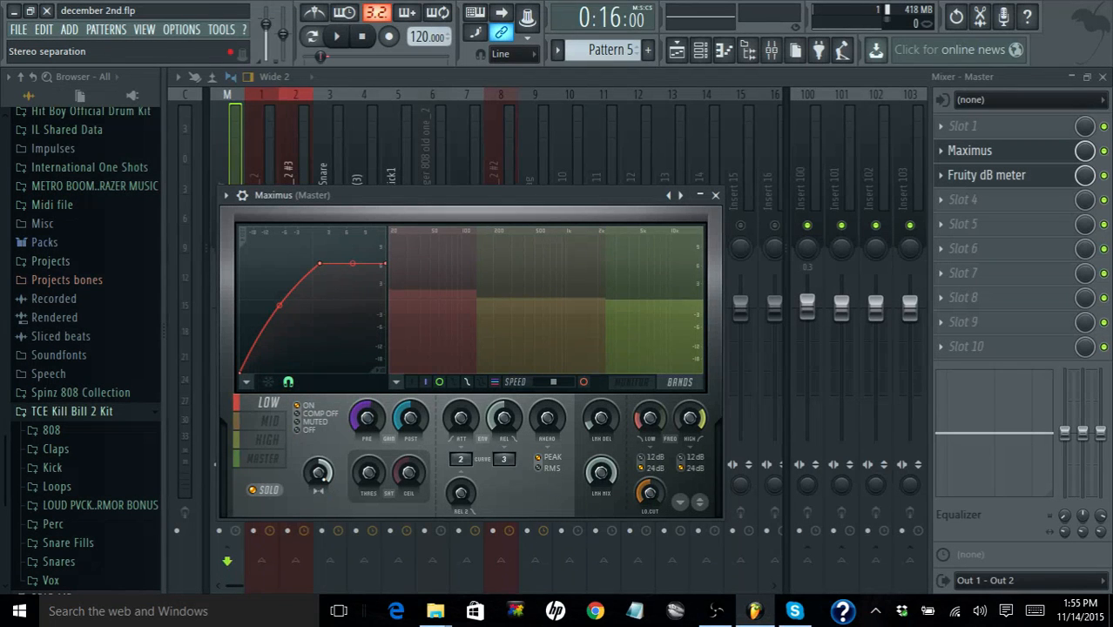
Set the stereo separation in Maximus to 27% separated for the mid band and 6% separated for the high band
drag(319, 472, 319, 496)
click(262, 426)
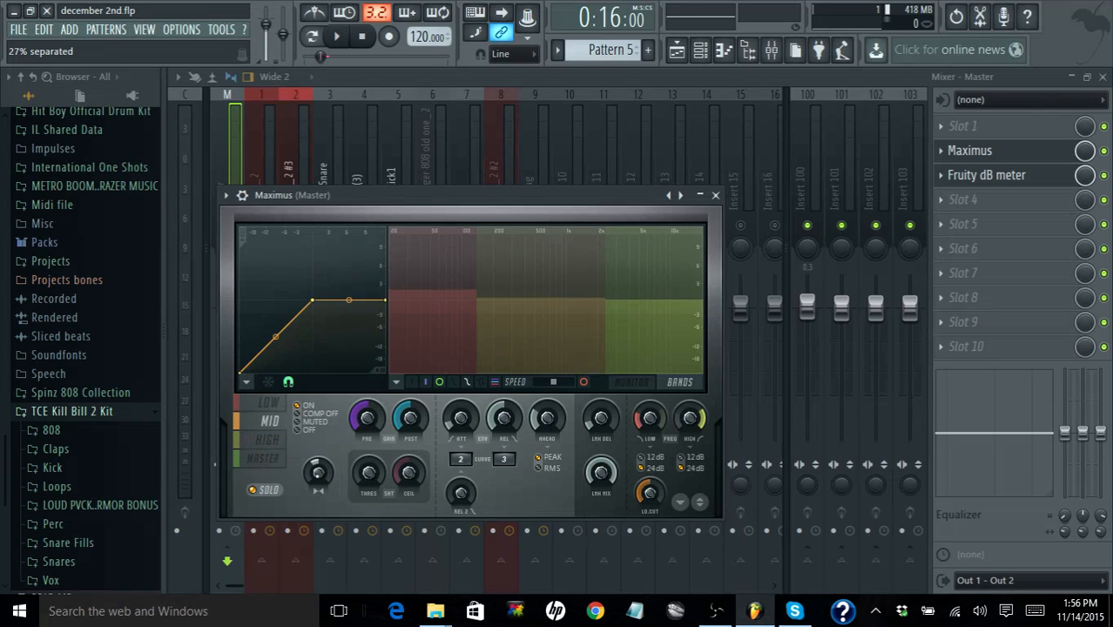
click(285, 451)
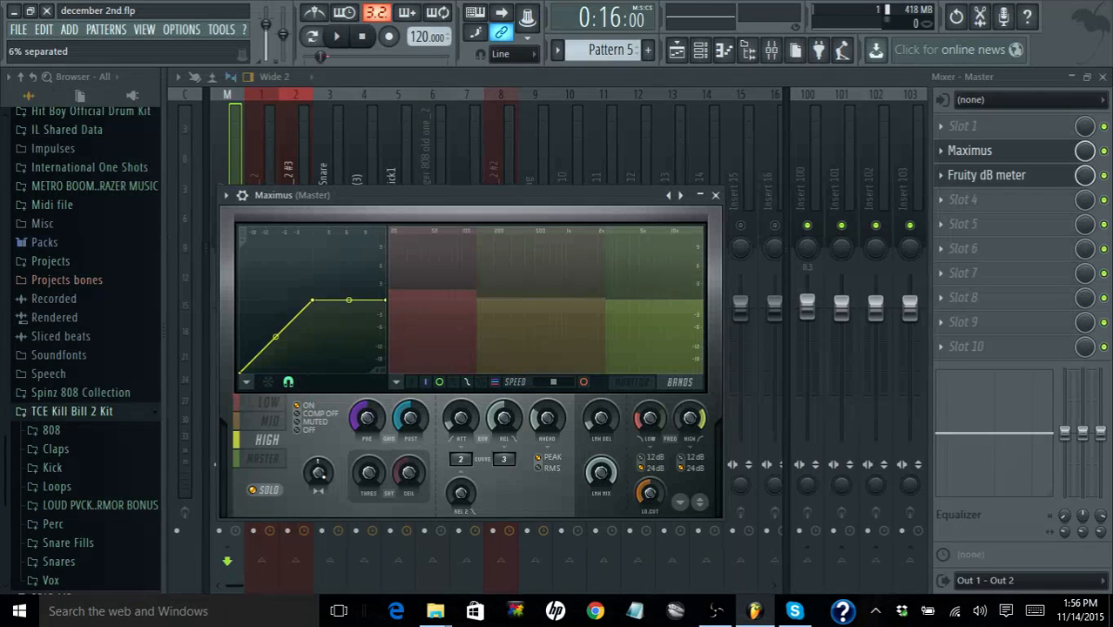
Try a stereo separation of 46% separated on the Maximus Master band and reset it
click(263, 459)
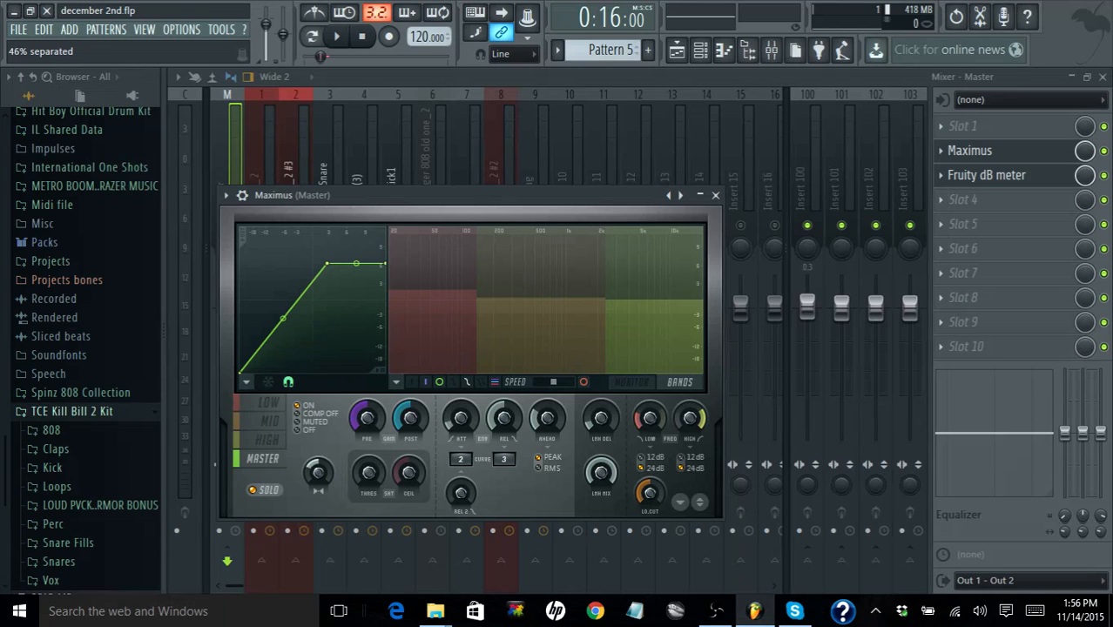
right_click(312, 344)
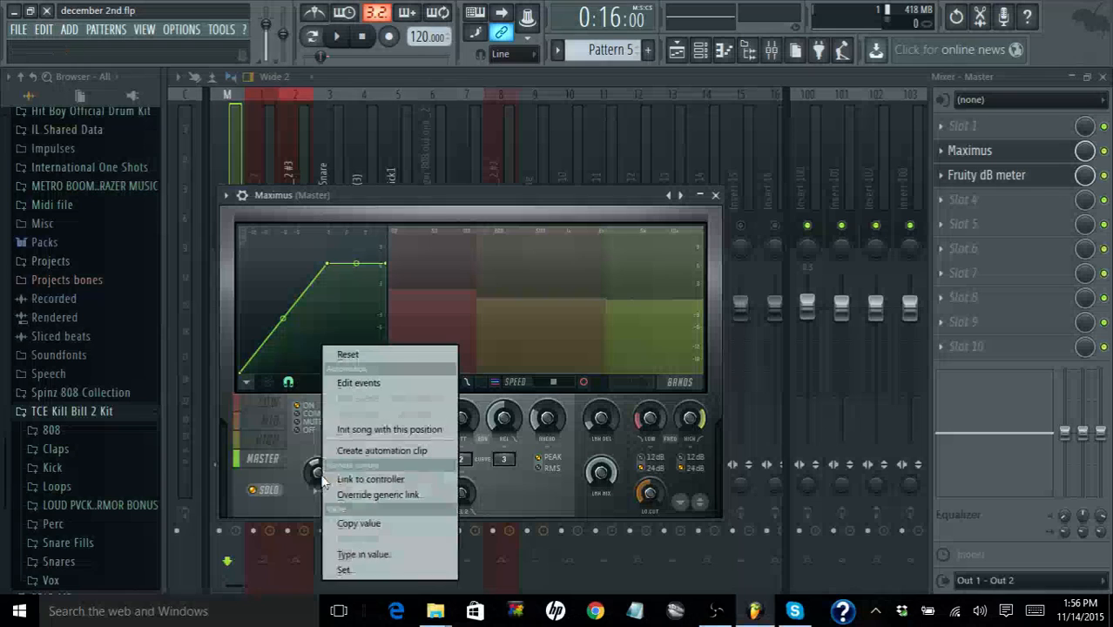
click(340, 354)
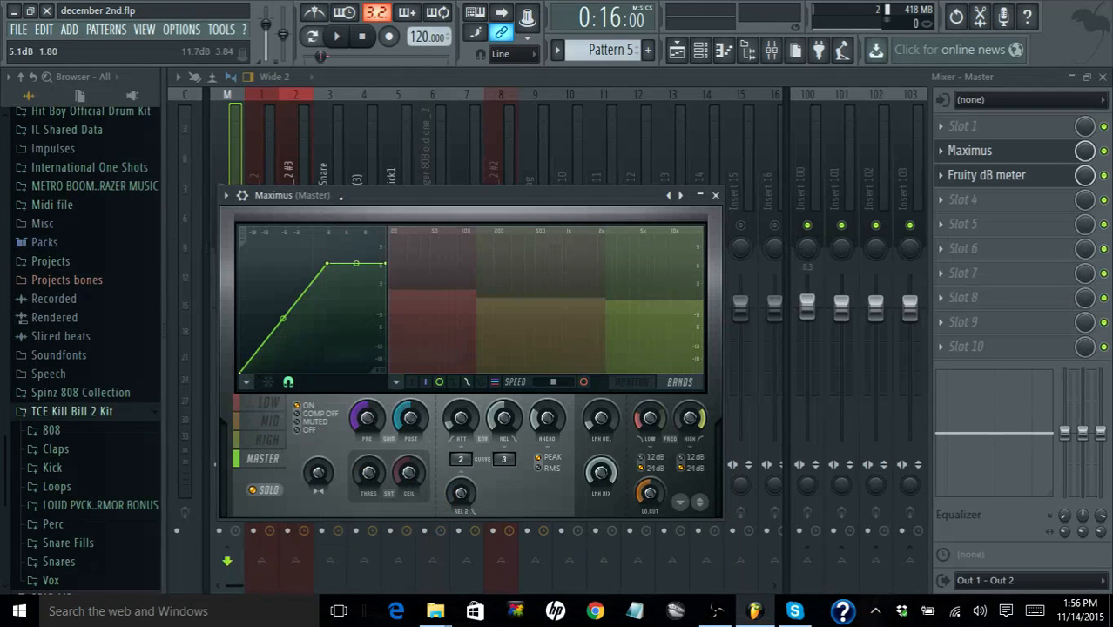
Play the beat with the low band selected and solo off, reset its stereo separation, and set it to 100% merged
click(336, 36)
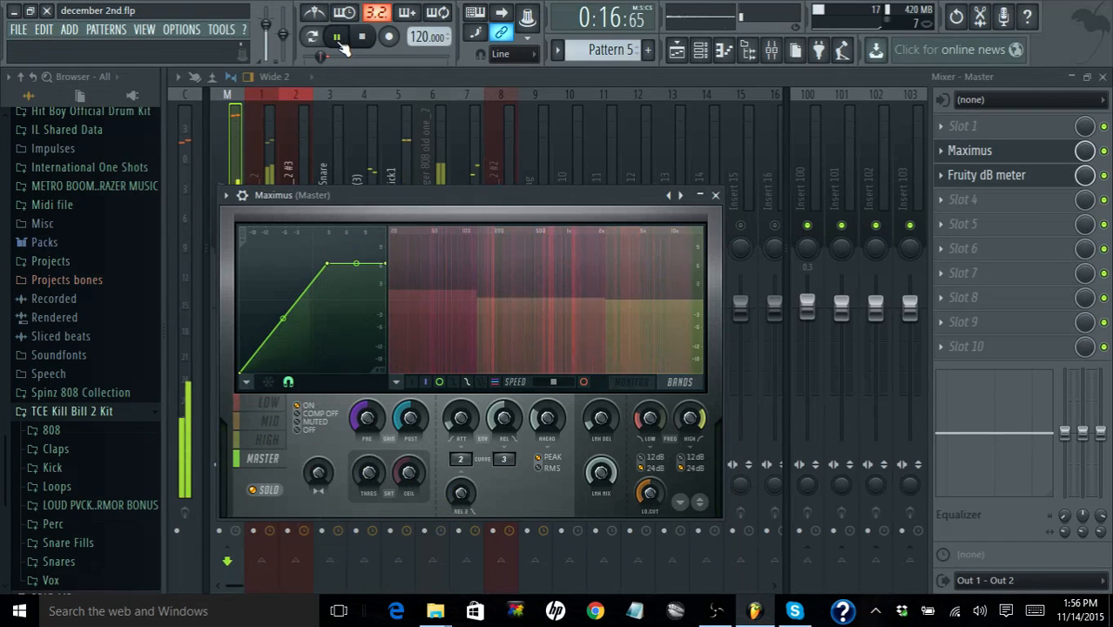
click(272, 407)
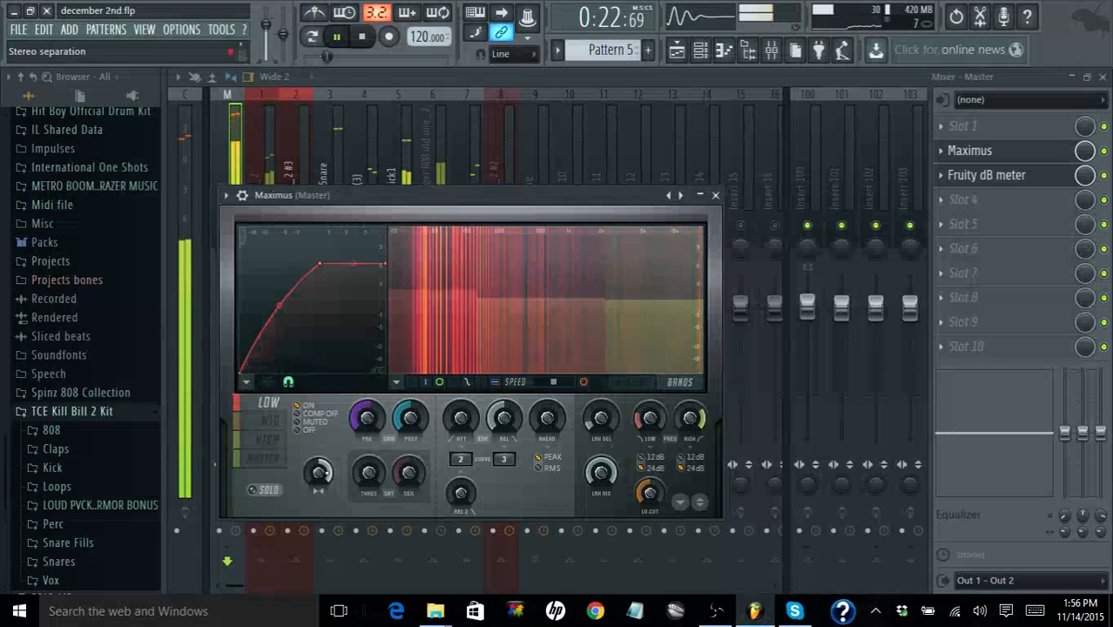
right_click(328, 476)
click(372, 352)
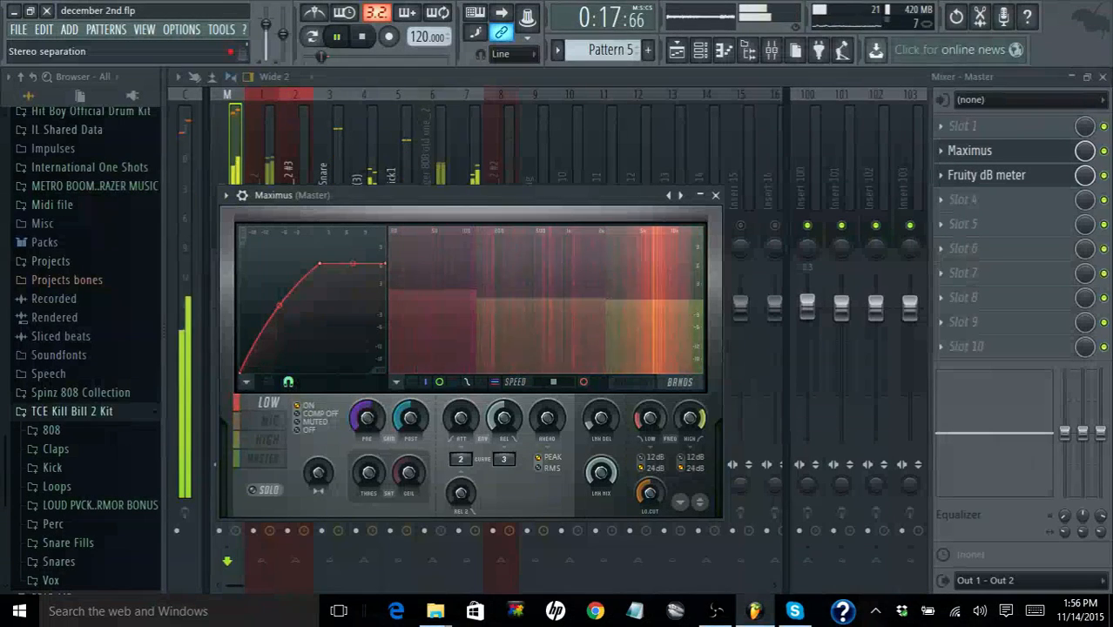
drag(318, 473, 318, 409)
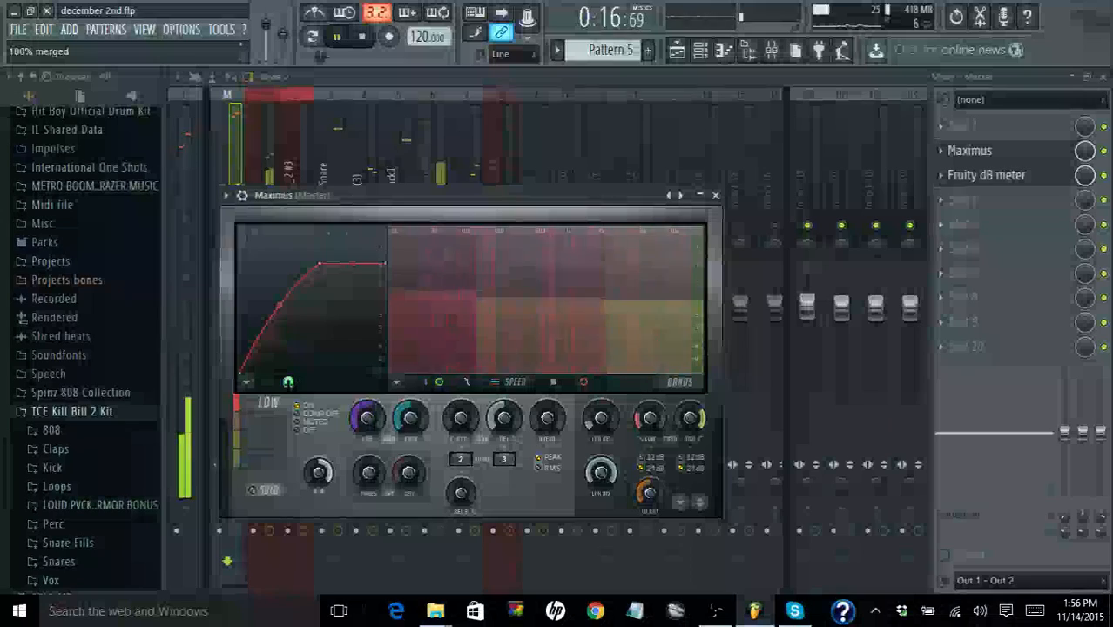
Check the Maximus mid and high bands during playback and turn the Master band's stereo separation toward separated
click(280, 422)
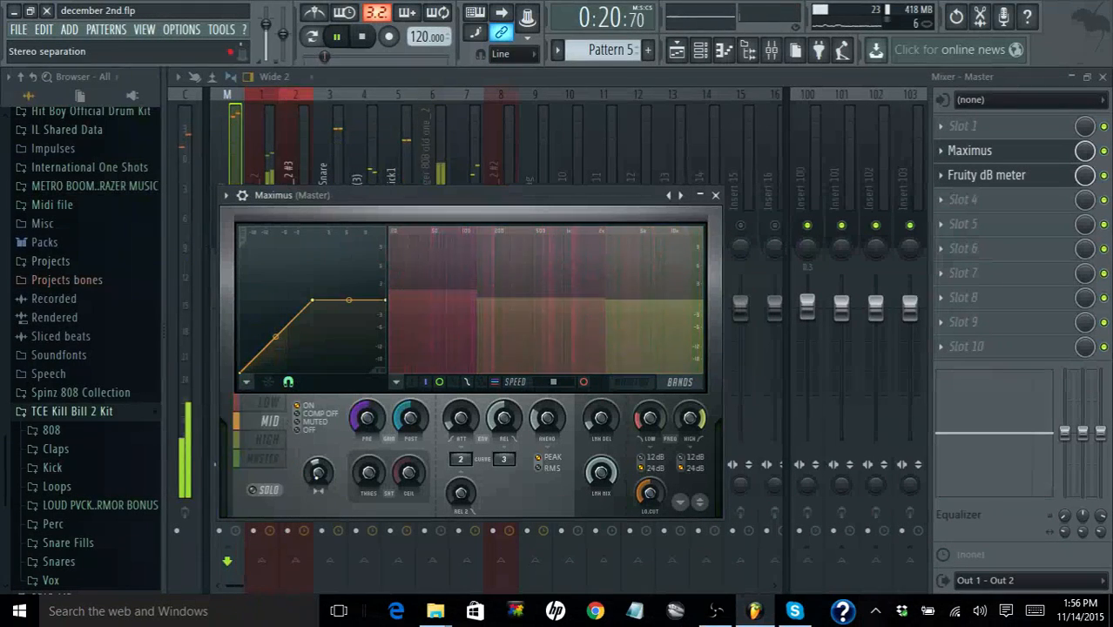
click(284, 446)
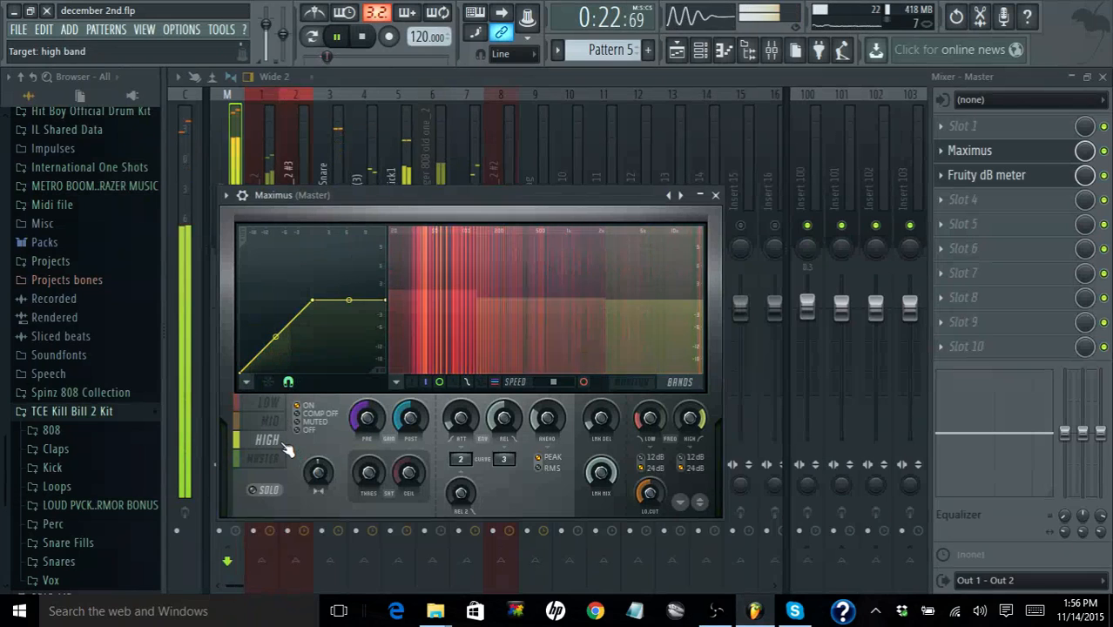
click(282, 464)
drag(320, 473, 320, 497)
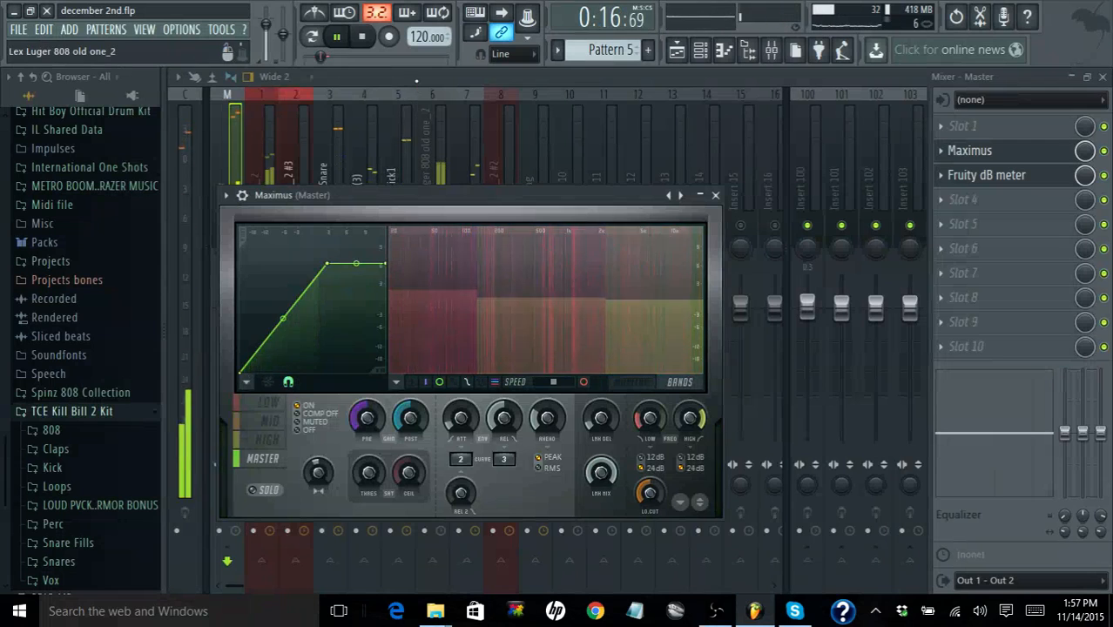
Close Maximus, raise the main volume slightly, and unmute the Lex Luger 808 and Purity_2 tracks
key(Escape)
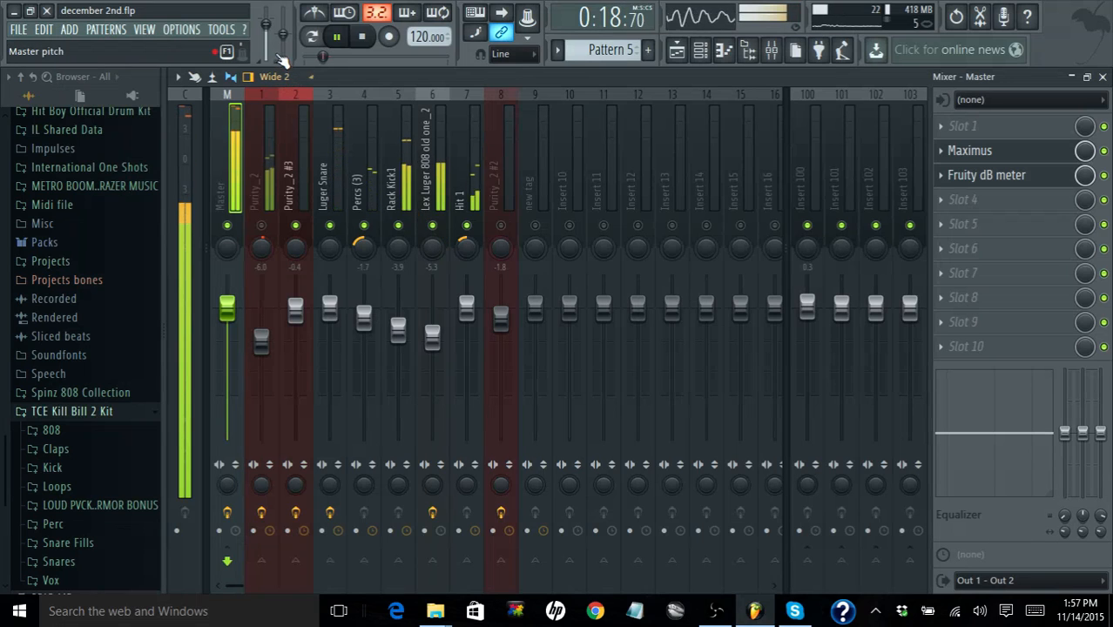
drag(266, 25, 265, 22)
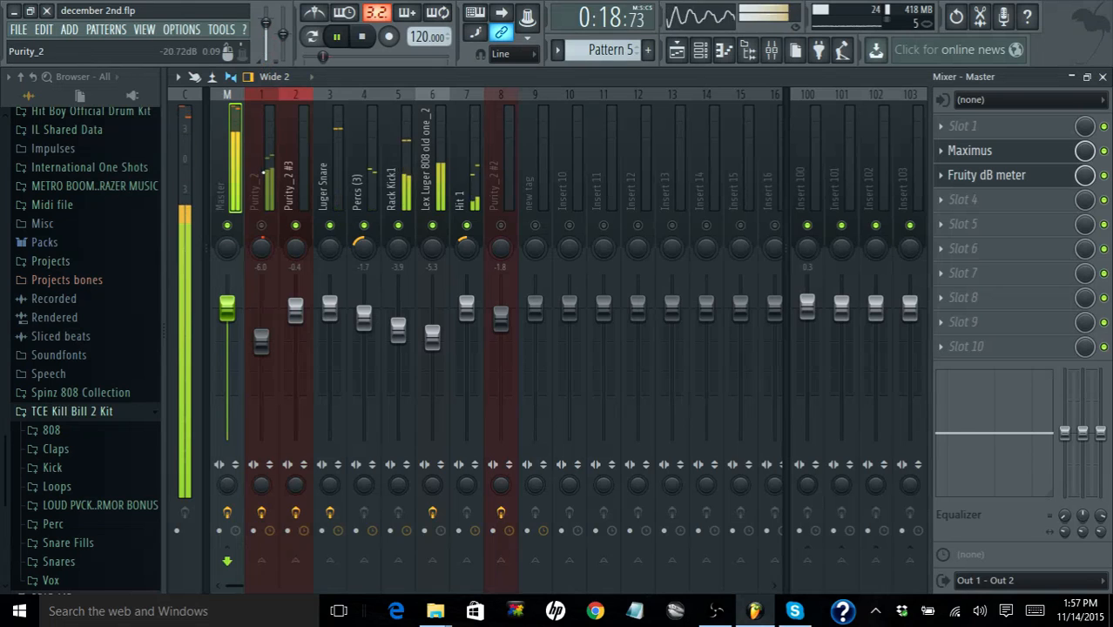
click(263, 226)
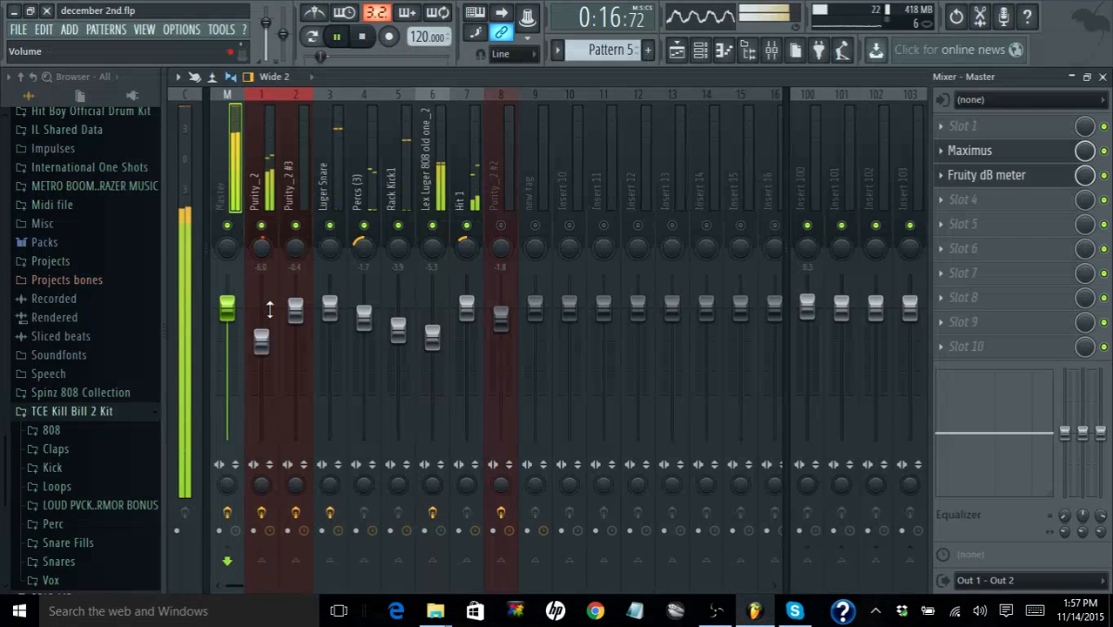
Raise the Purity_2 fader to -5.2 dB, stop playback, and save the project
click(261, 335)
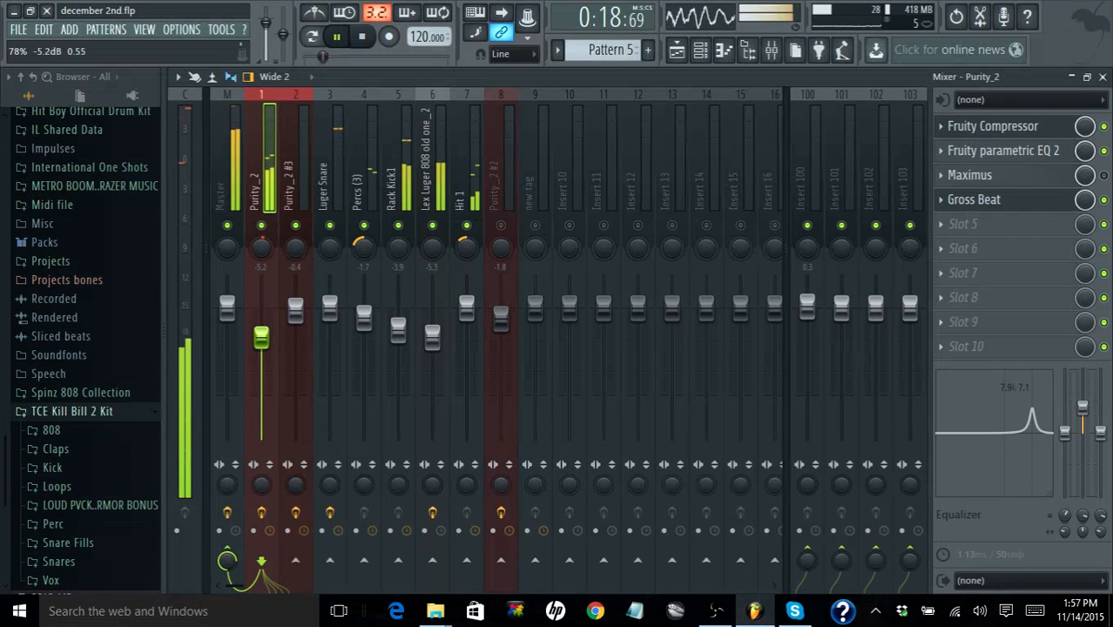
click(368, 36)
key(ctrl+s)
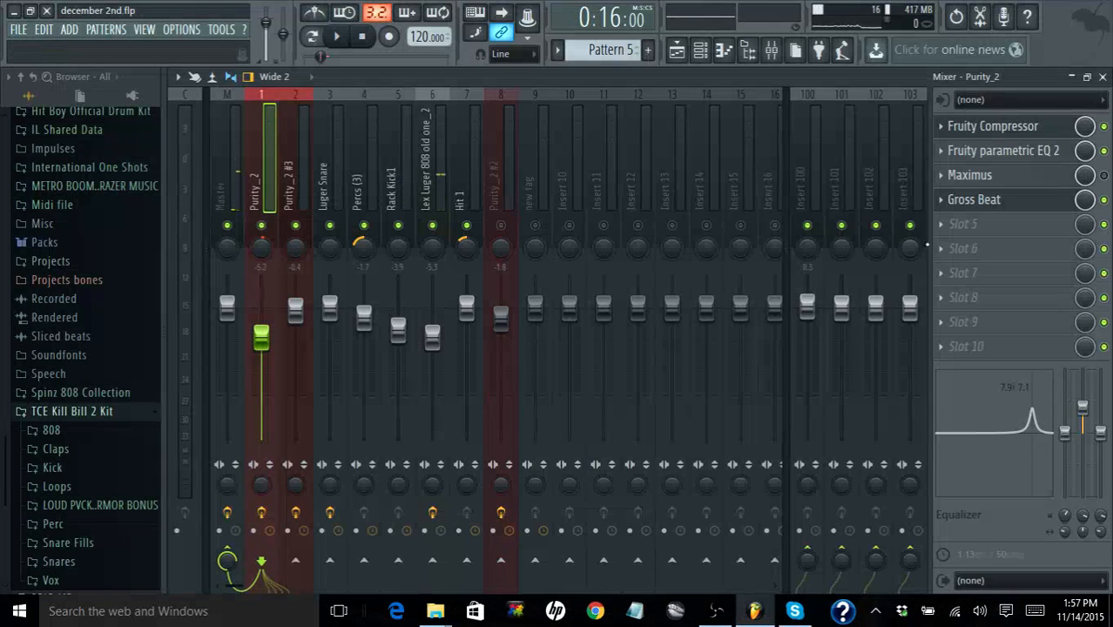
Load Fruity Reeverb 2 into slot 5 of the Purity_2 track and turn down its mix level
click(942, 227)
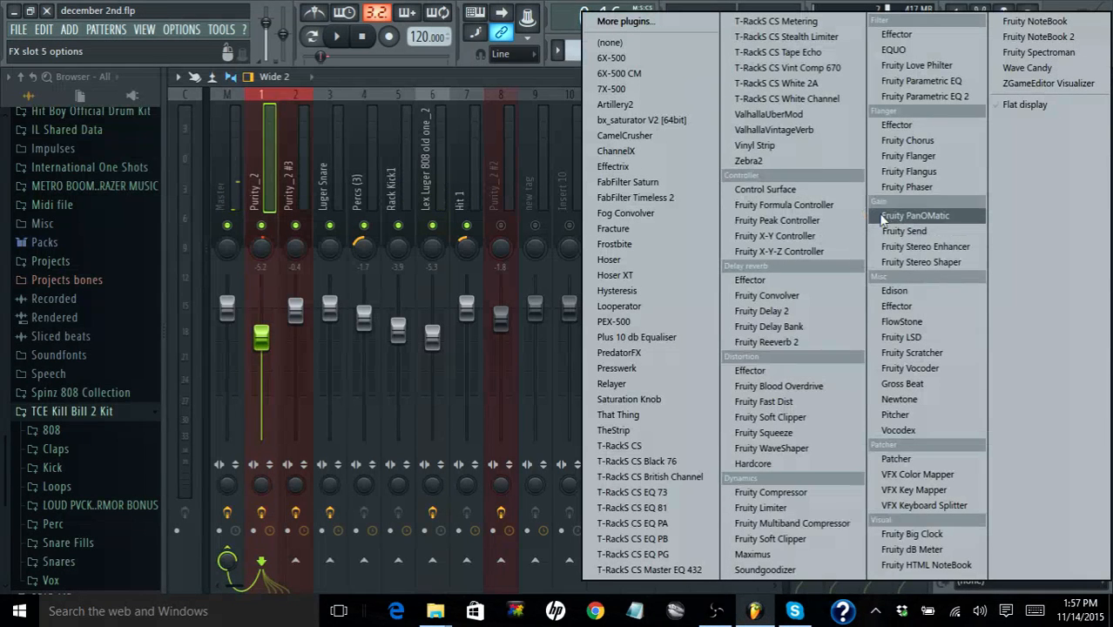
click(775, 340)
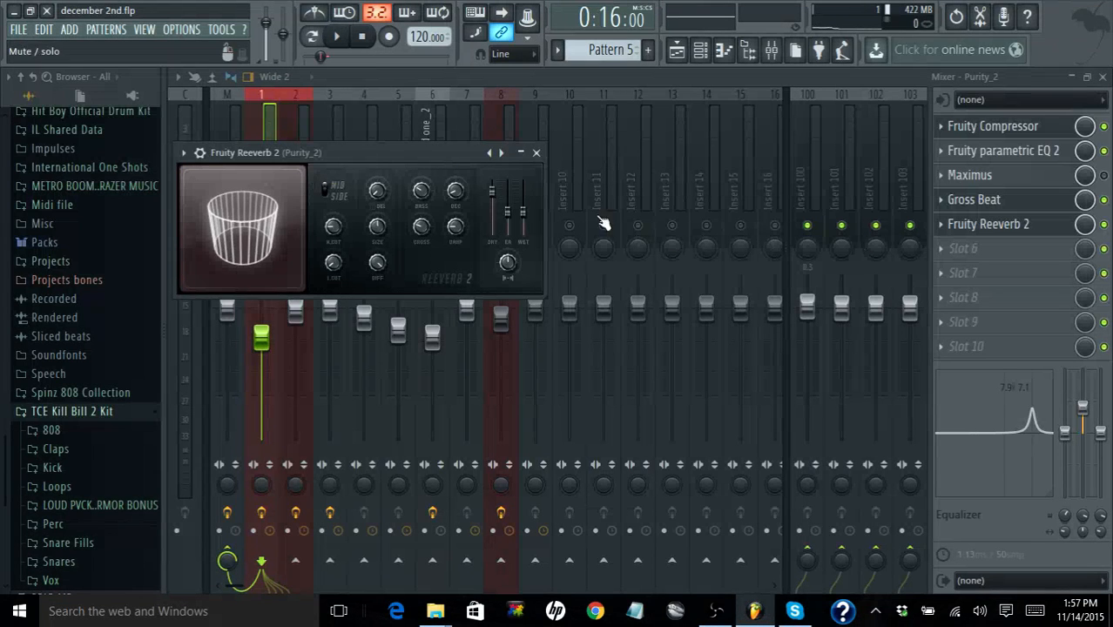
click(1085, 226)
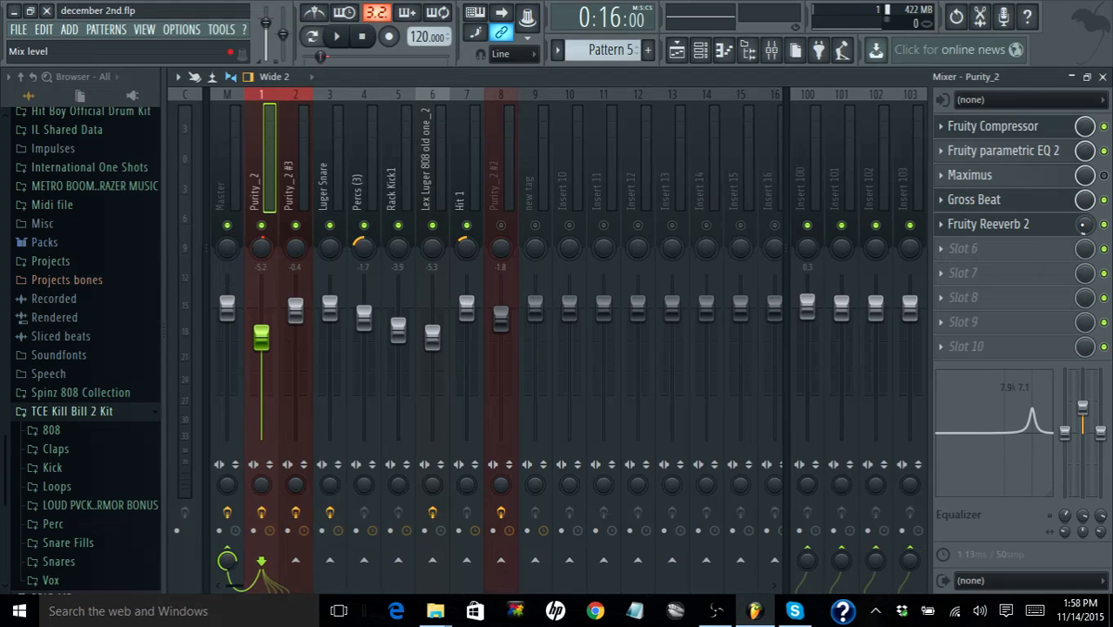
Play the beat while adjusting the Fruity Reeverb 2 mix level on Purity_2, and switch the reverb to its previous preset
click(344, 39)
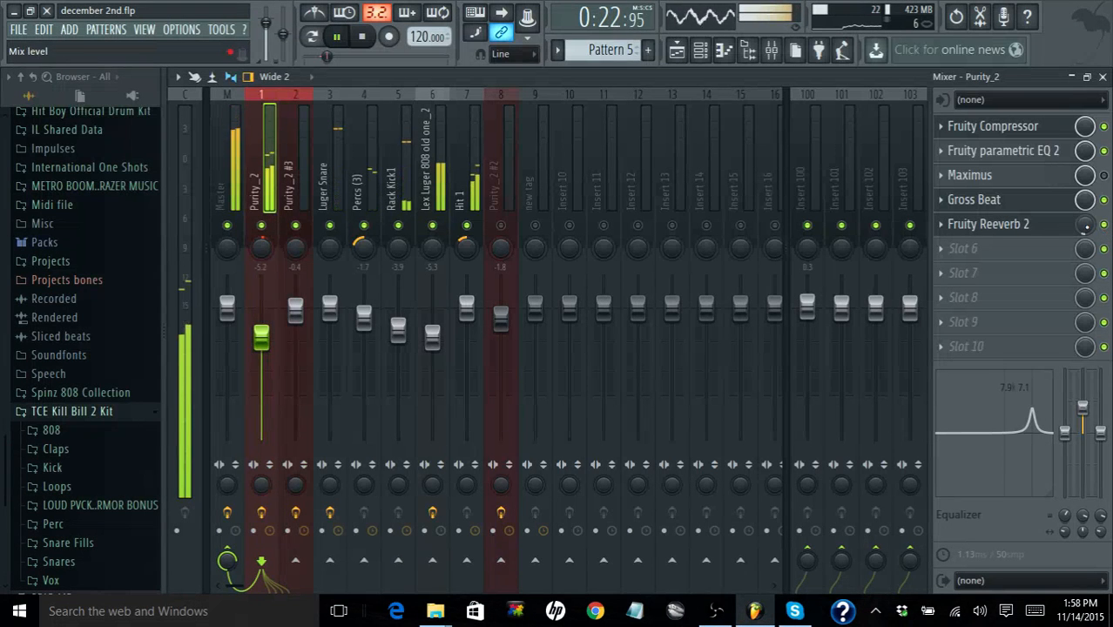
drag(1086, 226, 1085, 157)
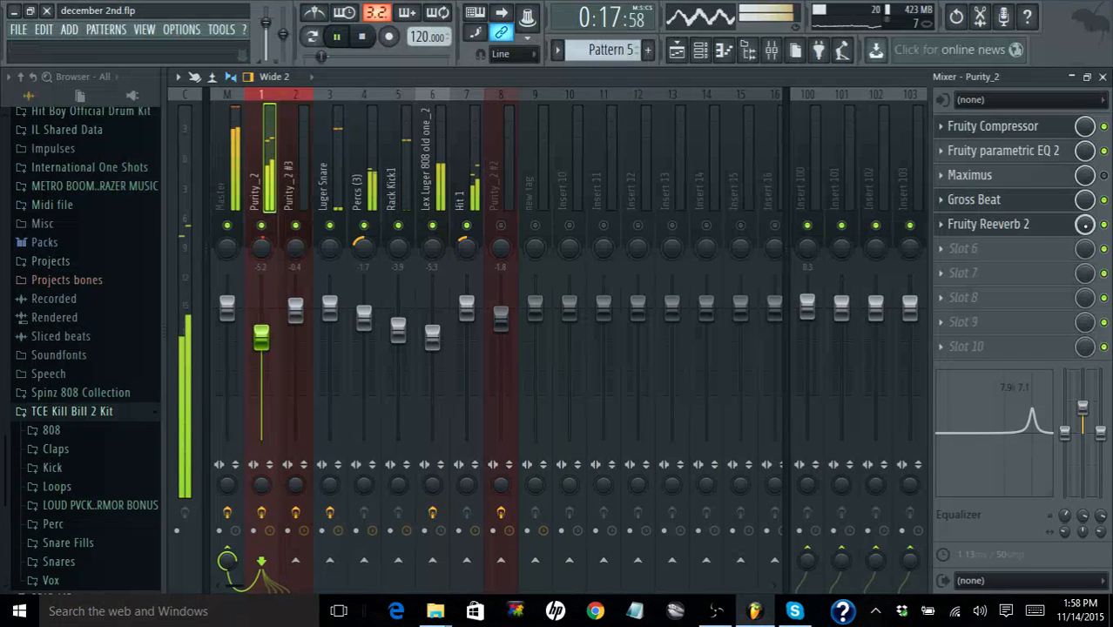
click(1070, 226)
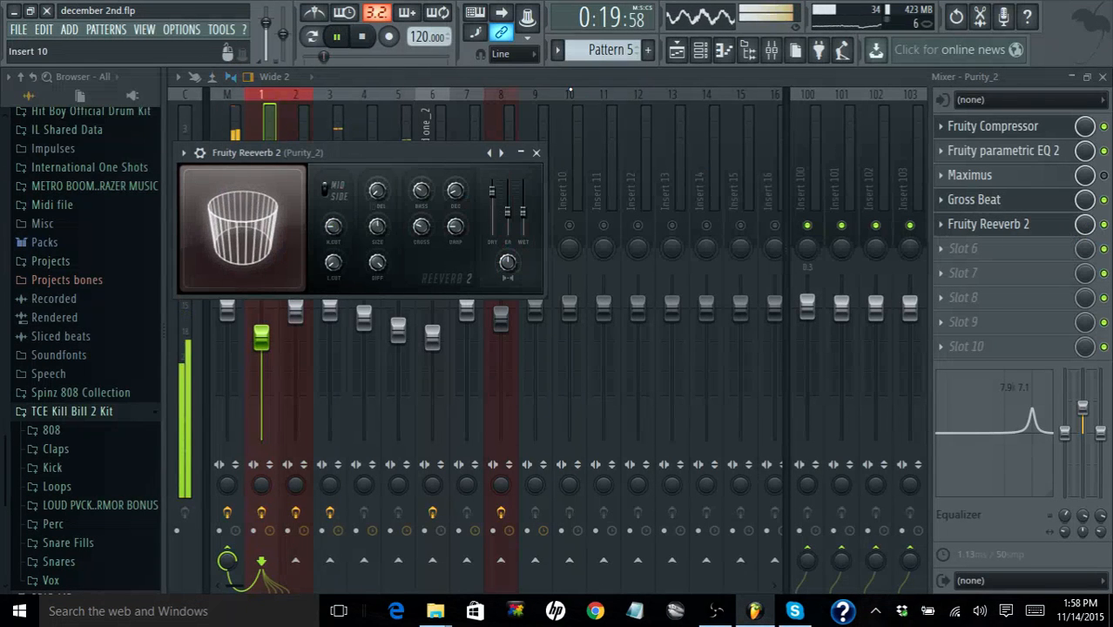
click(493, 154)
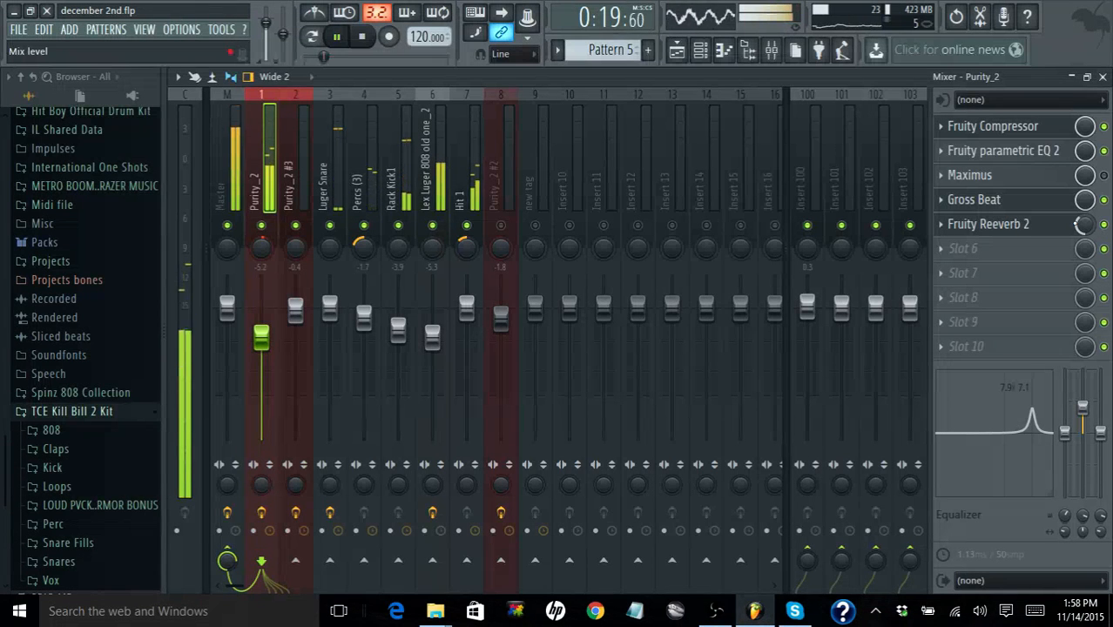
Stop playback, save the project, and replay the beat to check the reverb on Purity_2
key(space)
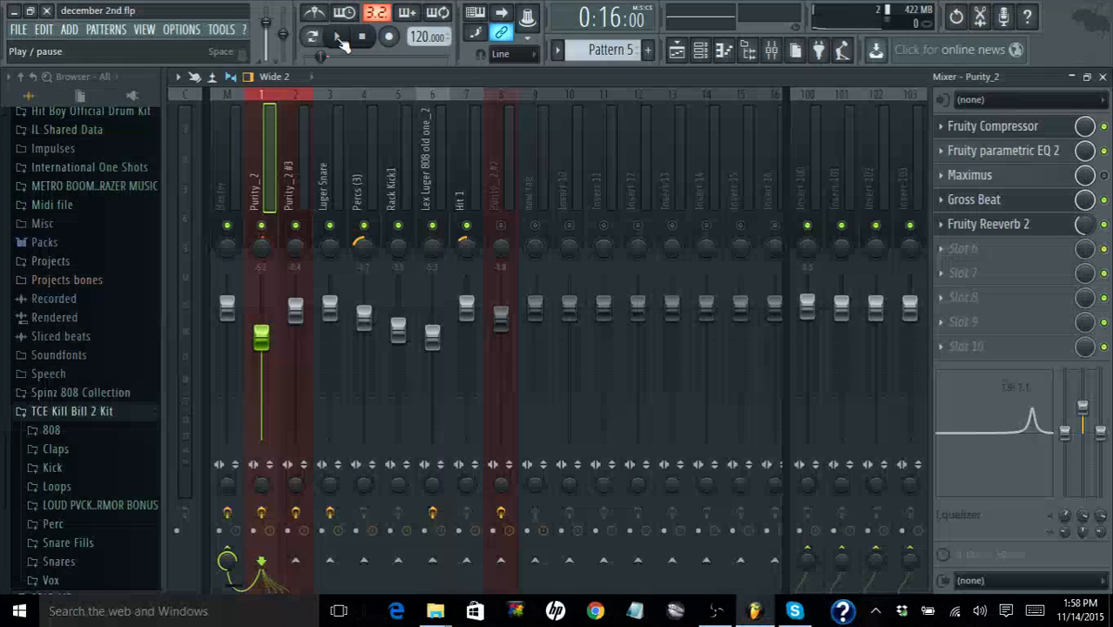
key(ctrl+s)
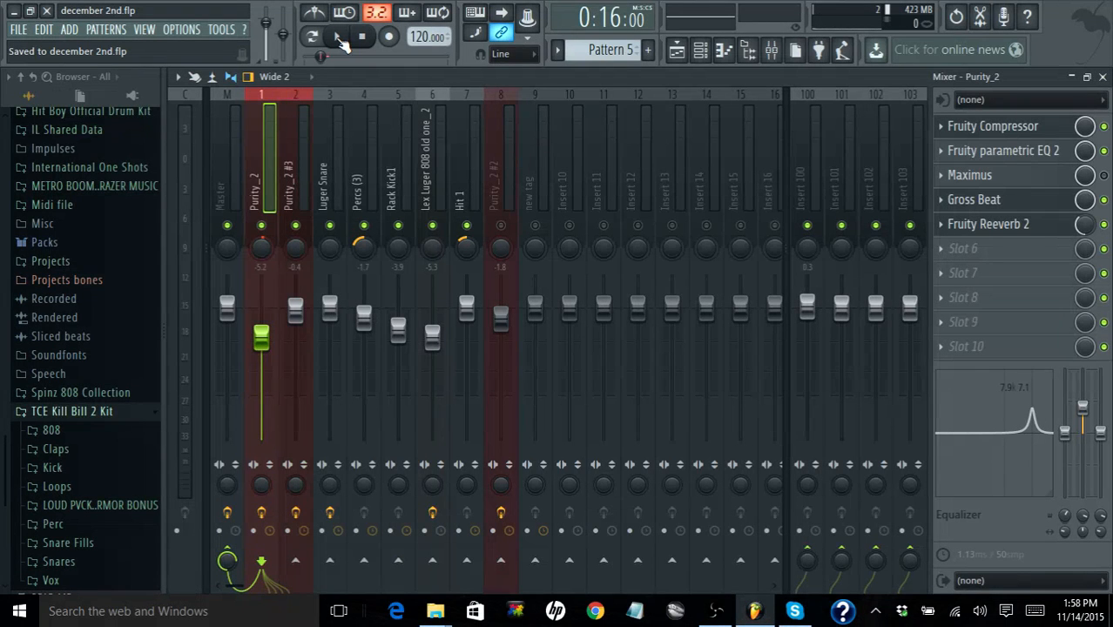
click(340, 40)
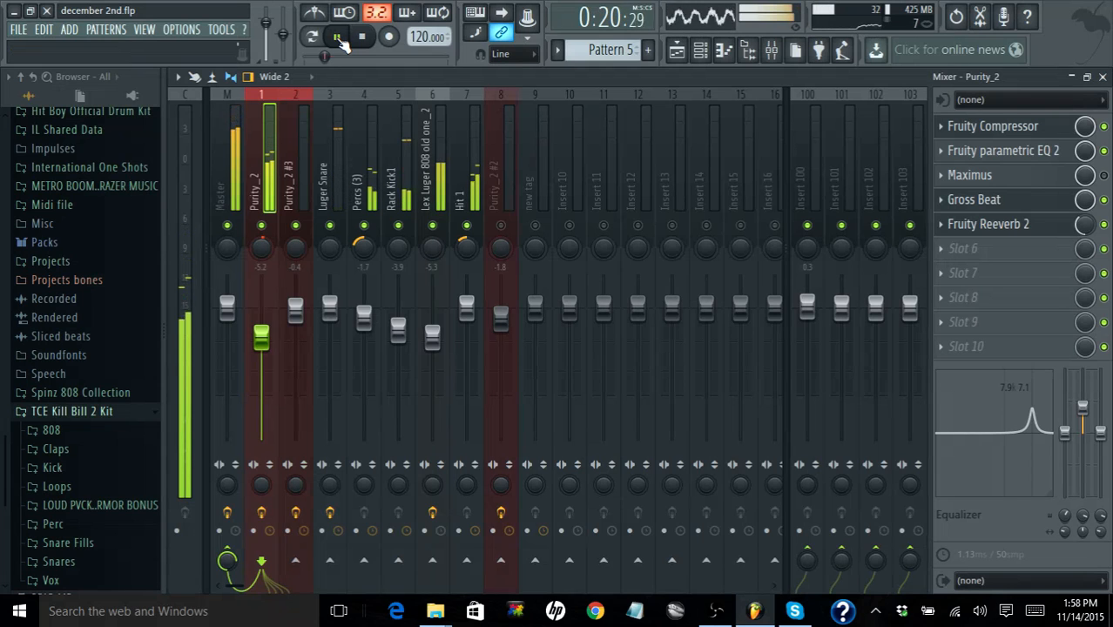
key(ctrl+s)
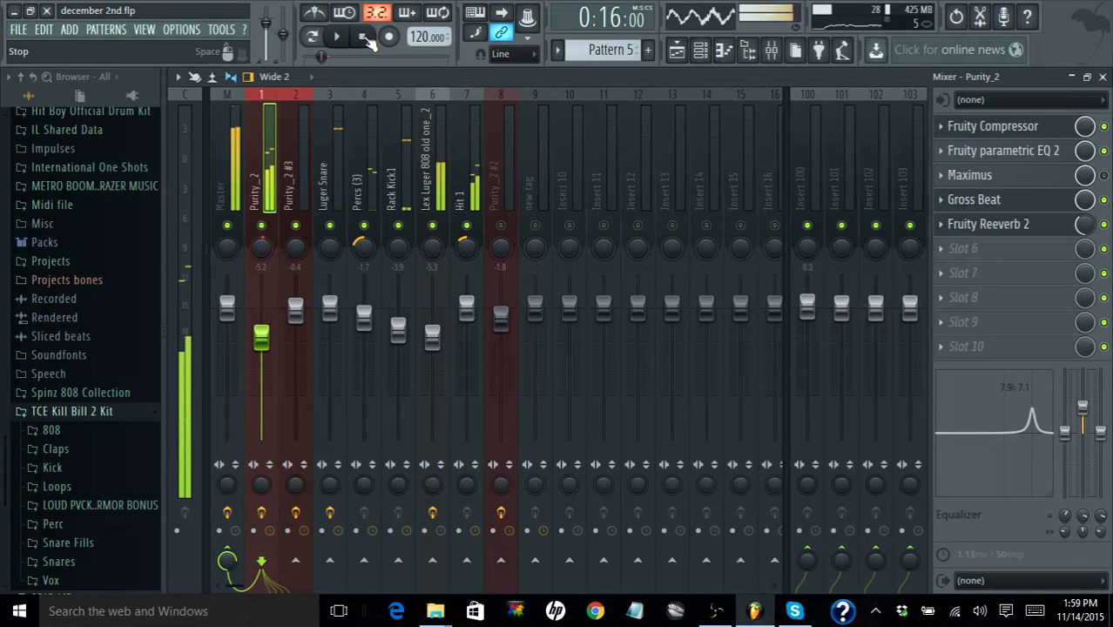
click(364, 37)
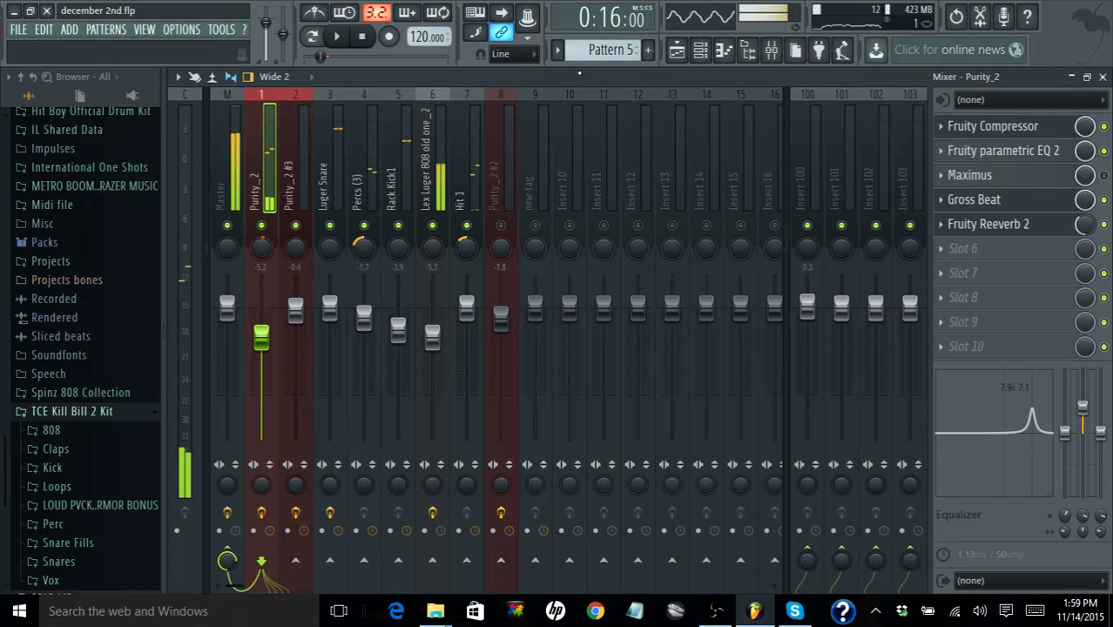
Clear the bar 9 to 13 time selection in the playlist, play the song from the start, and return to the mixer
click(1103, 77)
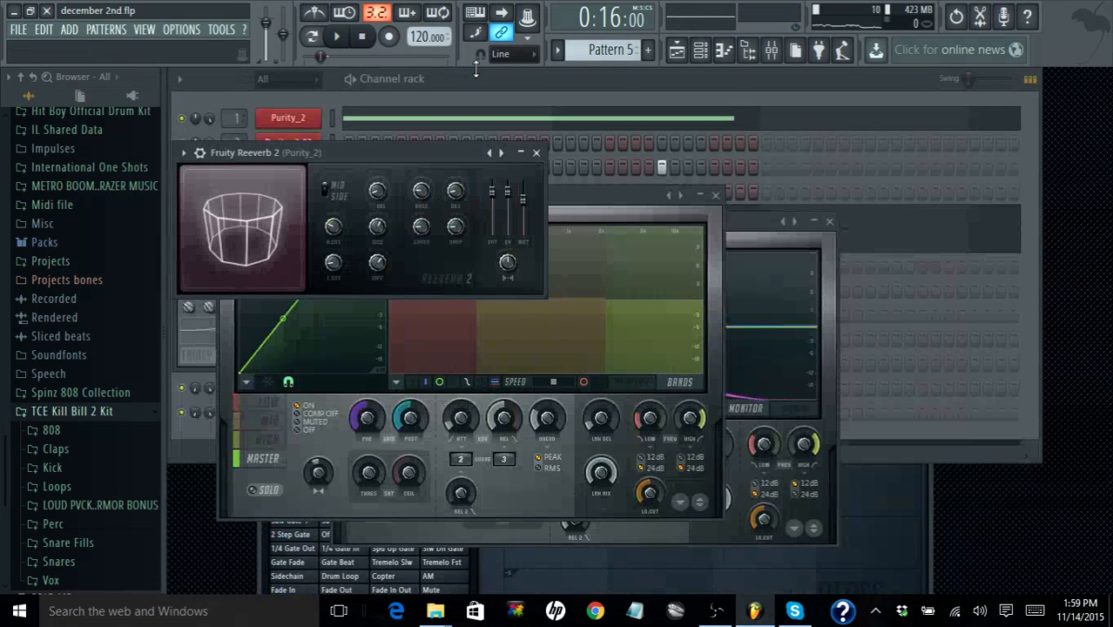
click(677, 50)
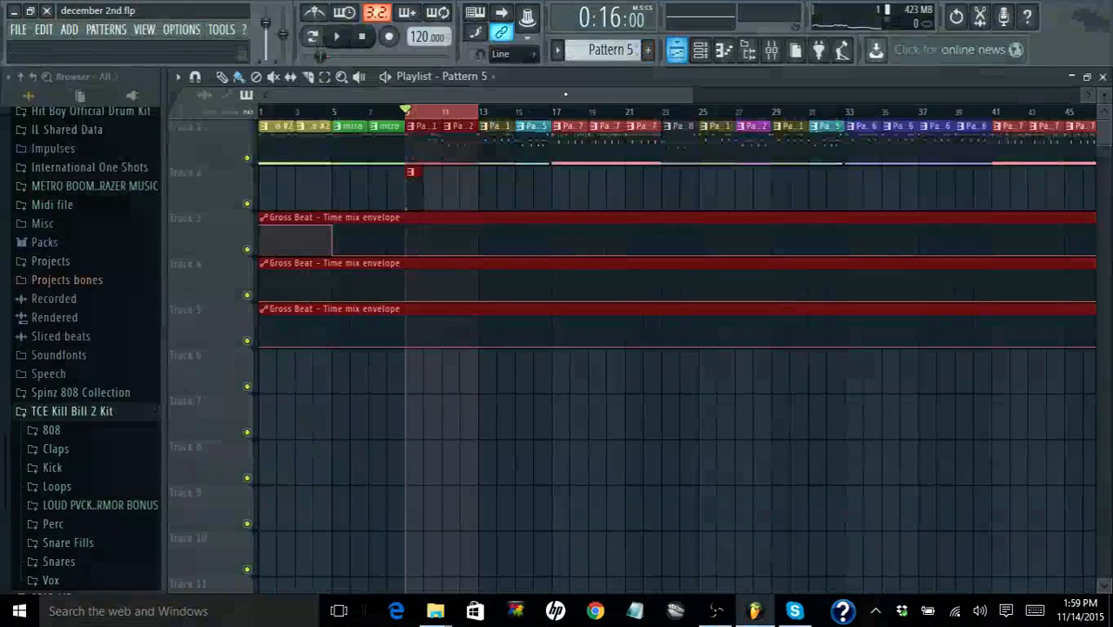
click(465, 120)
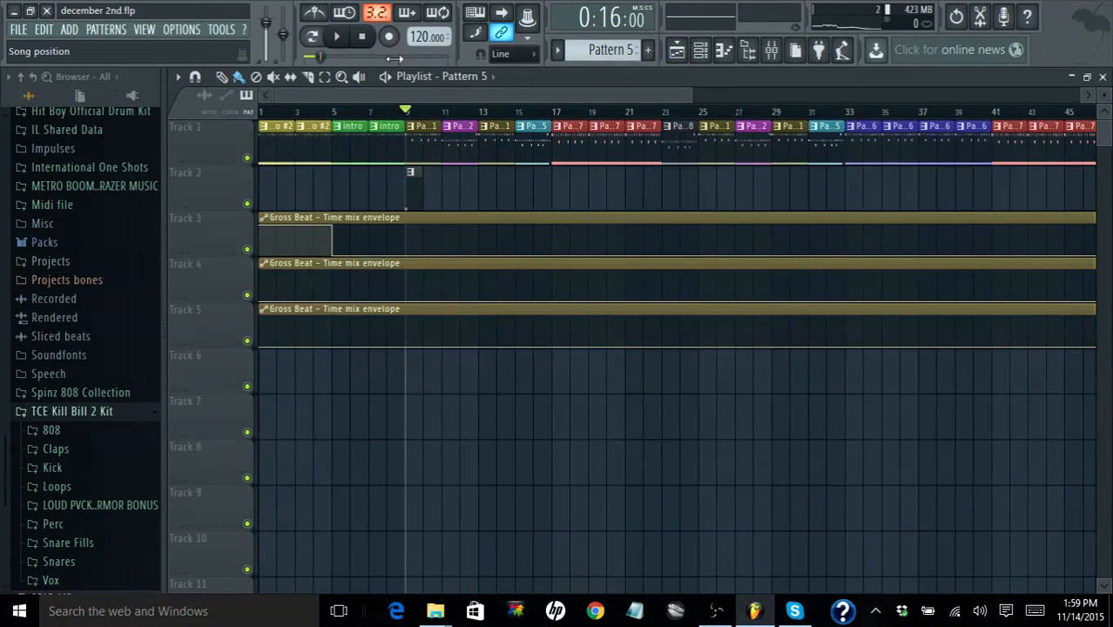
click(361, 36)
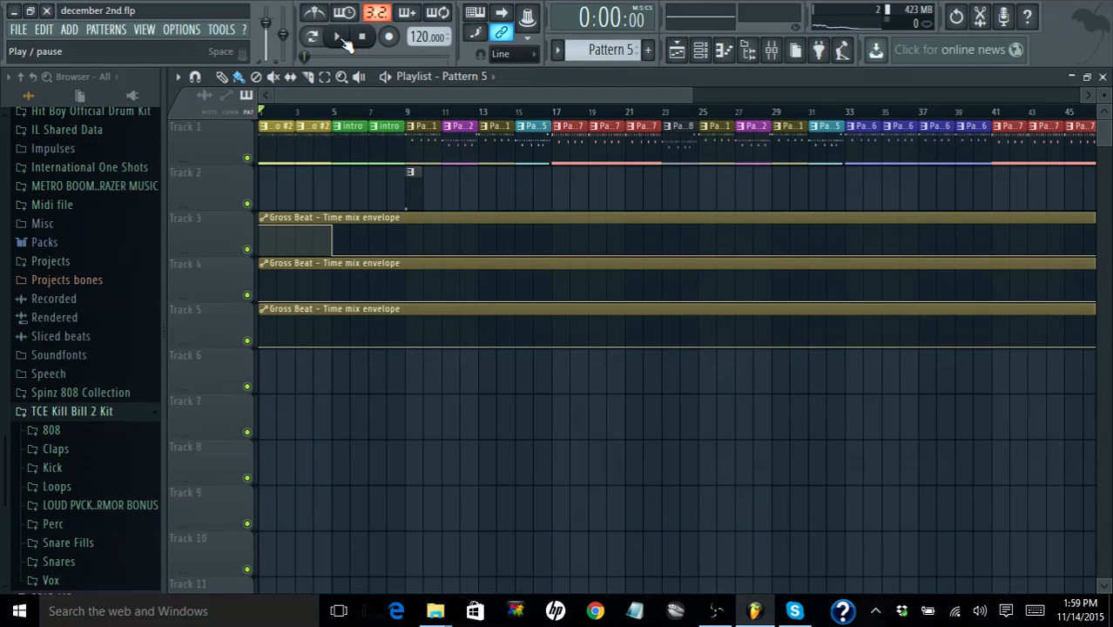
click(337, 36)
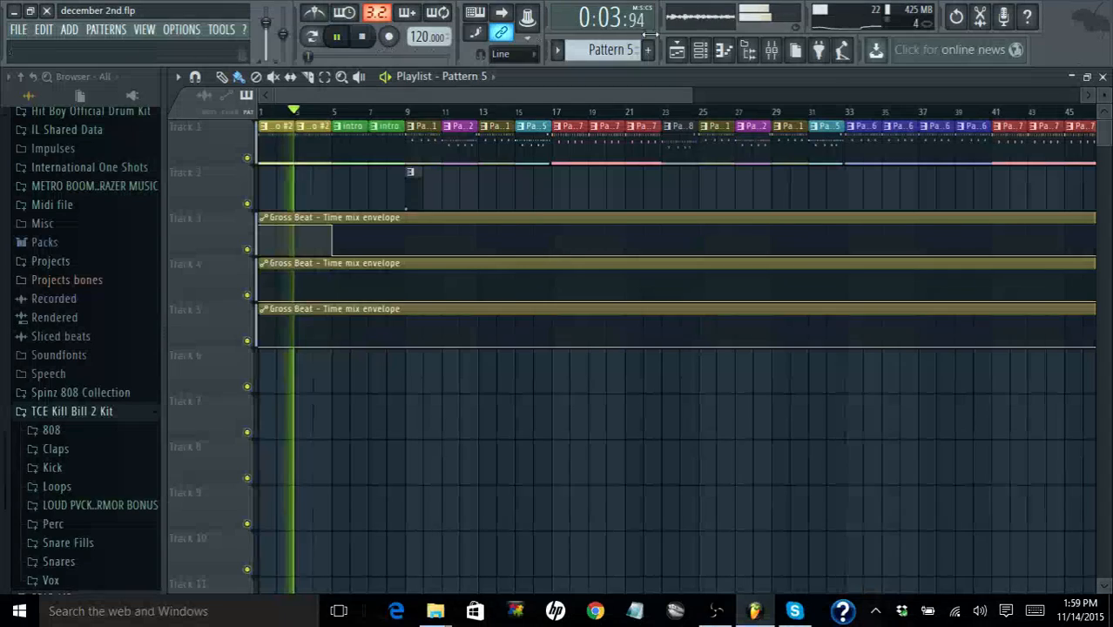
click(1104, 78)
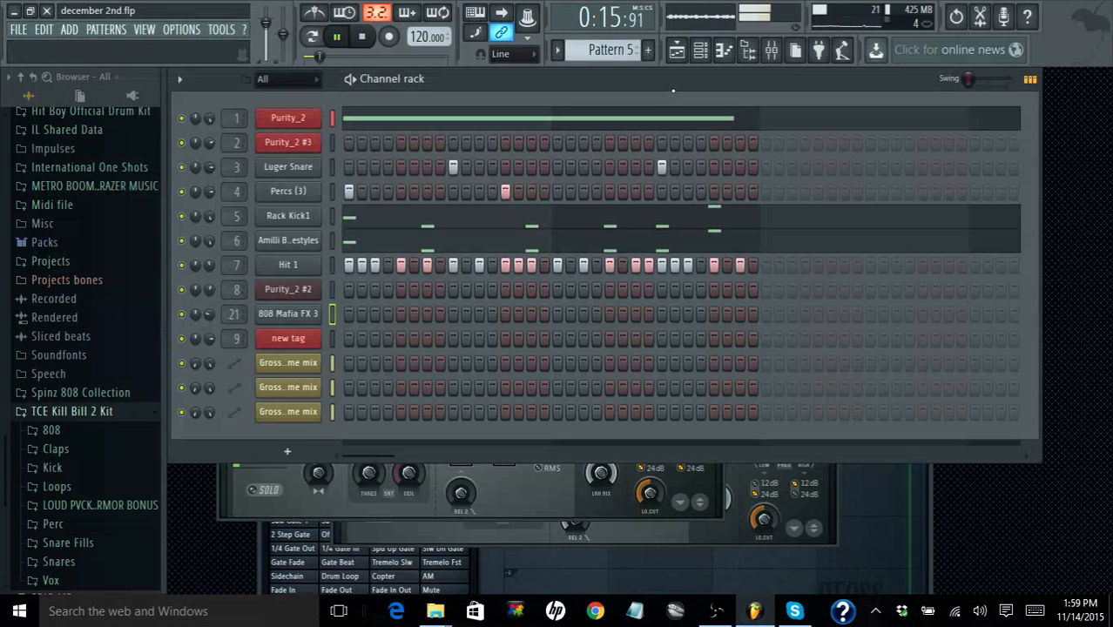
click(773, 50)
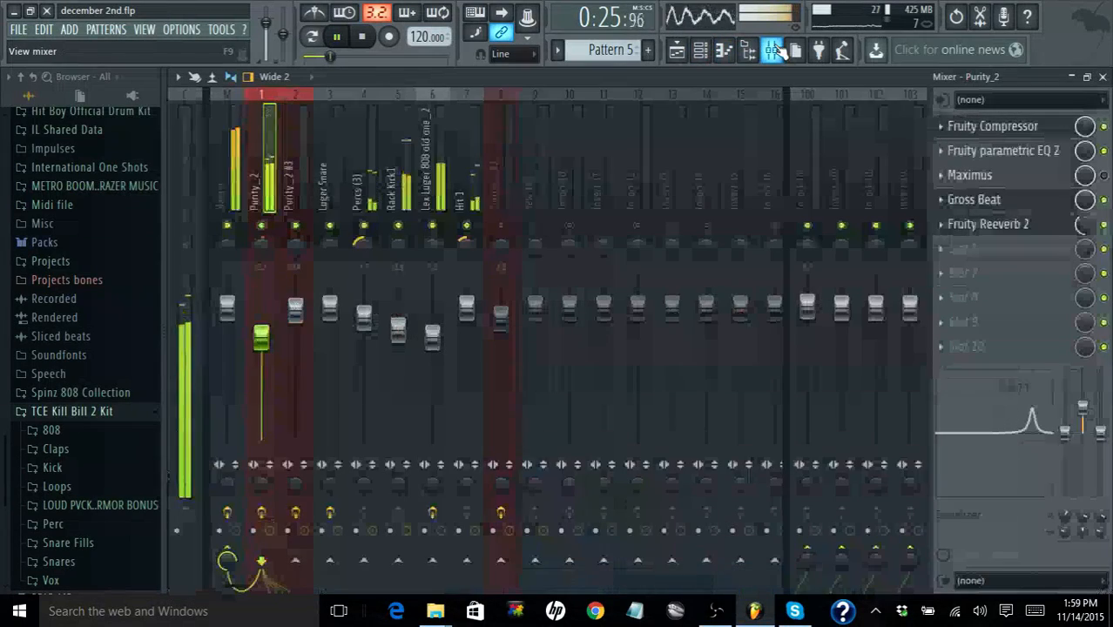
Try the Rack Kick1 fader at its default 0.0 dB level and bring it back down to -3.9 dB
right_click(400, 326)
click(423, 331)
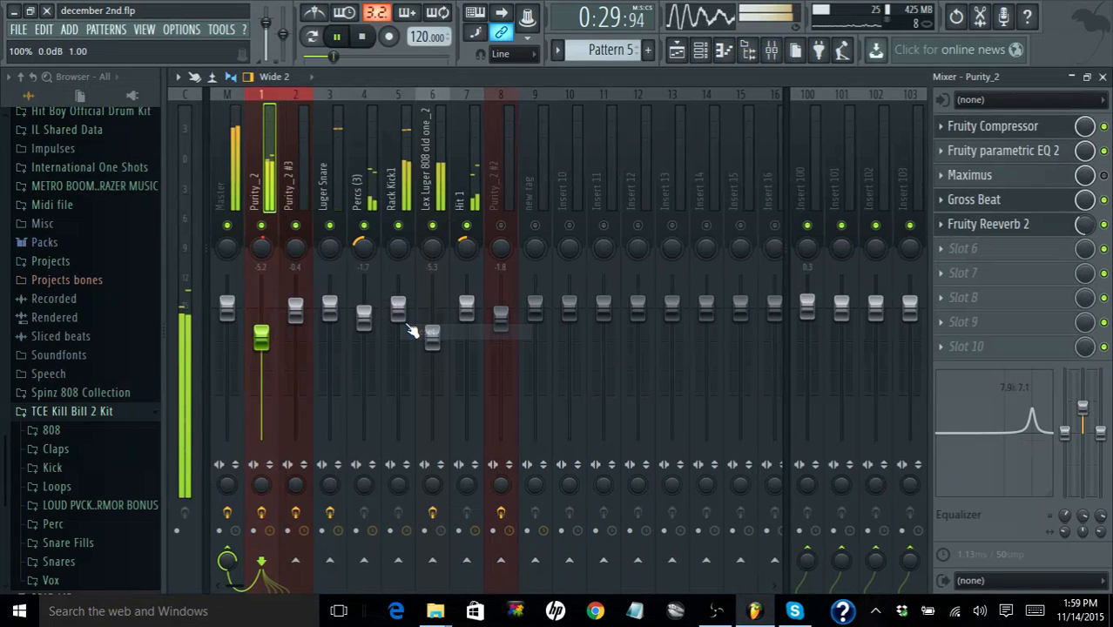
click(398, 316)
drag(398, 315, 399, 330)
Lower the Purity_2 #3 fader to -3.9 dB, save the project, and stop playback
click(295, 312)
drag(295, 310, 295, 330)
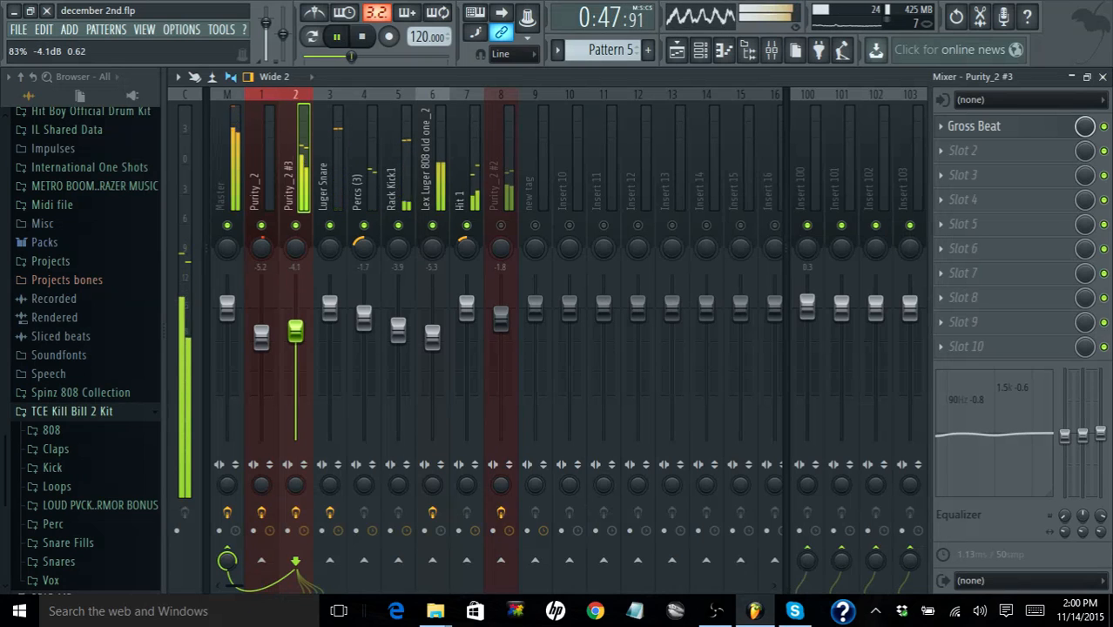
drag(301, 334, 301, 333)
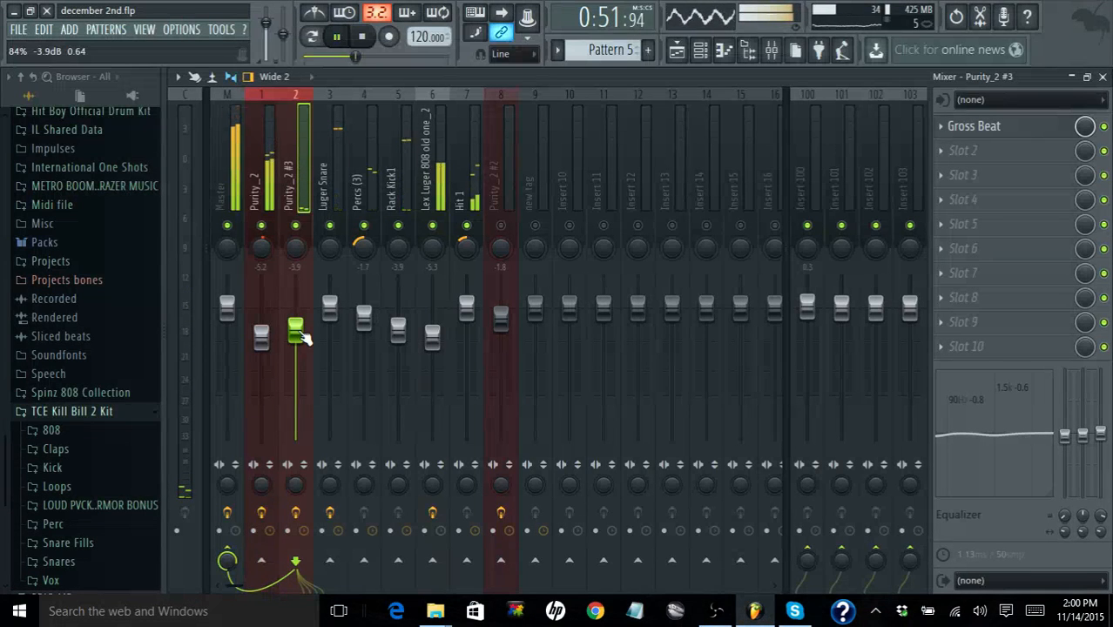
key(ctrl+s)
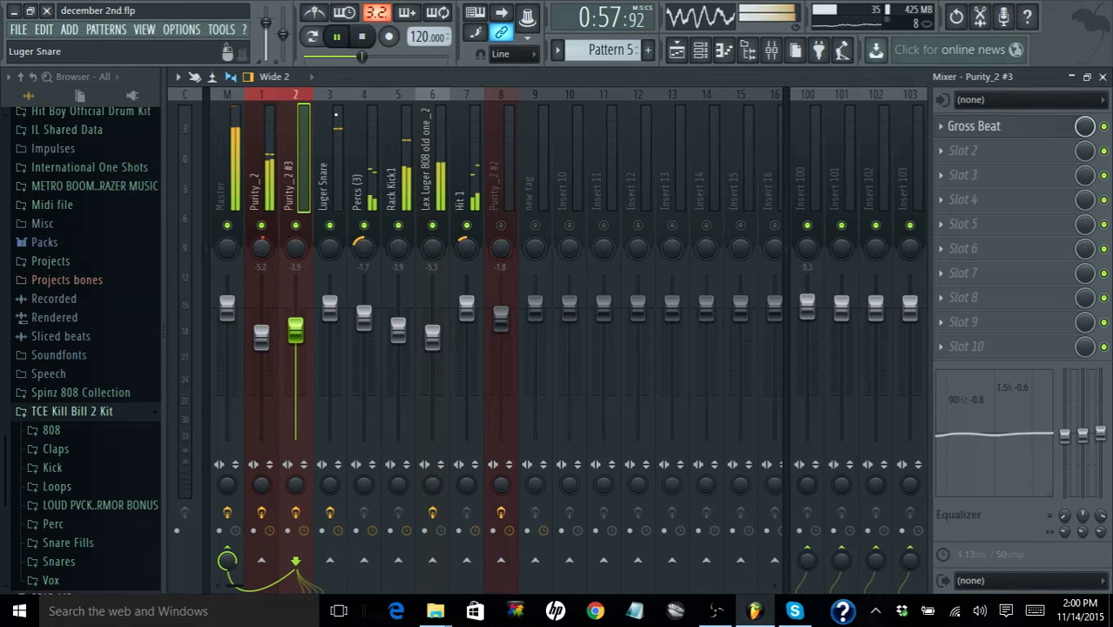
click(363, 40)
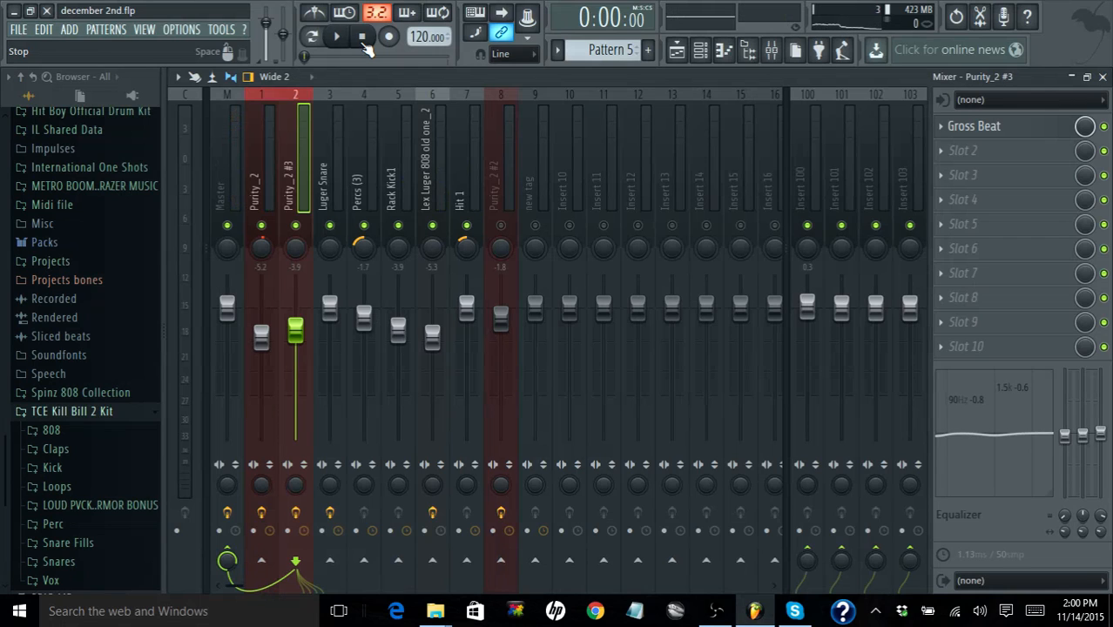
Select the Master track to show its effects
click(223, 131)
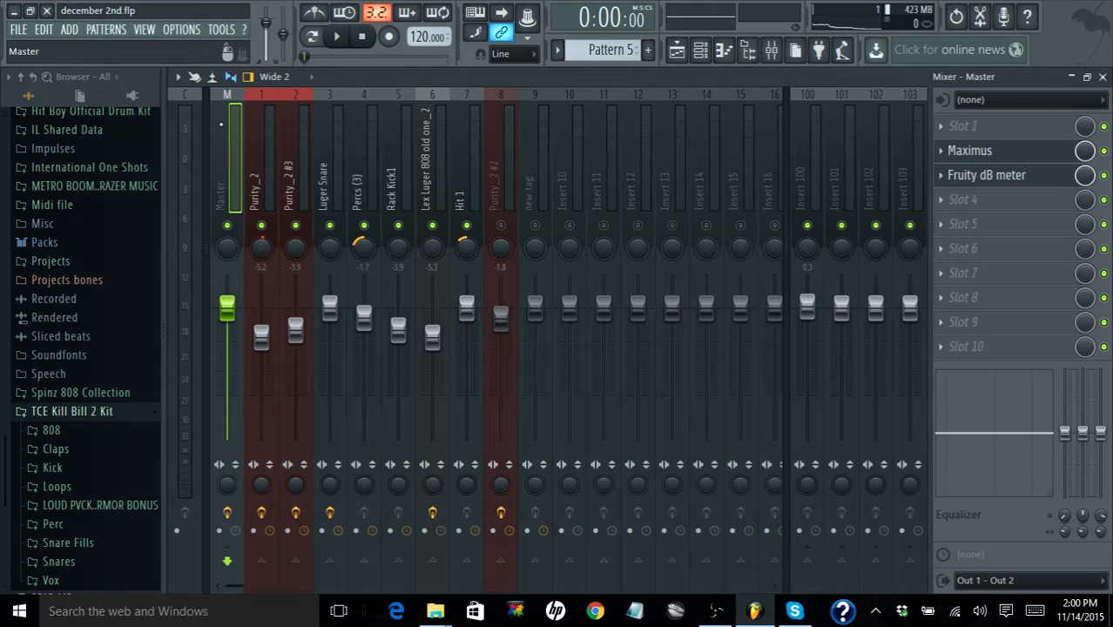